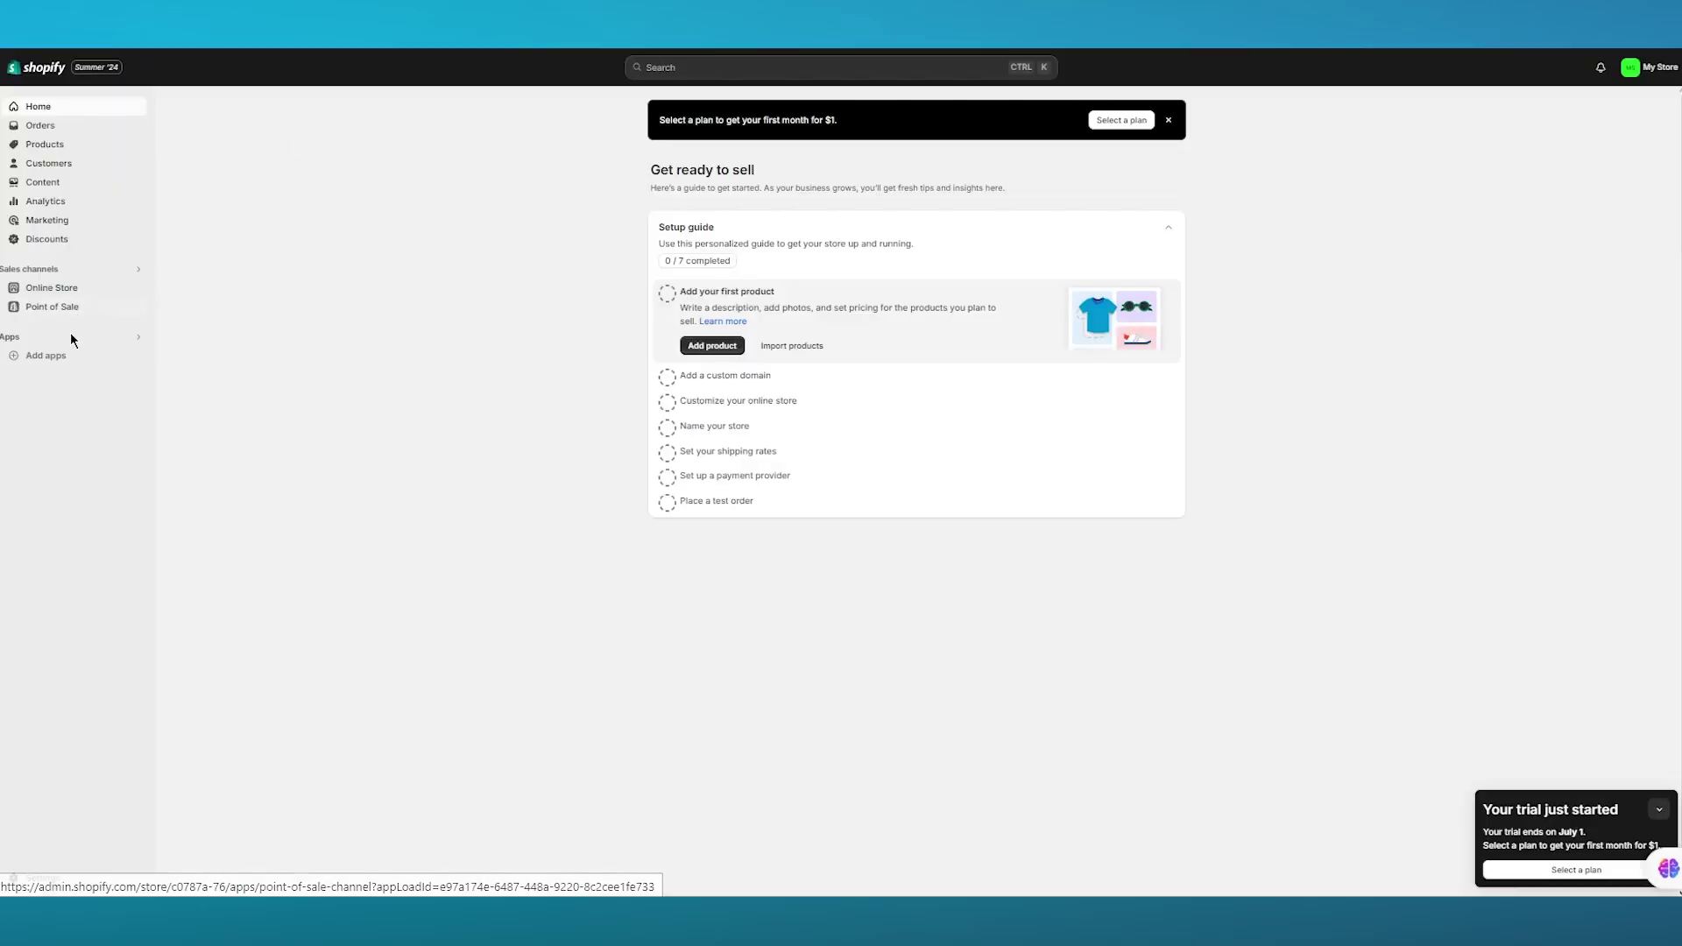
Step: Go from Add apps to the Shopify App Store and search it for 'brevo'
{"action": "left_click", "coordinate": [70, 363]}
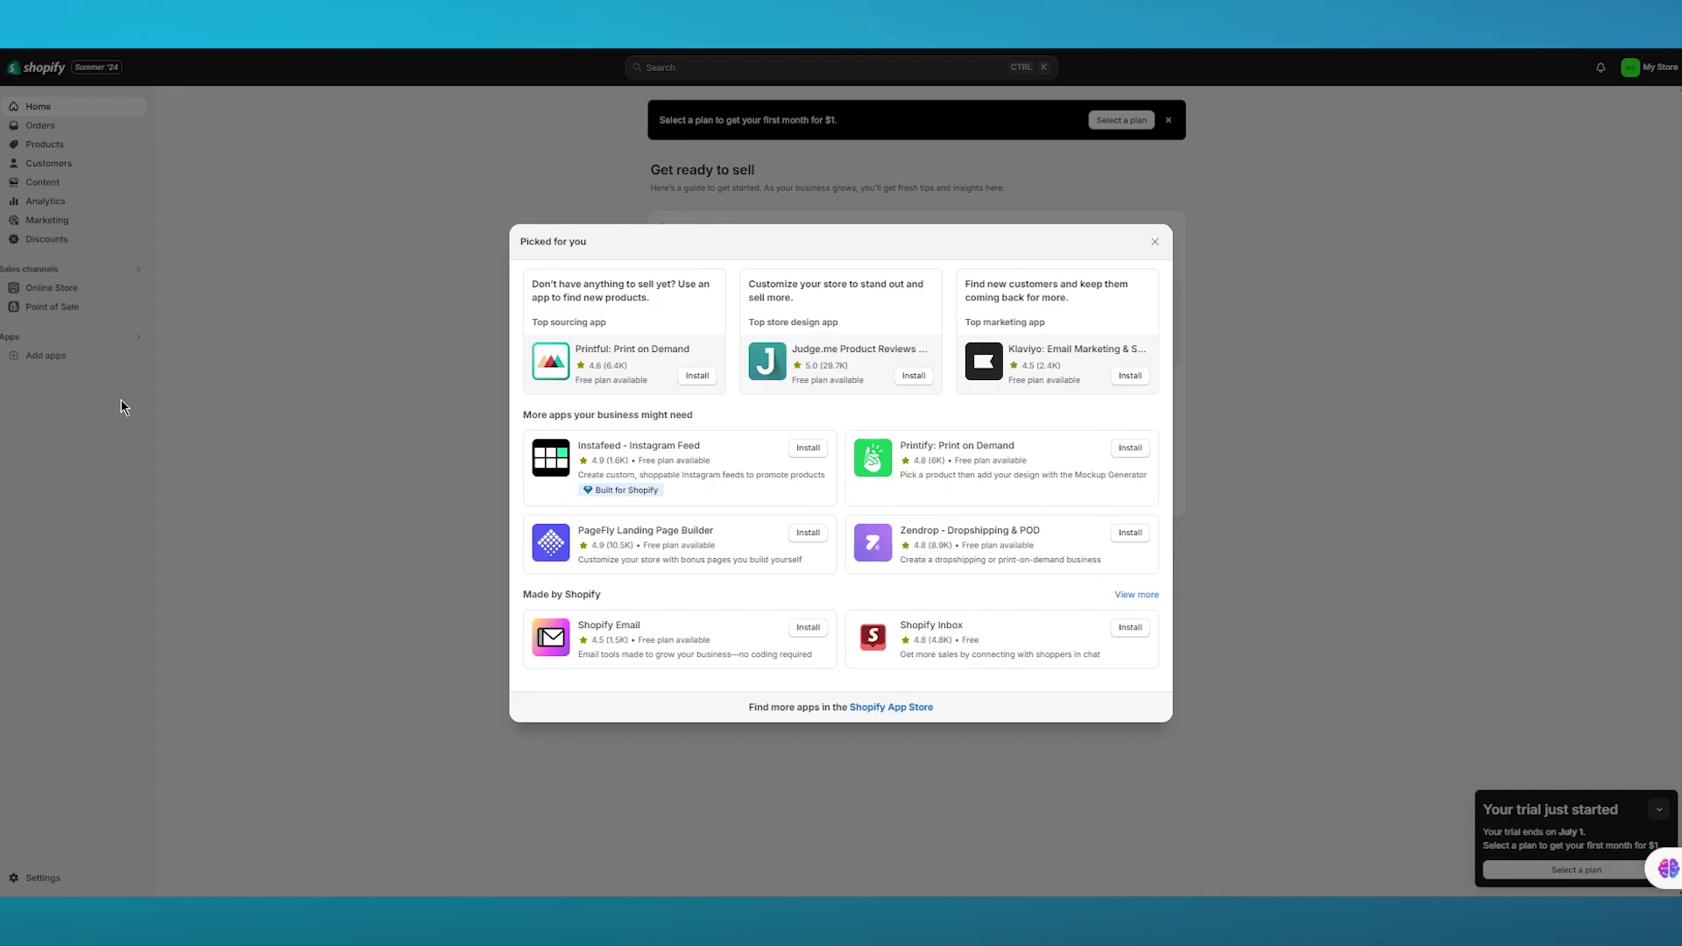
{"action": "left_click", "coordinate": [902, 708]}
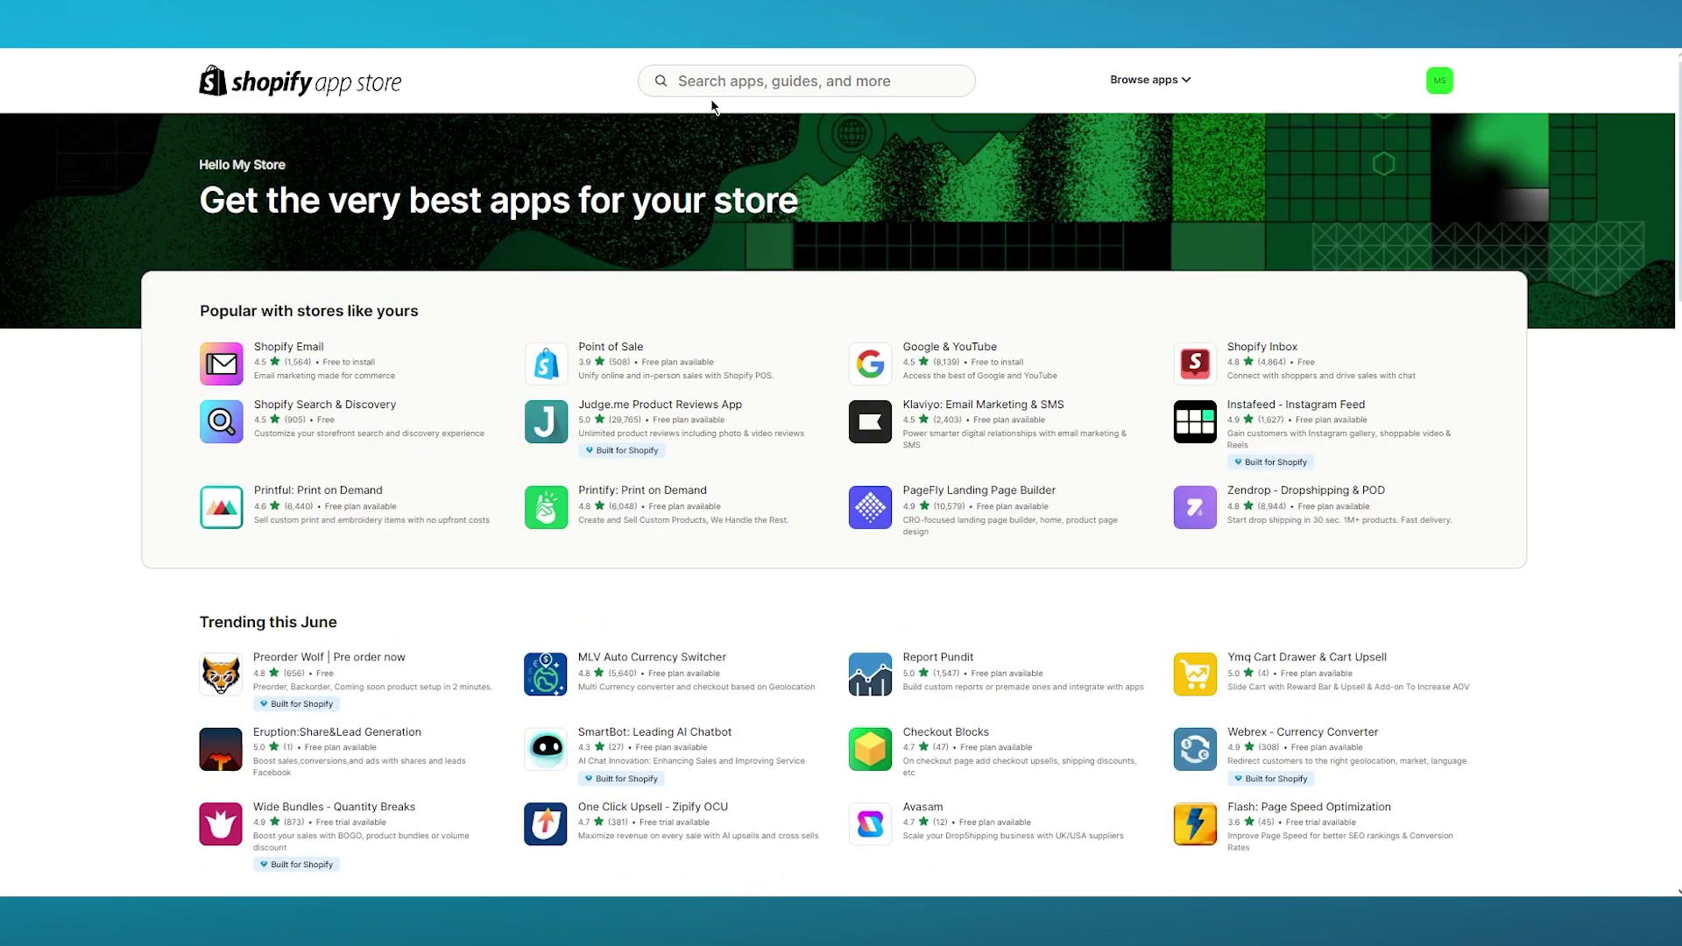
{"action": "left_click", "coordinate": [720, 81]}
{"action": "type", "text": "brevo"}
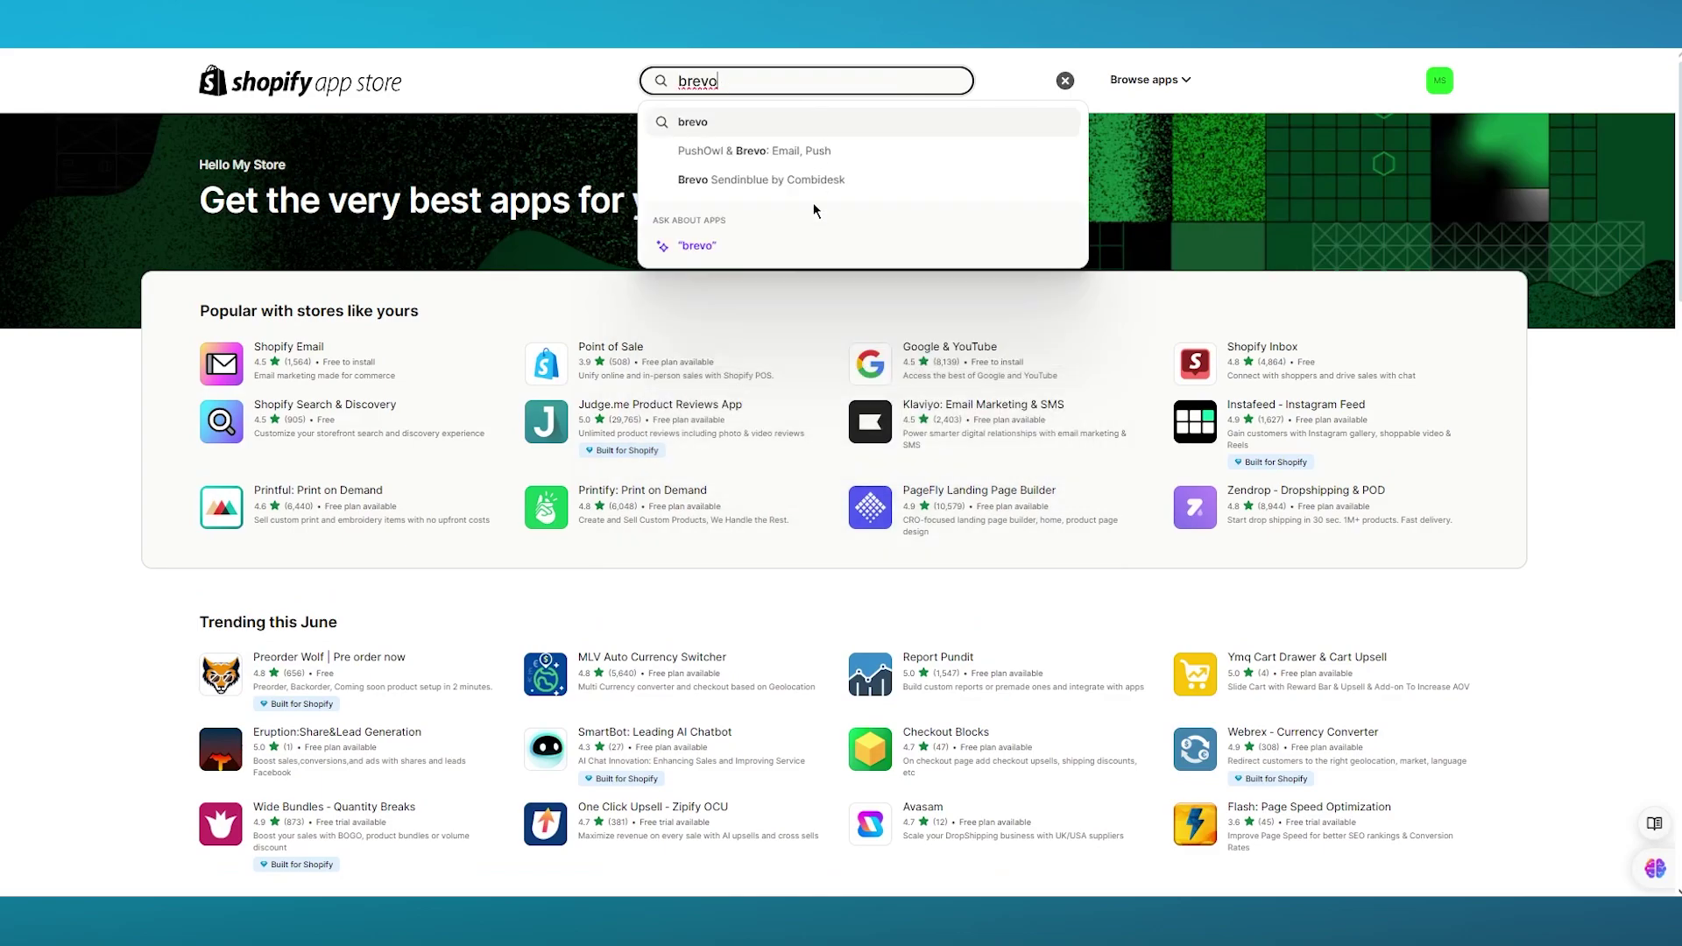
{"action": "key", "text": "Return"}
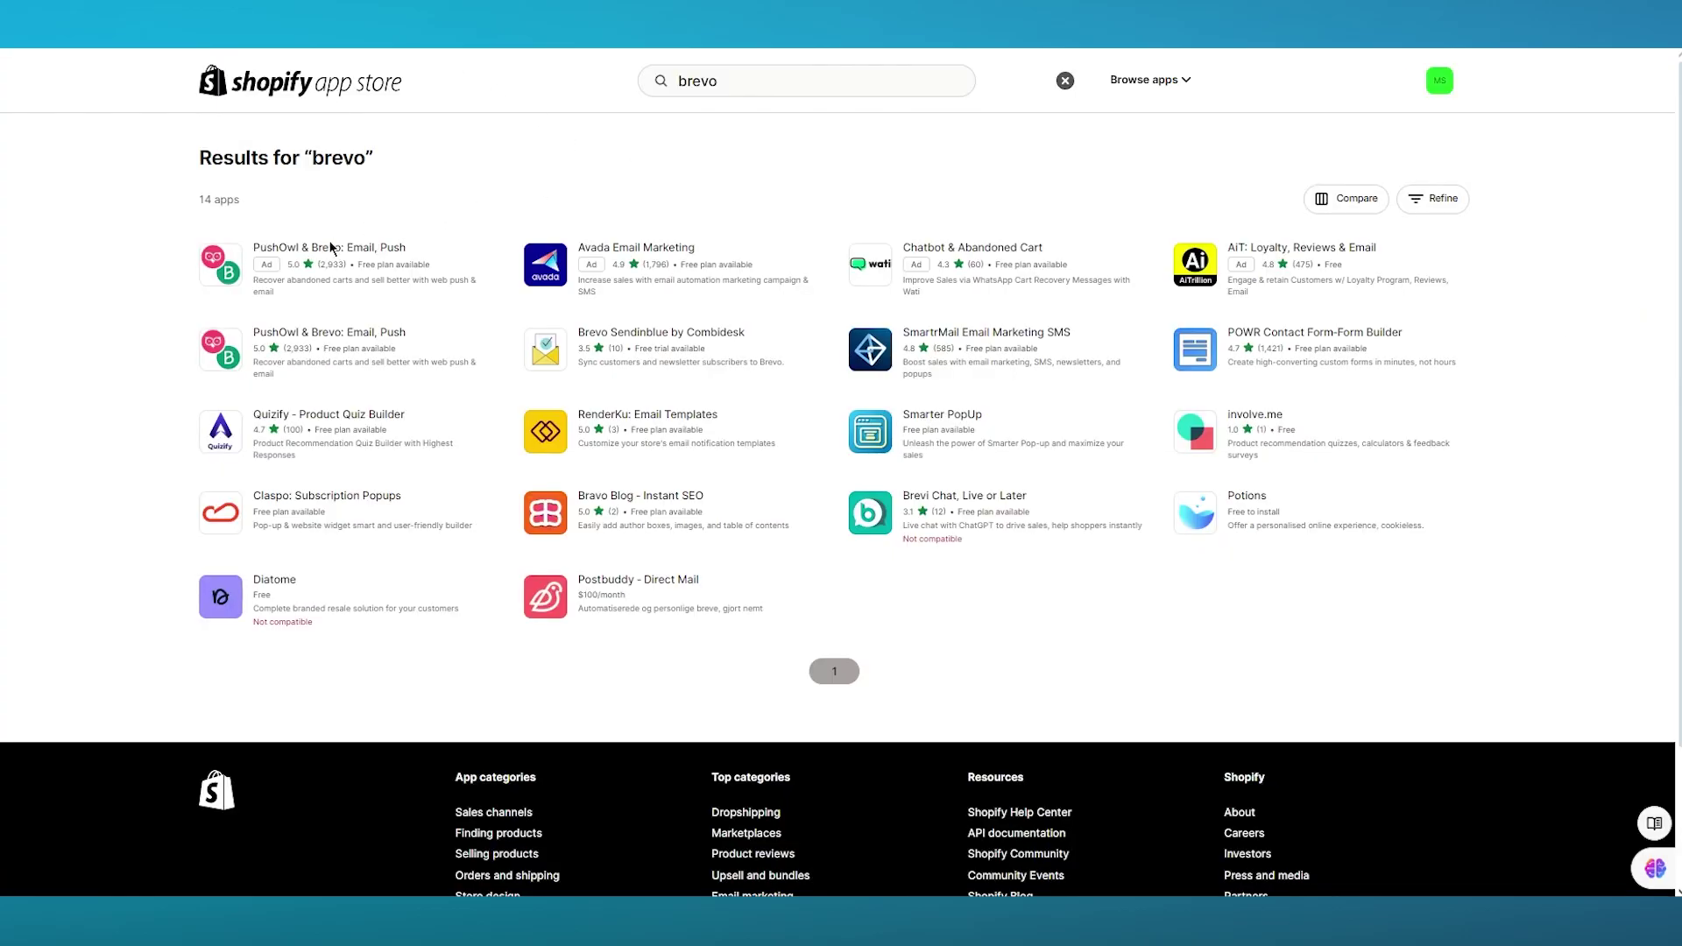
Step: Open the PushOwl & Brevo listing, look it over, and begin installing it
{"action": "left_click", "coordinate": [402, 241]}
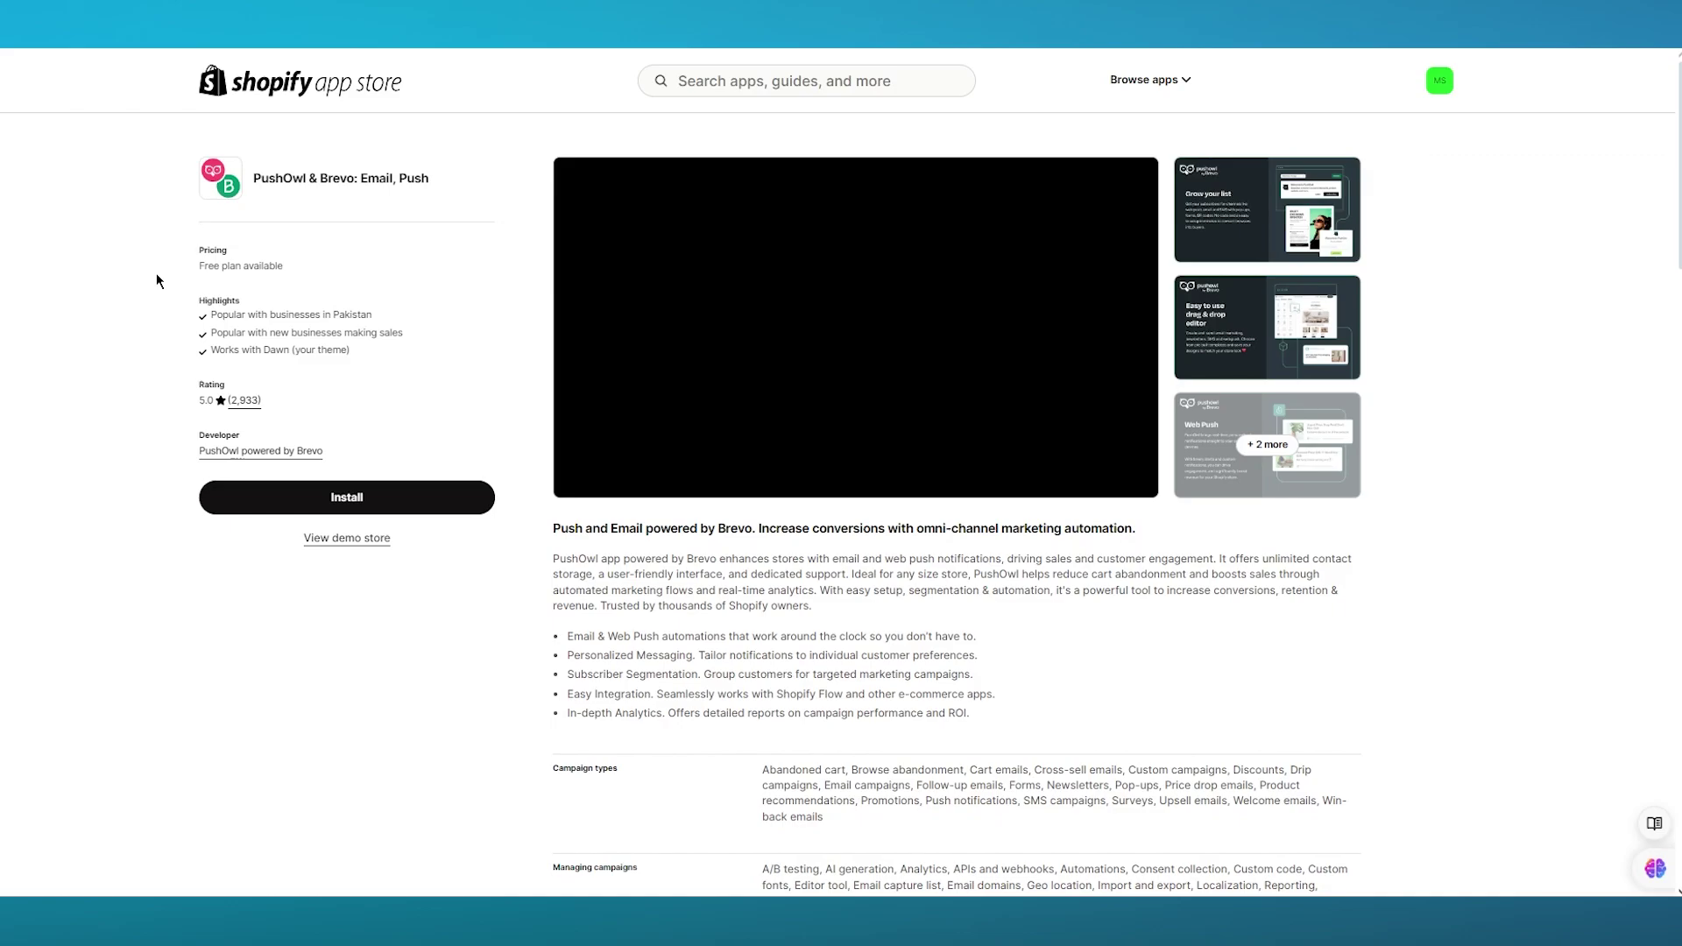
{"action": "scroll", "coordinate": [157, 275], "scroll_direction": "down", "scroll_amount": 1}
{"action": "scroll", "coordinate": [156, 278], "scroll_direction": "down", "scroll_amount": 6}
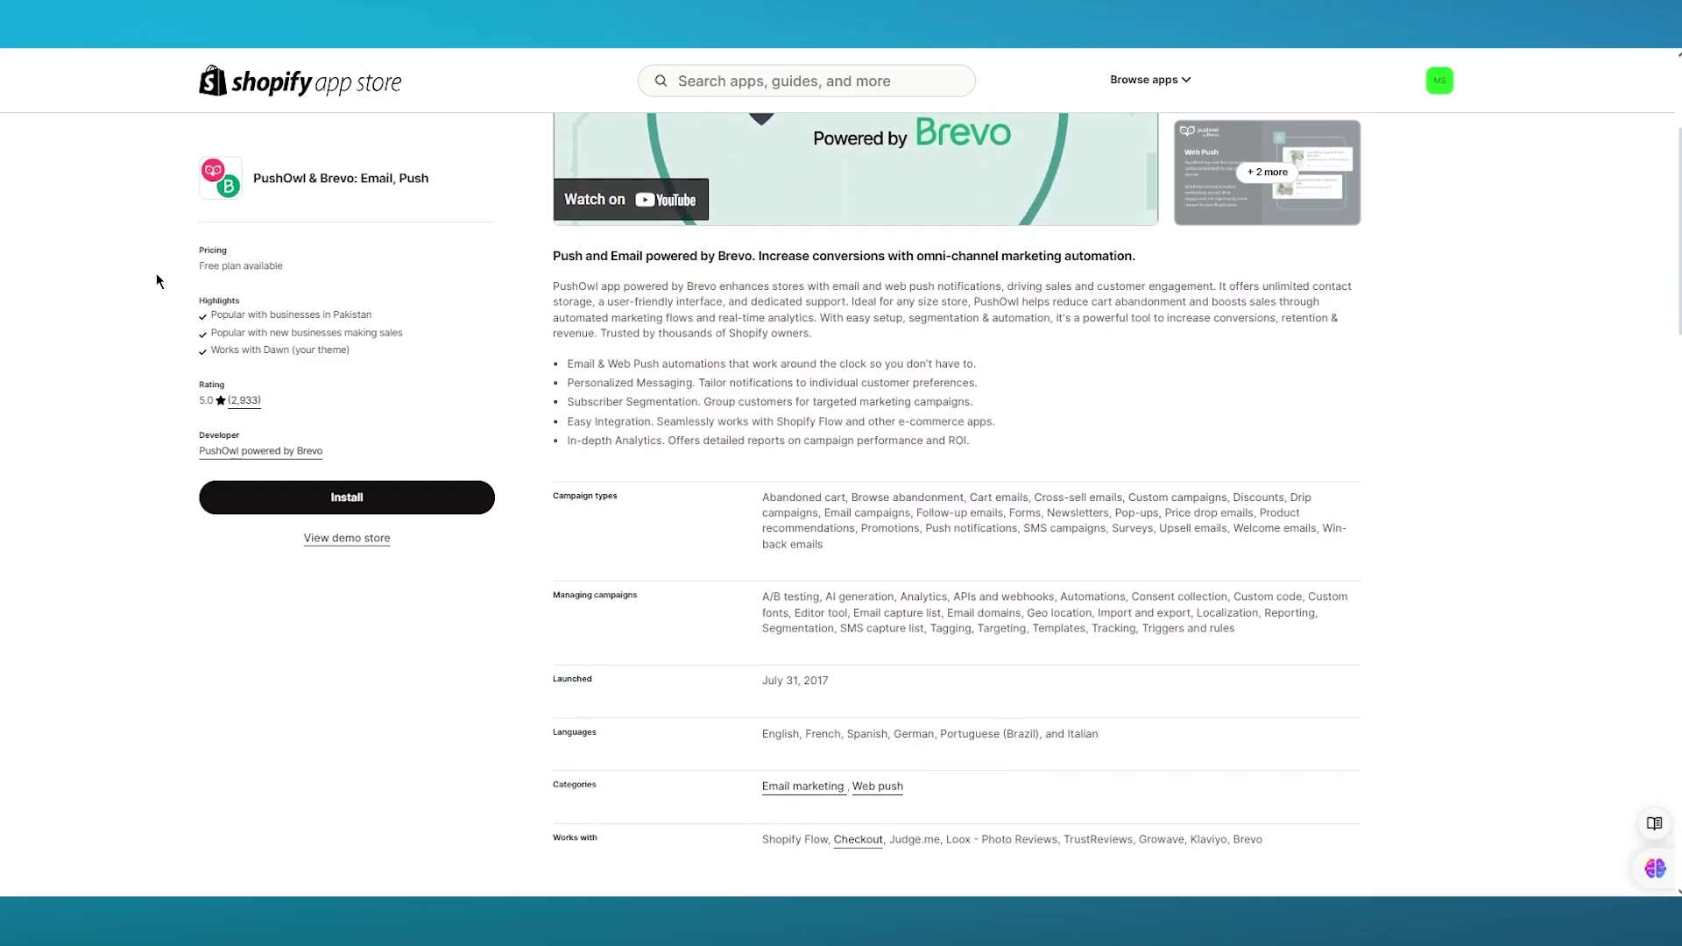
{"action": "scroll", "coordinate": [260, 300], "scroll_direction": "down", "scroll_amount": 5}
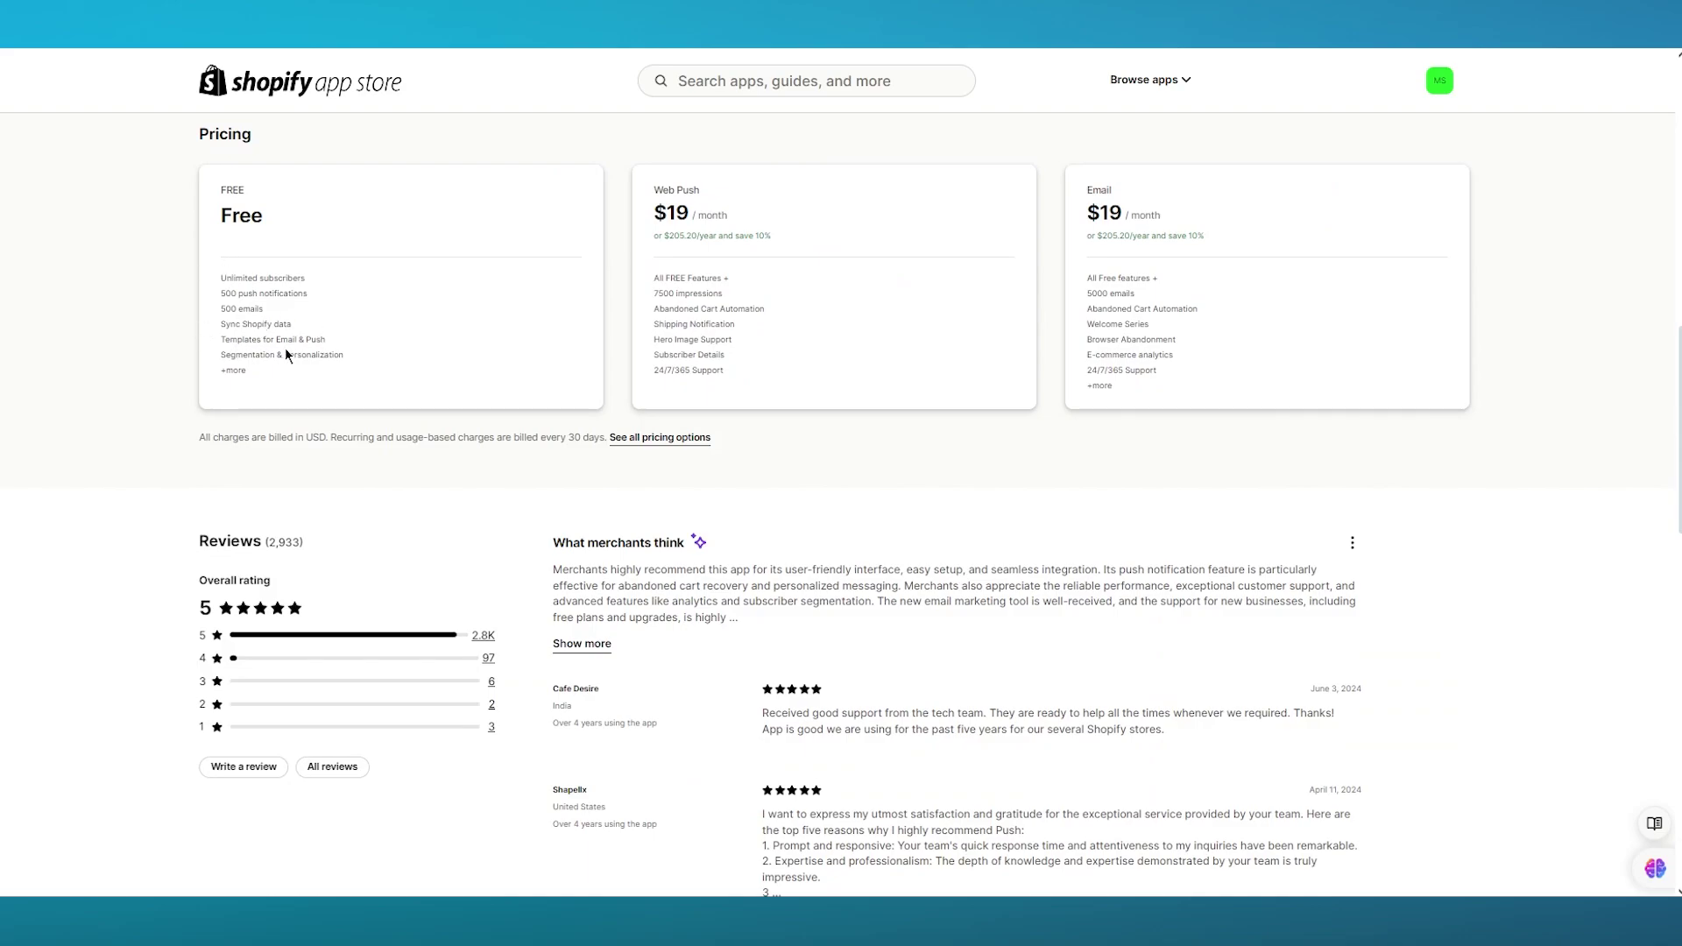
{"action": "scroll", "coordinate": [250, 339], "scroll_direction": "up", "scroll_amount": 10}
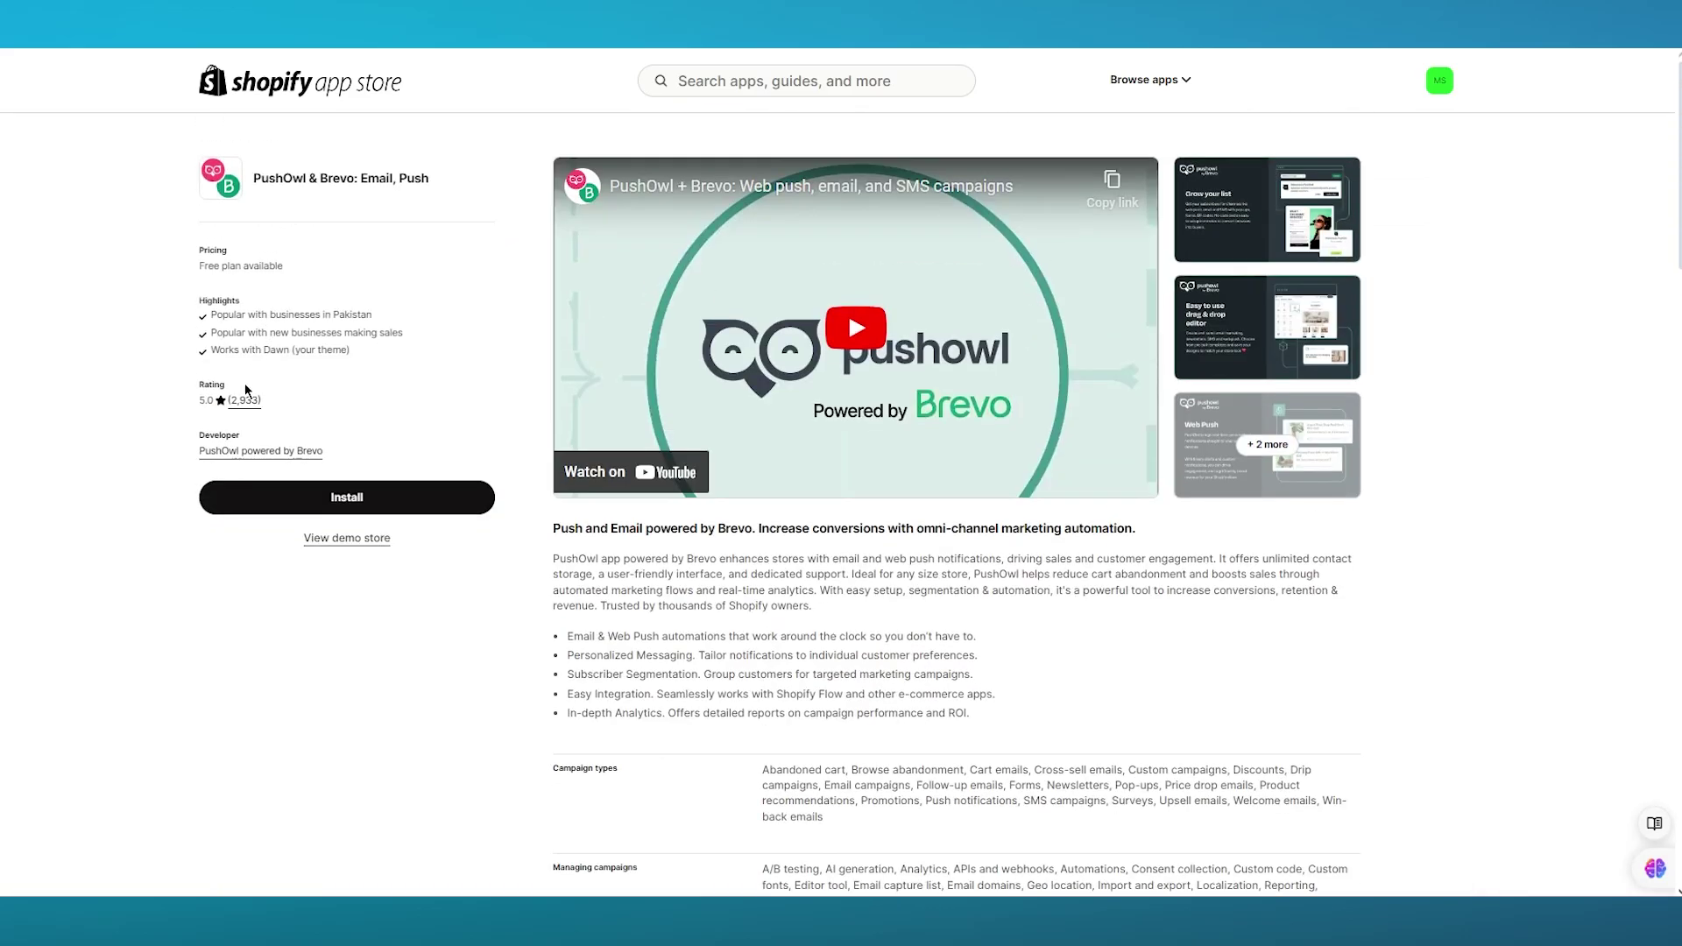
{"action": "left_click", "coordinate": [371, 496]}
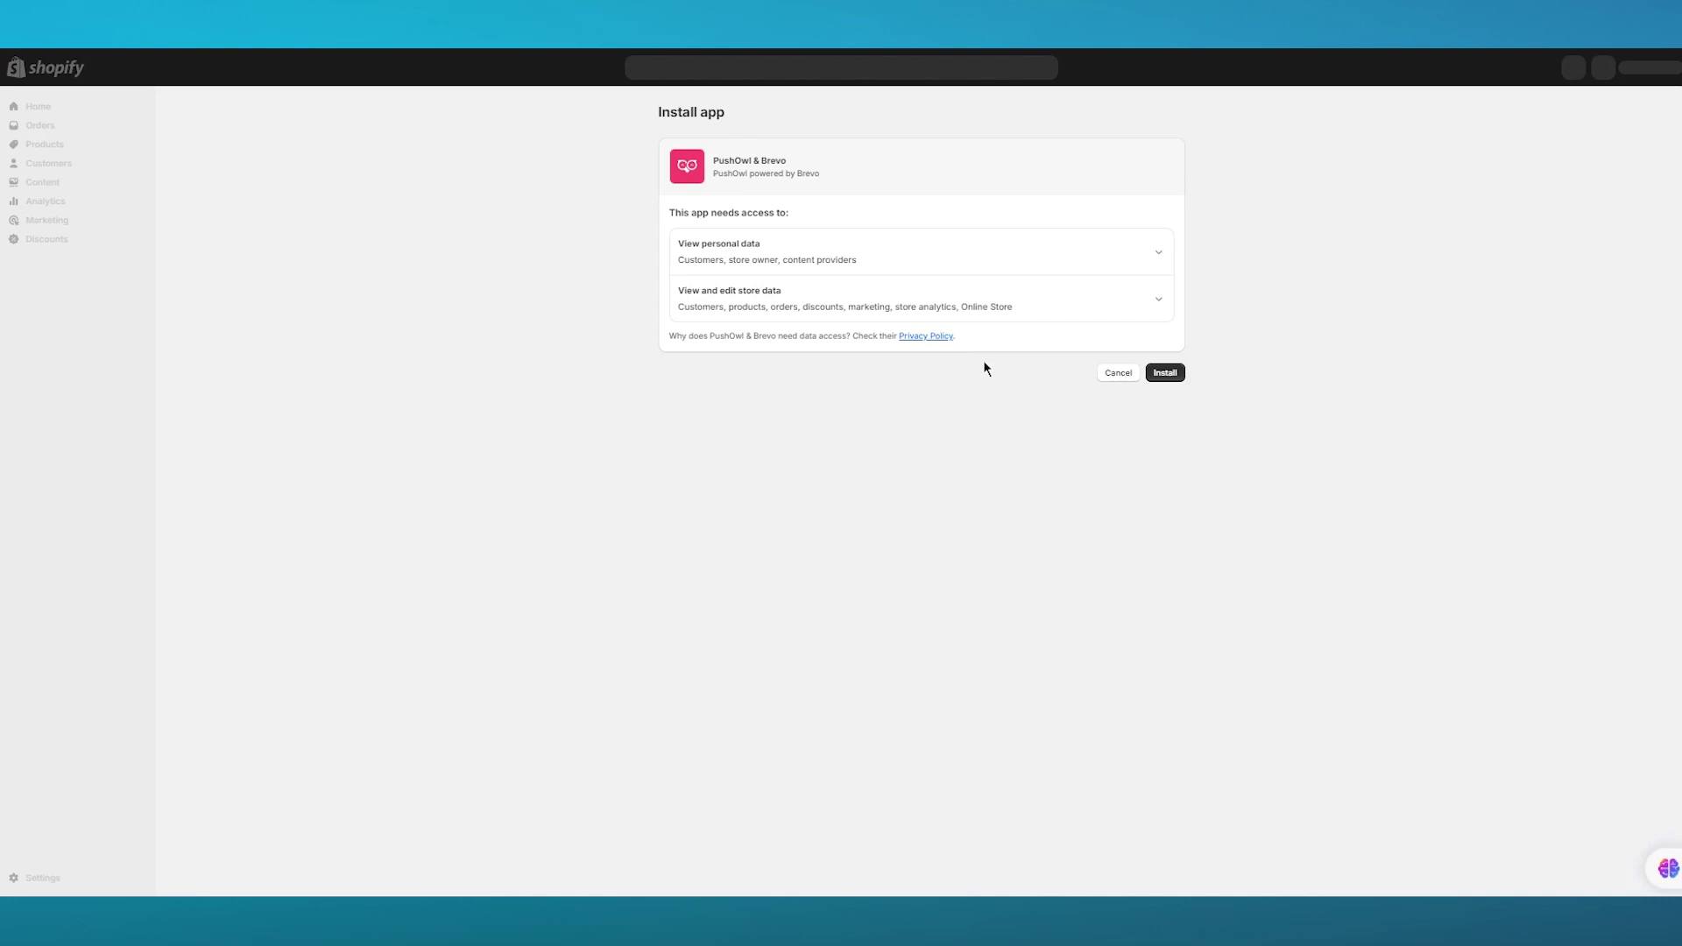
Step: Approve data access, pass the PushOwl intro, and skip the logo after trying a Downloads PNG
{"action": "left_click", "coordinate": [1165, 372]}
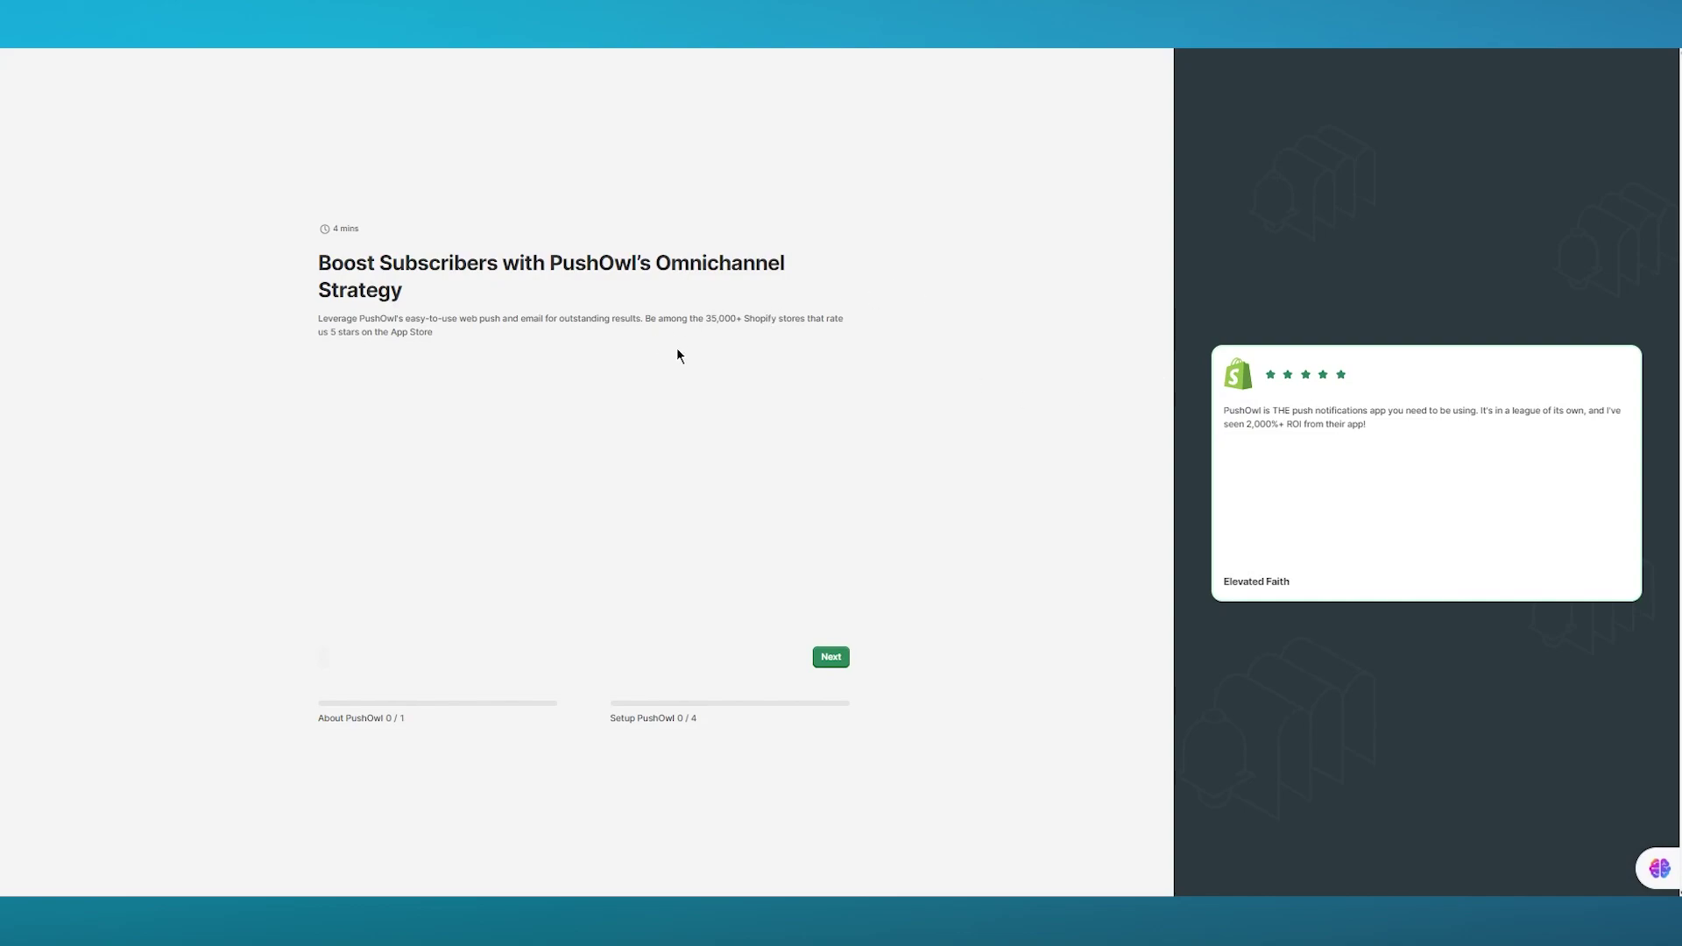
{"action": "left_click", "coordinate": [828, 658]}
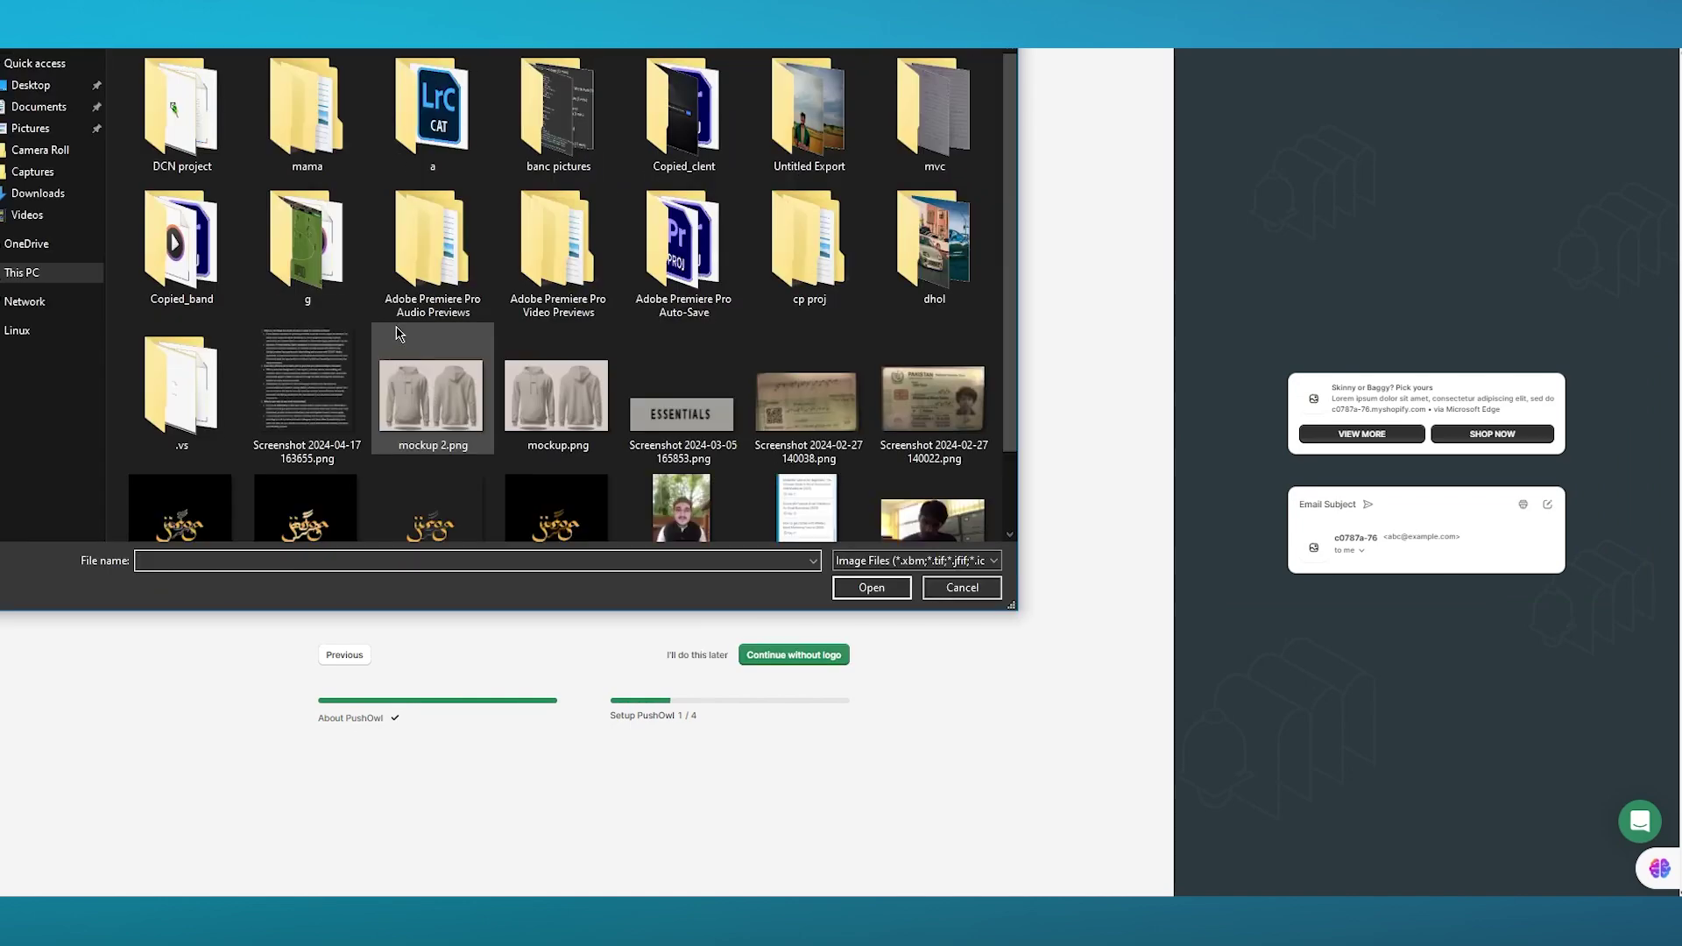
{"action": "left_click", "coordinate": [56, 194]}
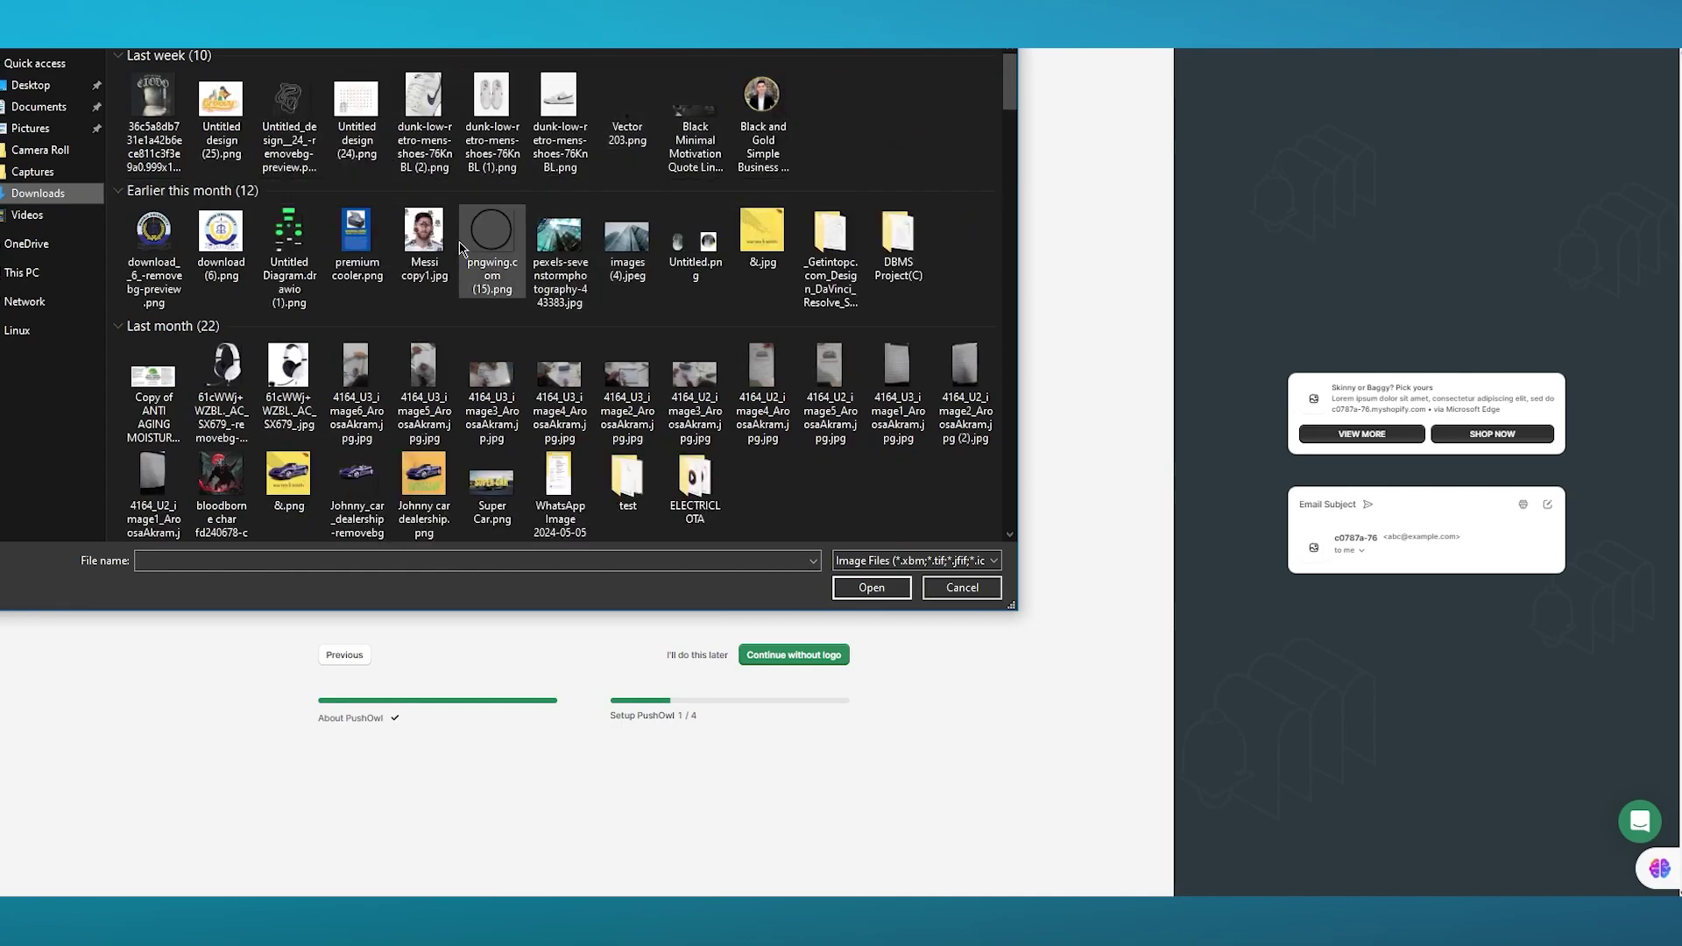
{"action": "left_click", "coordinate": [297, 136]}
{"action": "double_click", "coordinate": [296, 136]}
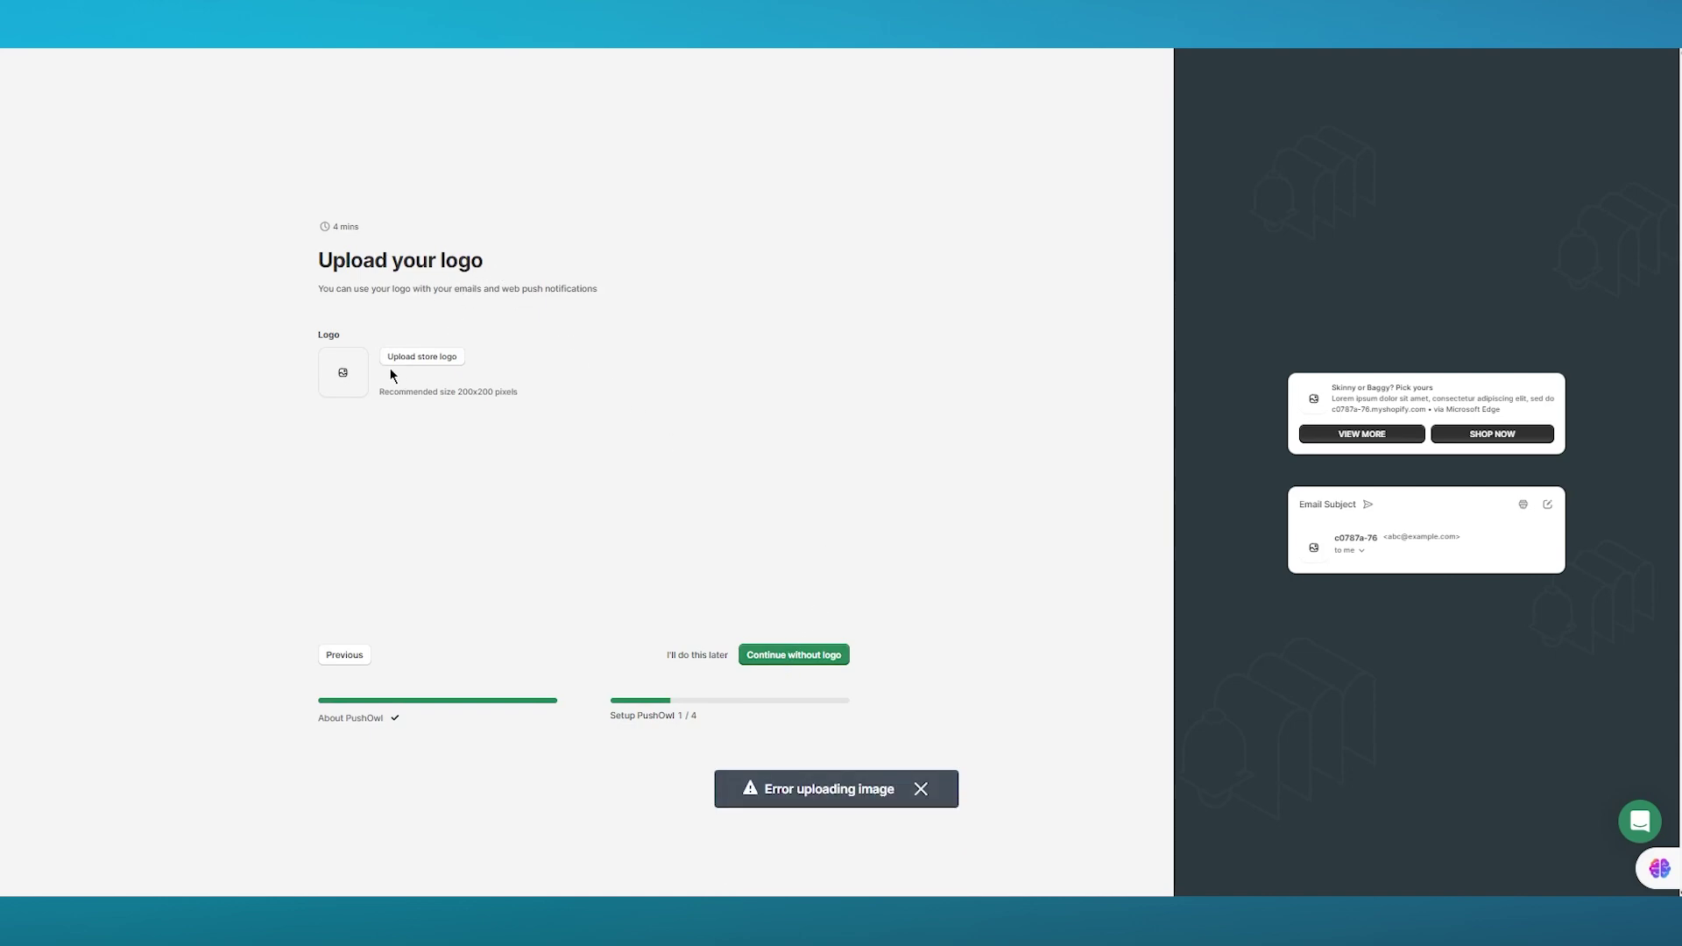
{"action": "left_click", "coordinate": [793, 655]}
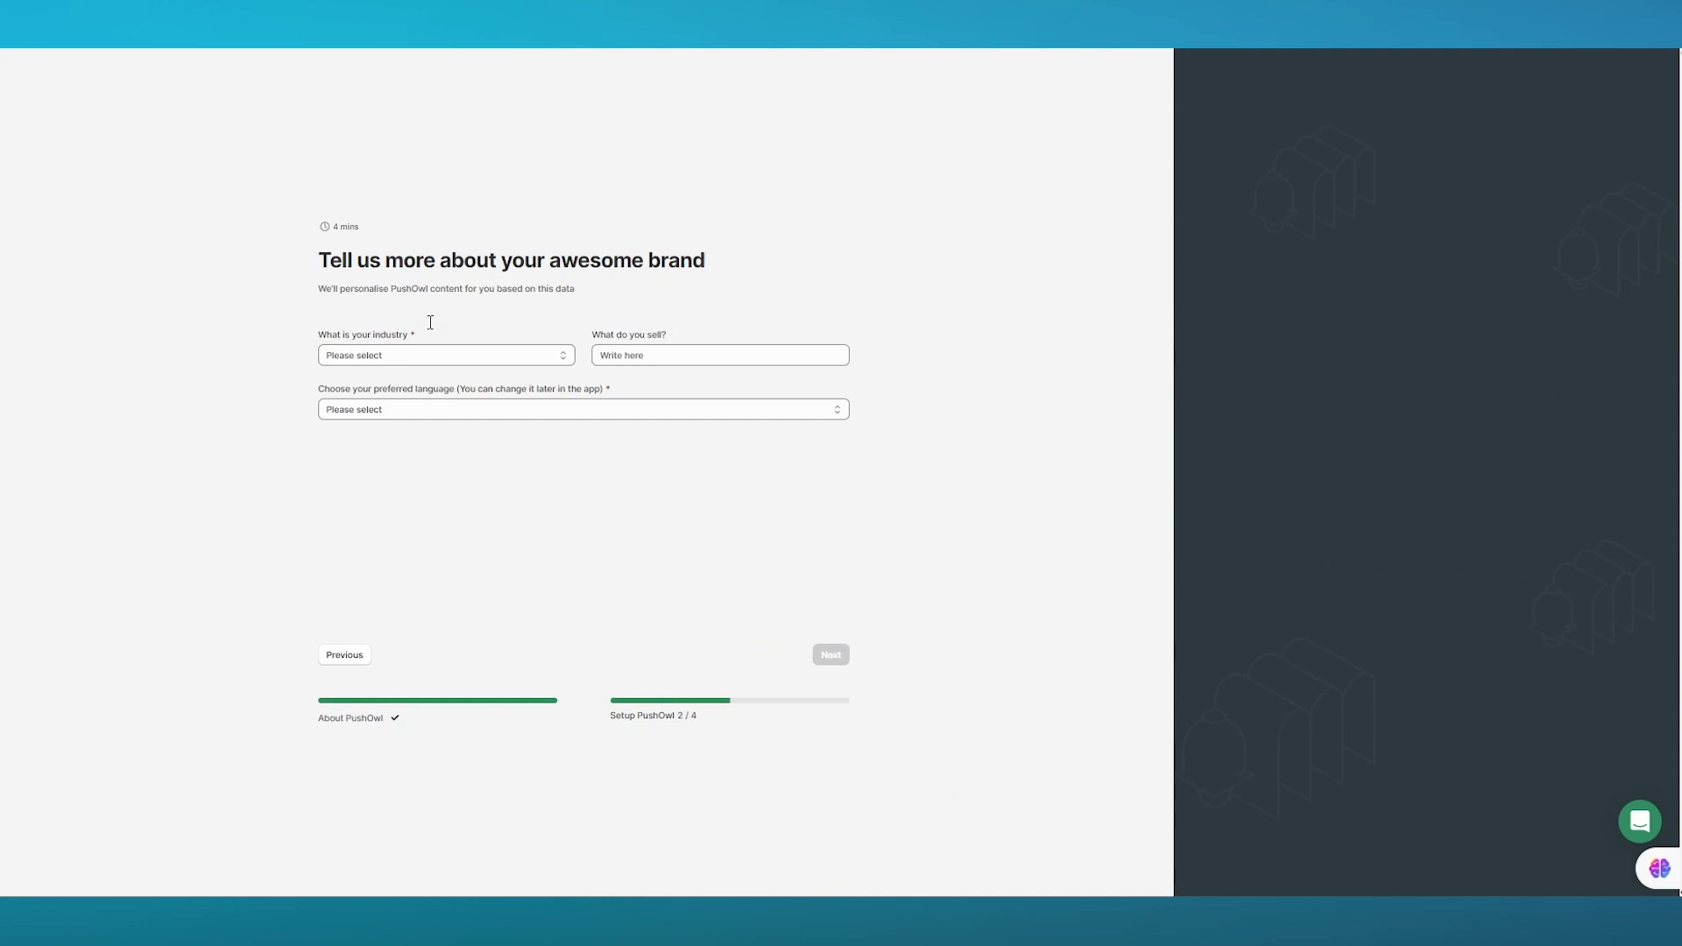
Step: Set the industry to Apparel, products sold to 'Hoodie', and preferred language to English
{"action": "left_click", "coordinate": [451, 355]}
{"action": "left_click", "coordinate": [479, 377]}
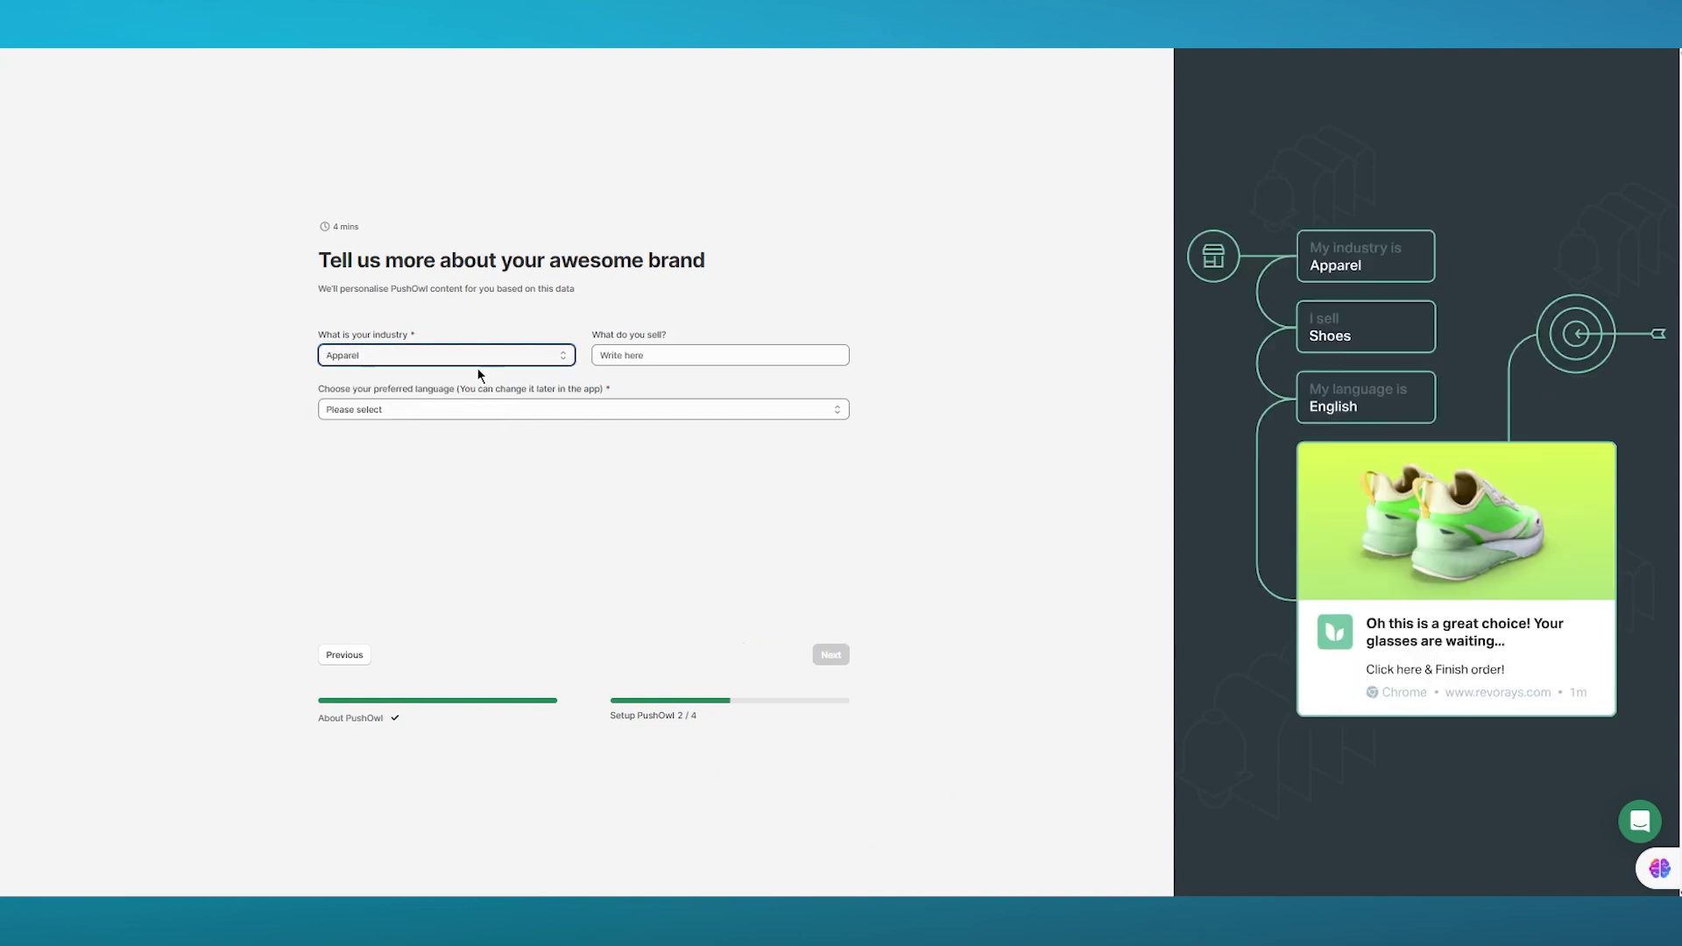
{"action": "left_click", "coordinate": [628, 358]}
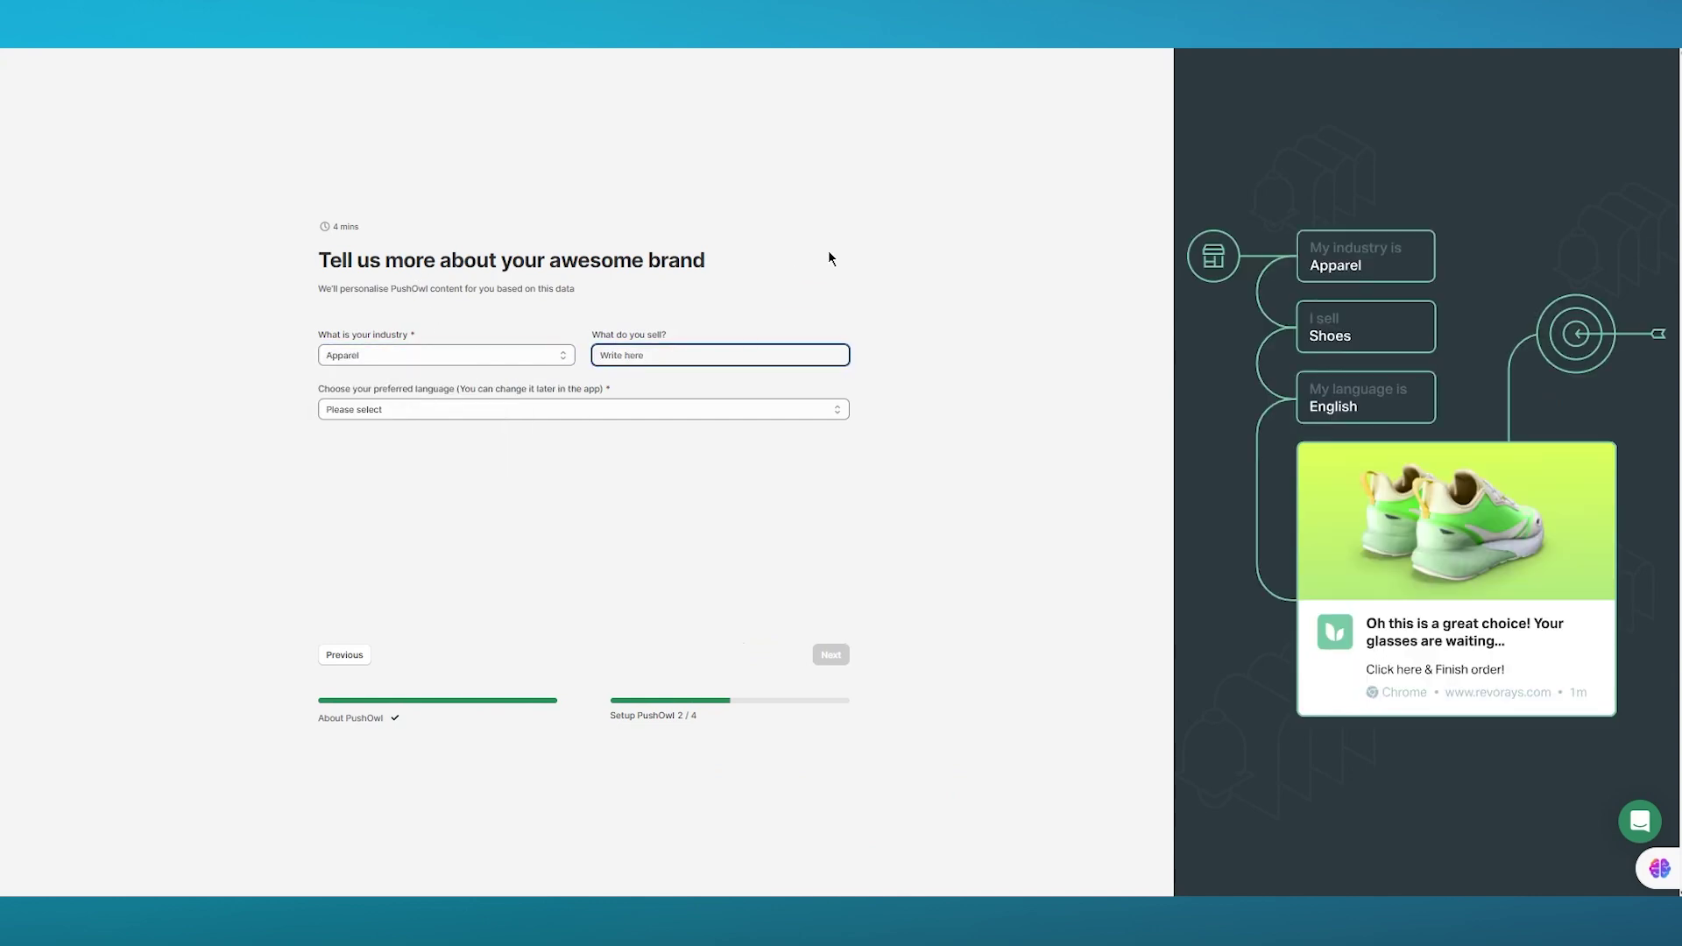
{"action": "type", "text": "Hoodies"}
{"action": "left_click", "coordinate": [539, 412]}
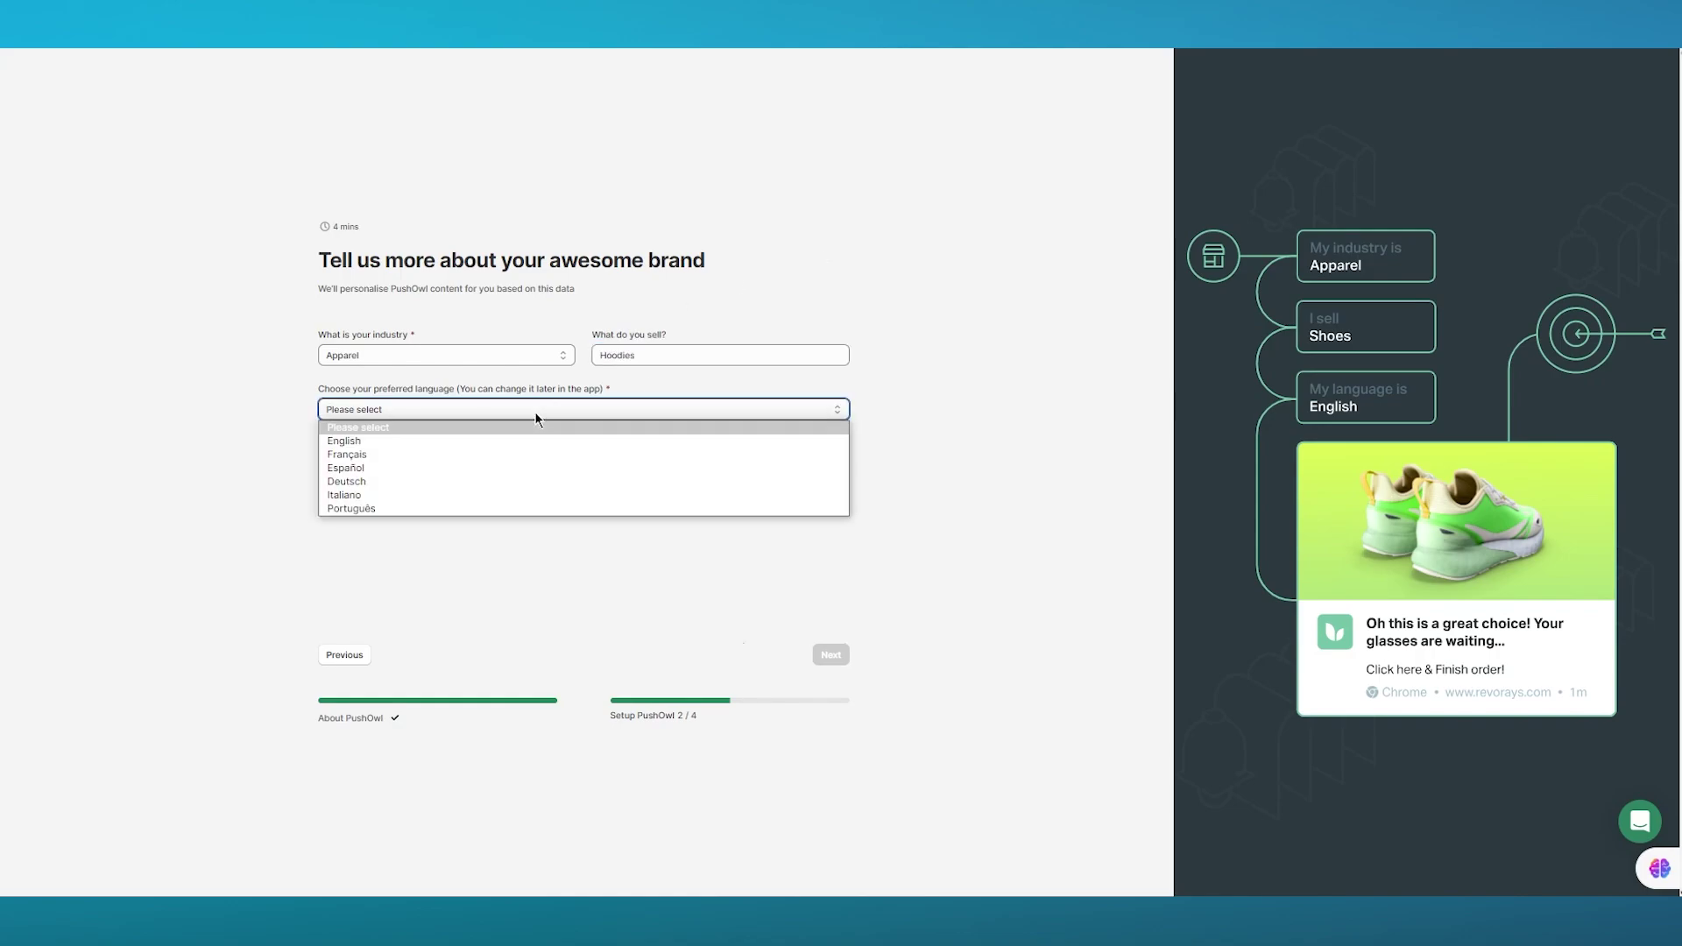
{"action": "left_click", "coordinate": [513, 434]}
{"action": "left_click", "coordinate": [828, 657]}
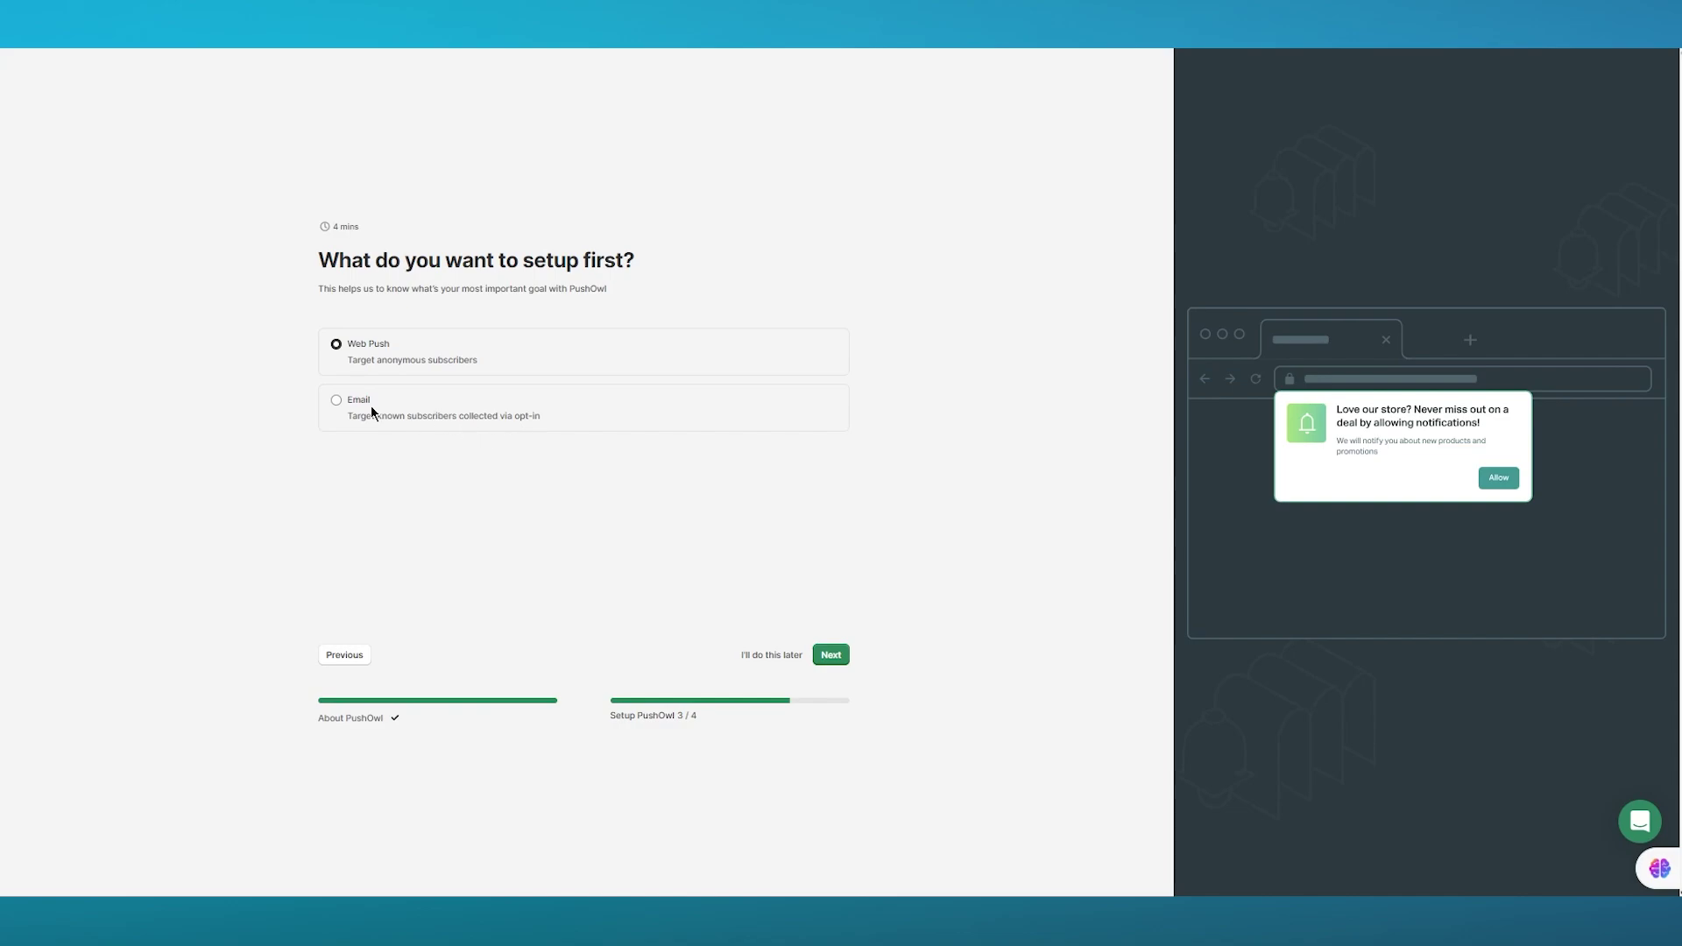
Step: Choose Email as the first channel to set up and move to the final onboarding step
{"action": "left_click", "coordinate": [347, 399]}
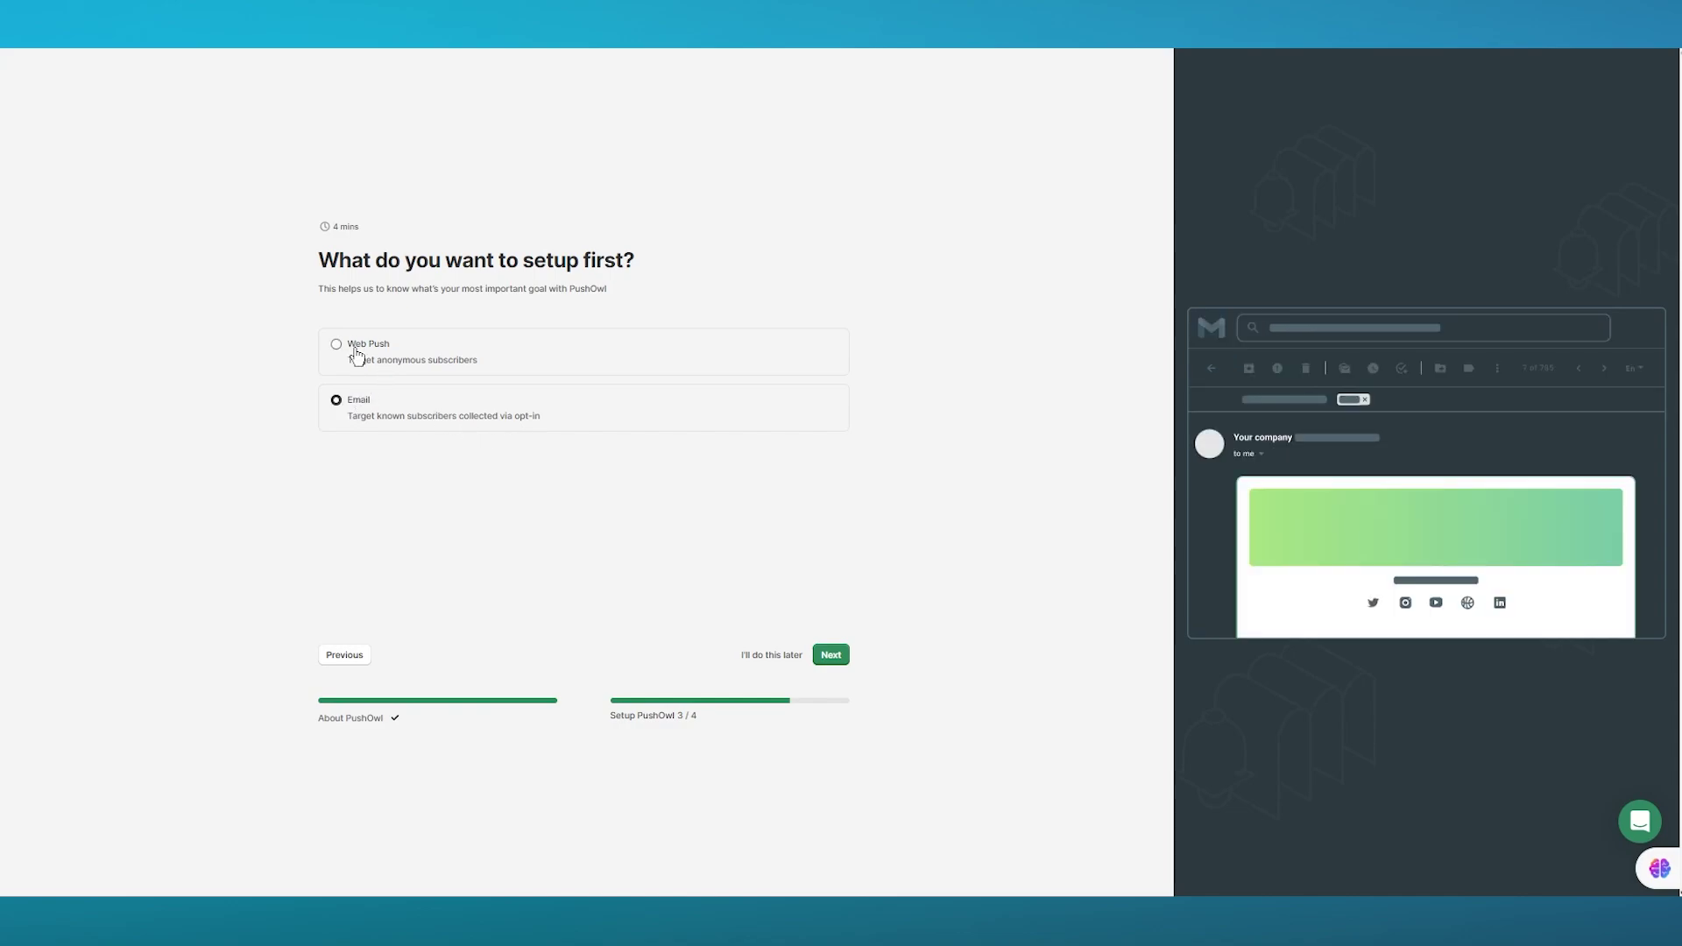
{"action": "left_click", "coordinate": [357, 355]}
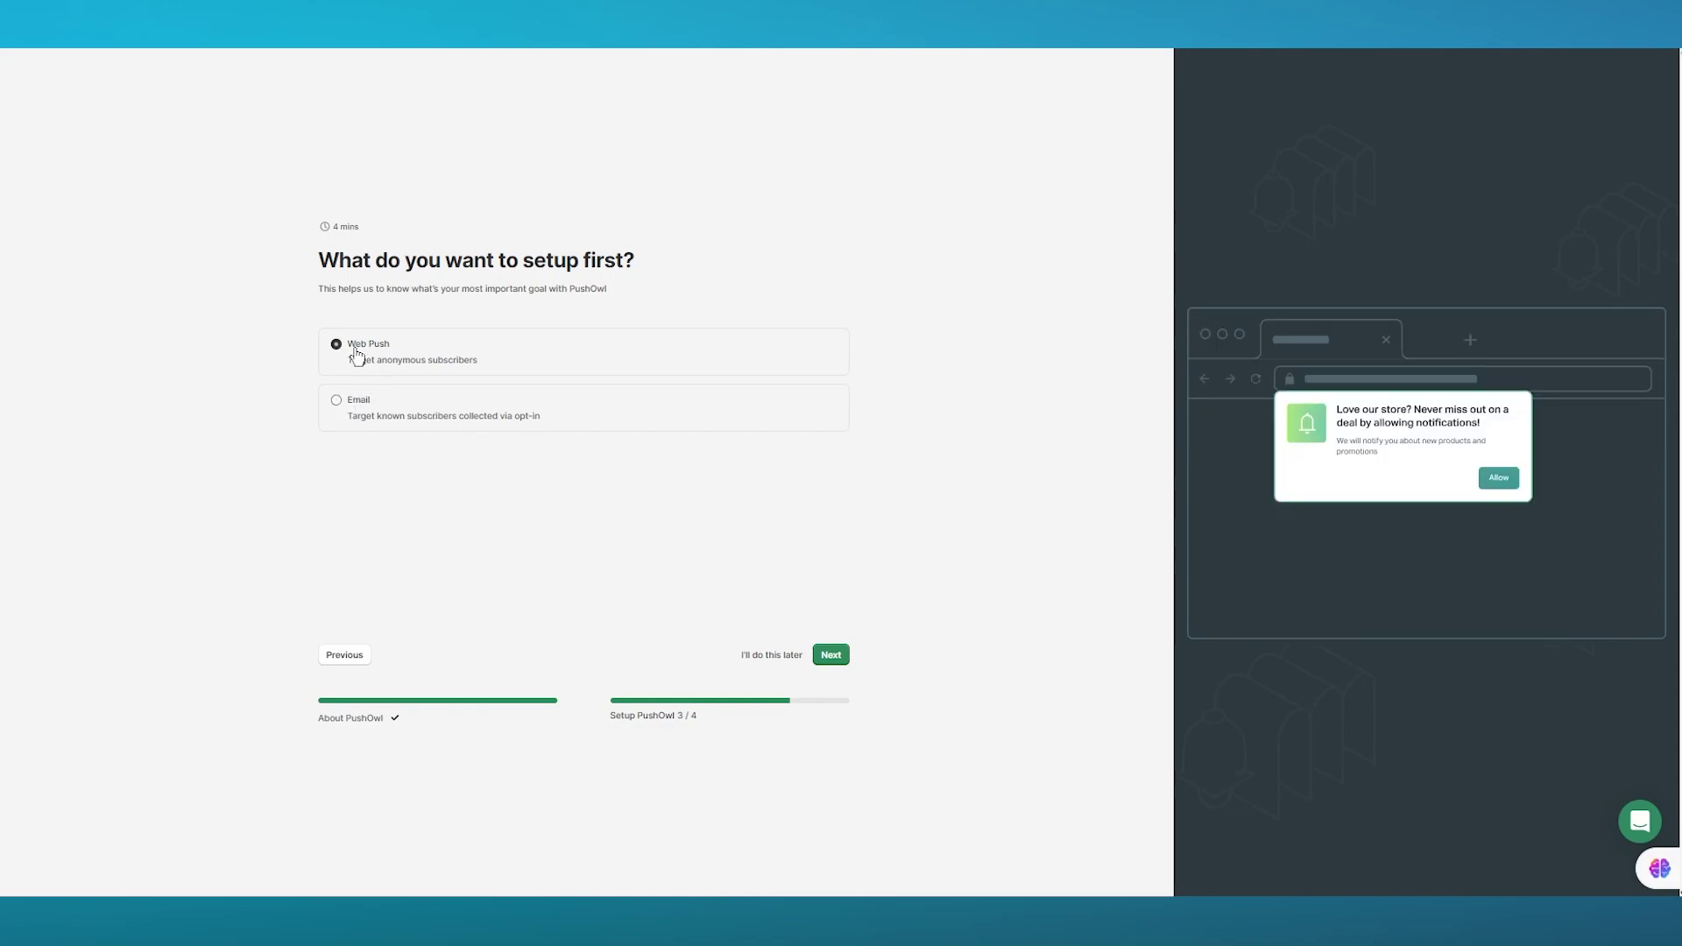
{"action": "left_click", "coordinate": [345, 403]}
{"action": "left_click", "coordinate": [832, 656]}
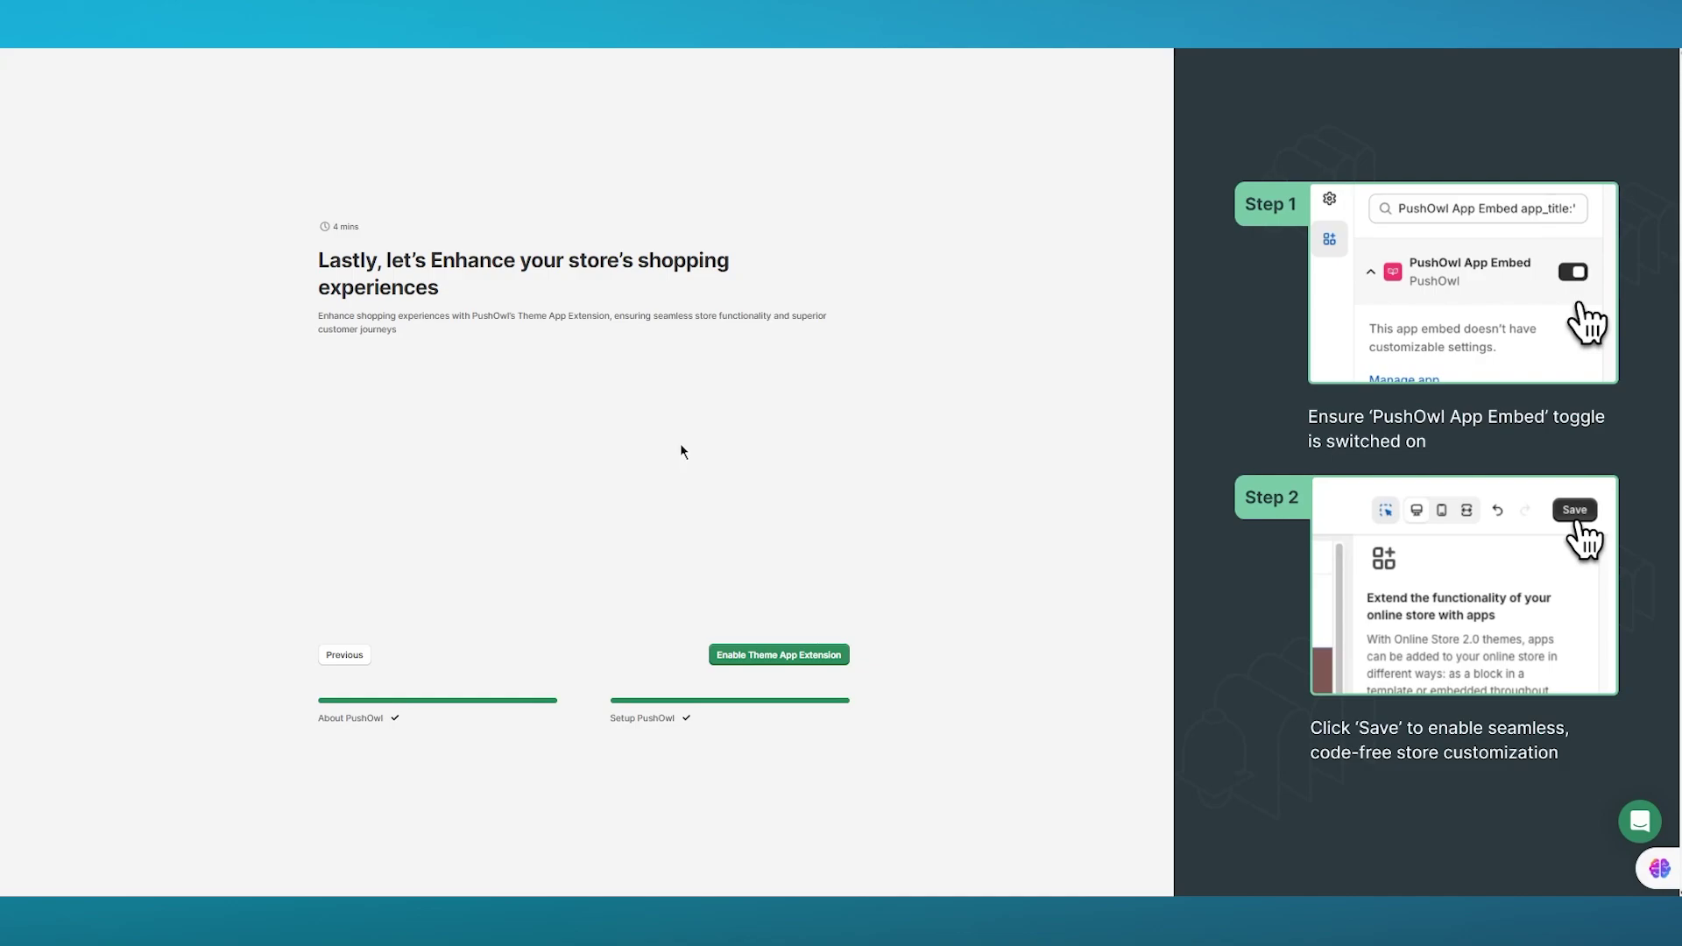
Step: Enable the PushOwl theme app extension and look over the Home dashboard's Getting Started list
{"action": "left_click", "coordinate": [774, 648]}
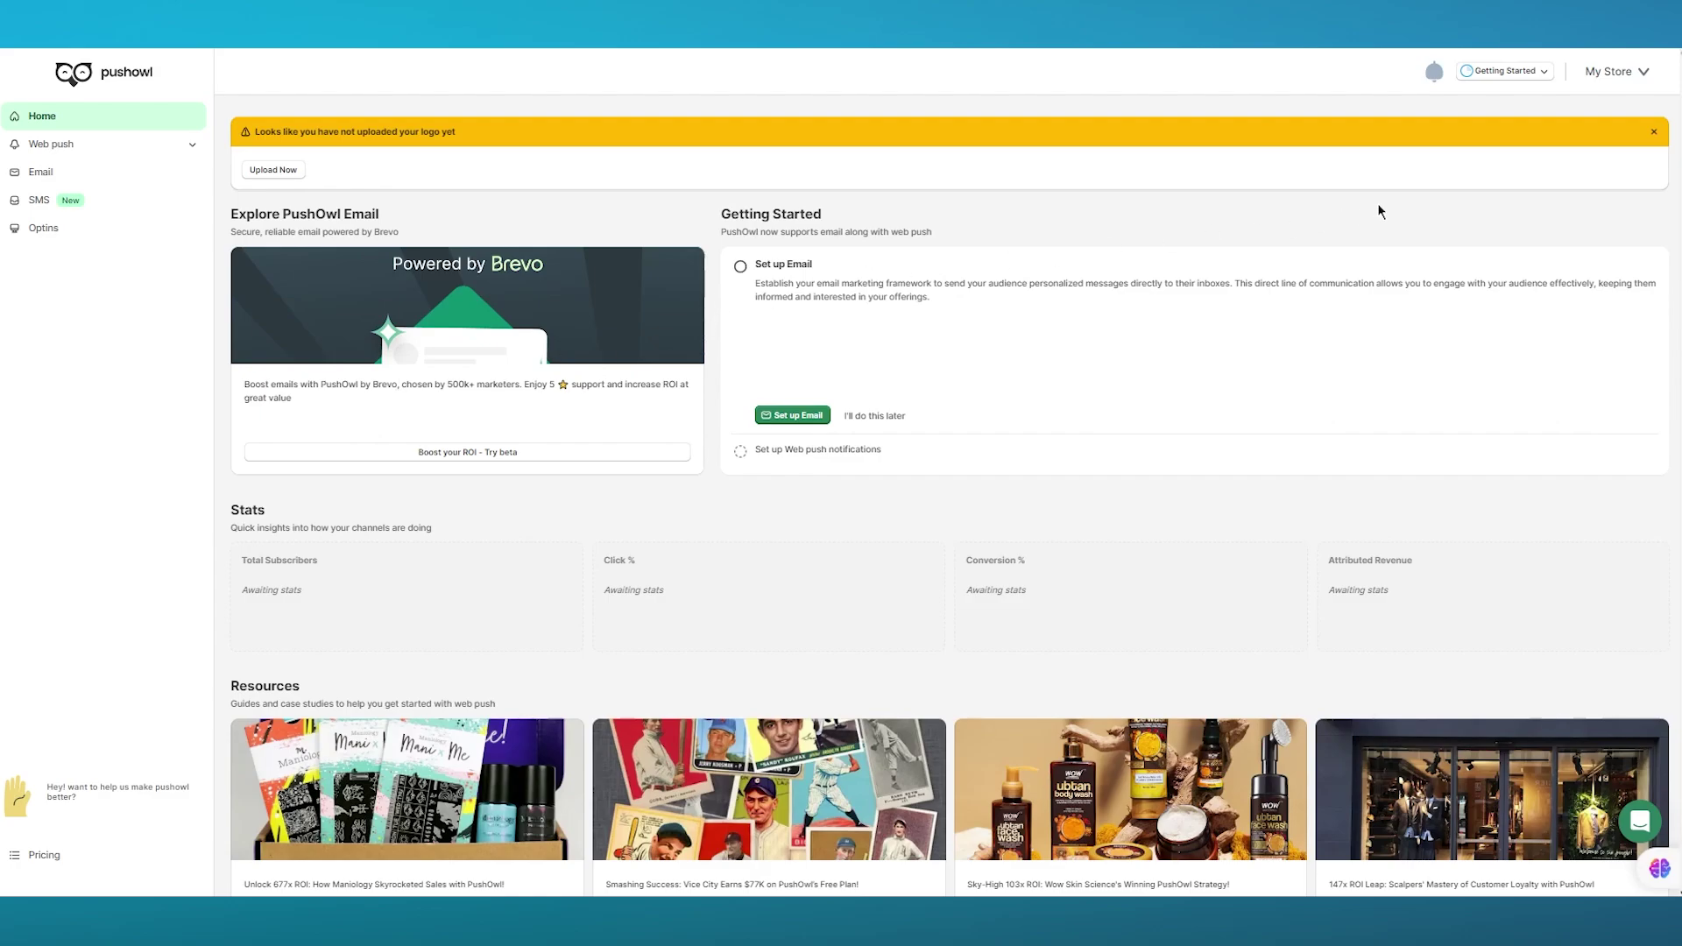
{"action": "scroll", "coordinate": [1181, 296], "scroll_direction": "down", "scroll_amount": 1}
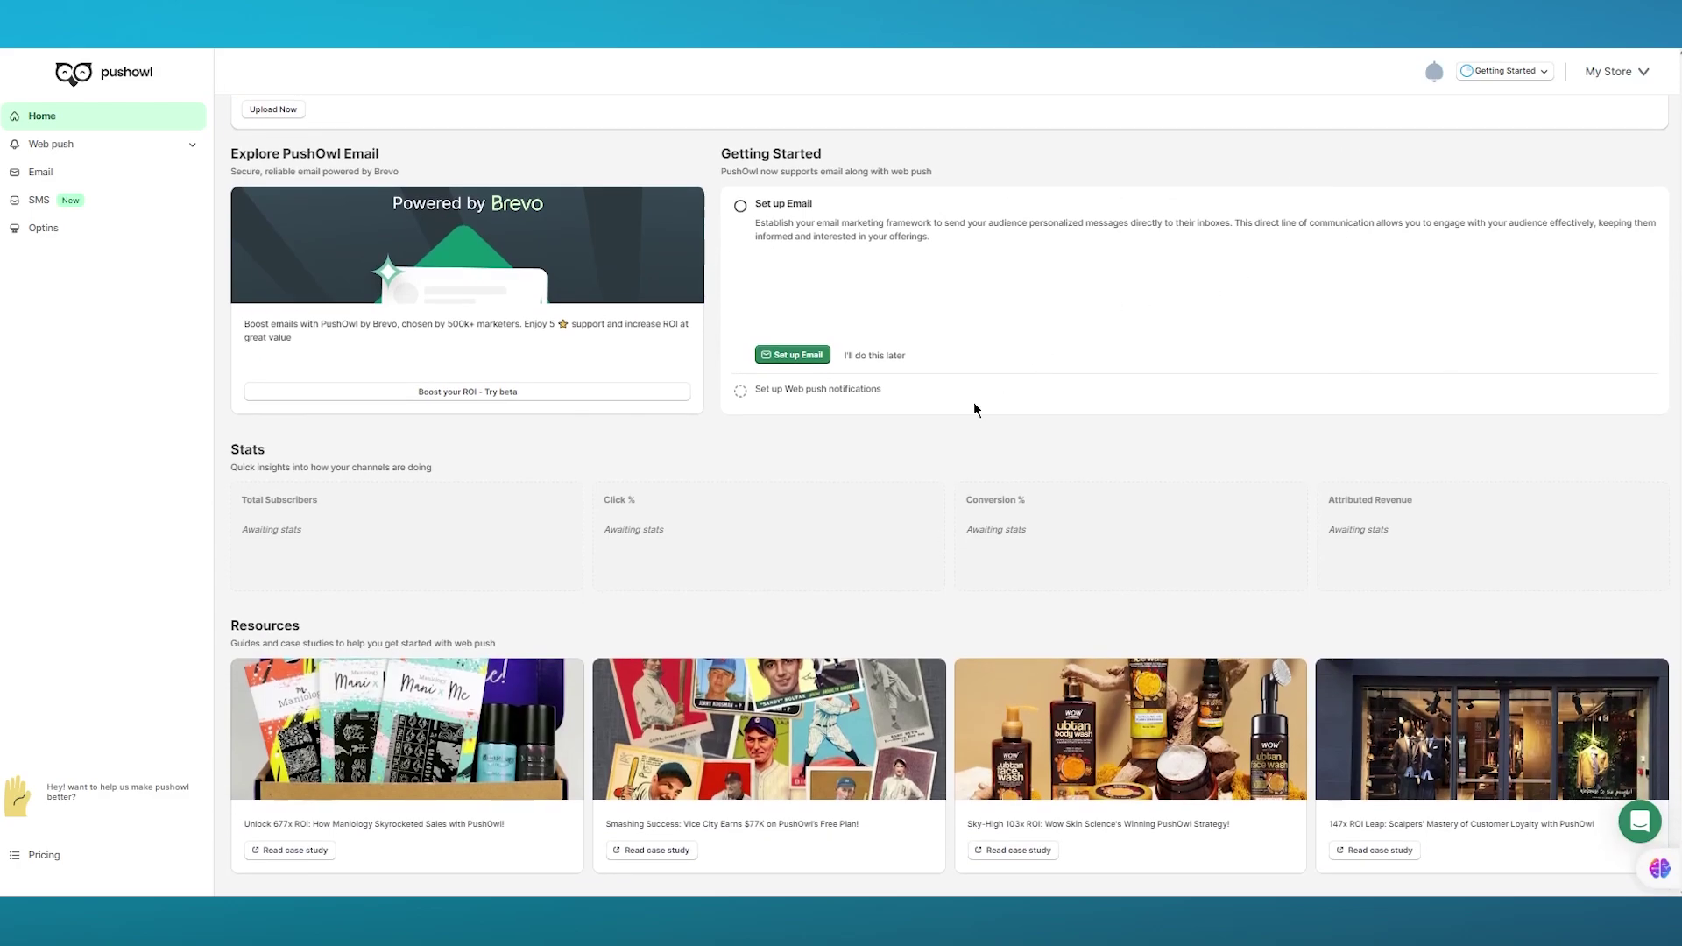
{"action": "scroll", "coordinate": [974, 409], "scroll_direction": "up", "scroll_amount": 1}
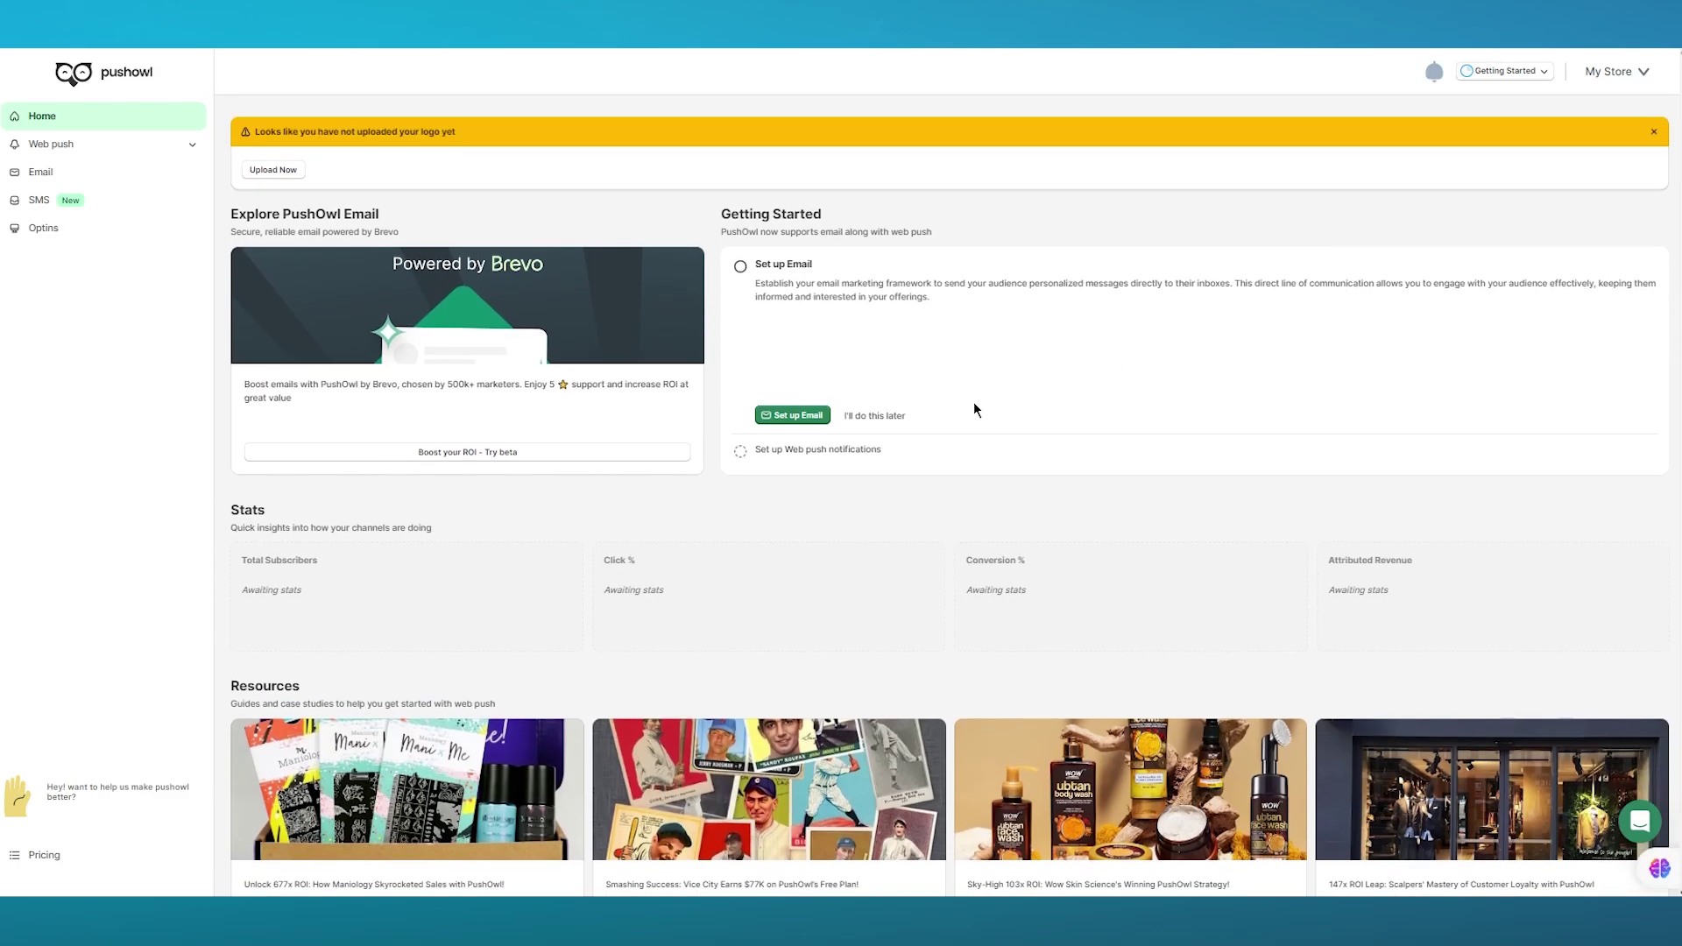
Step: Go through the Email intro cards, attempt store verification, then return to Shopify admin home
{"action": "left_click", "coordinate": [807, 415]}
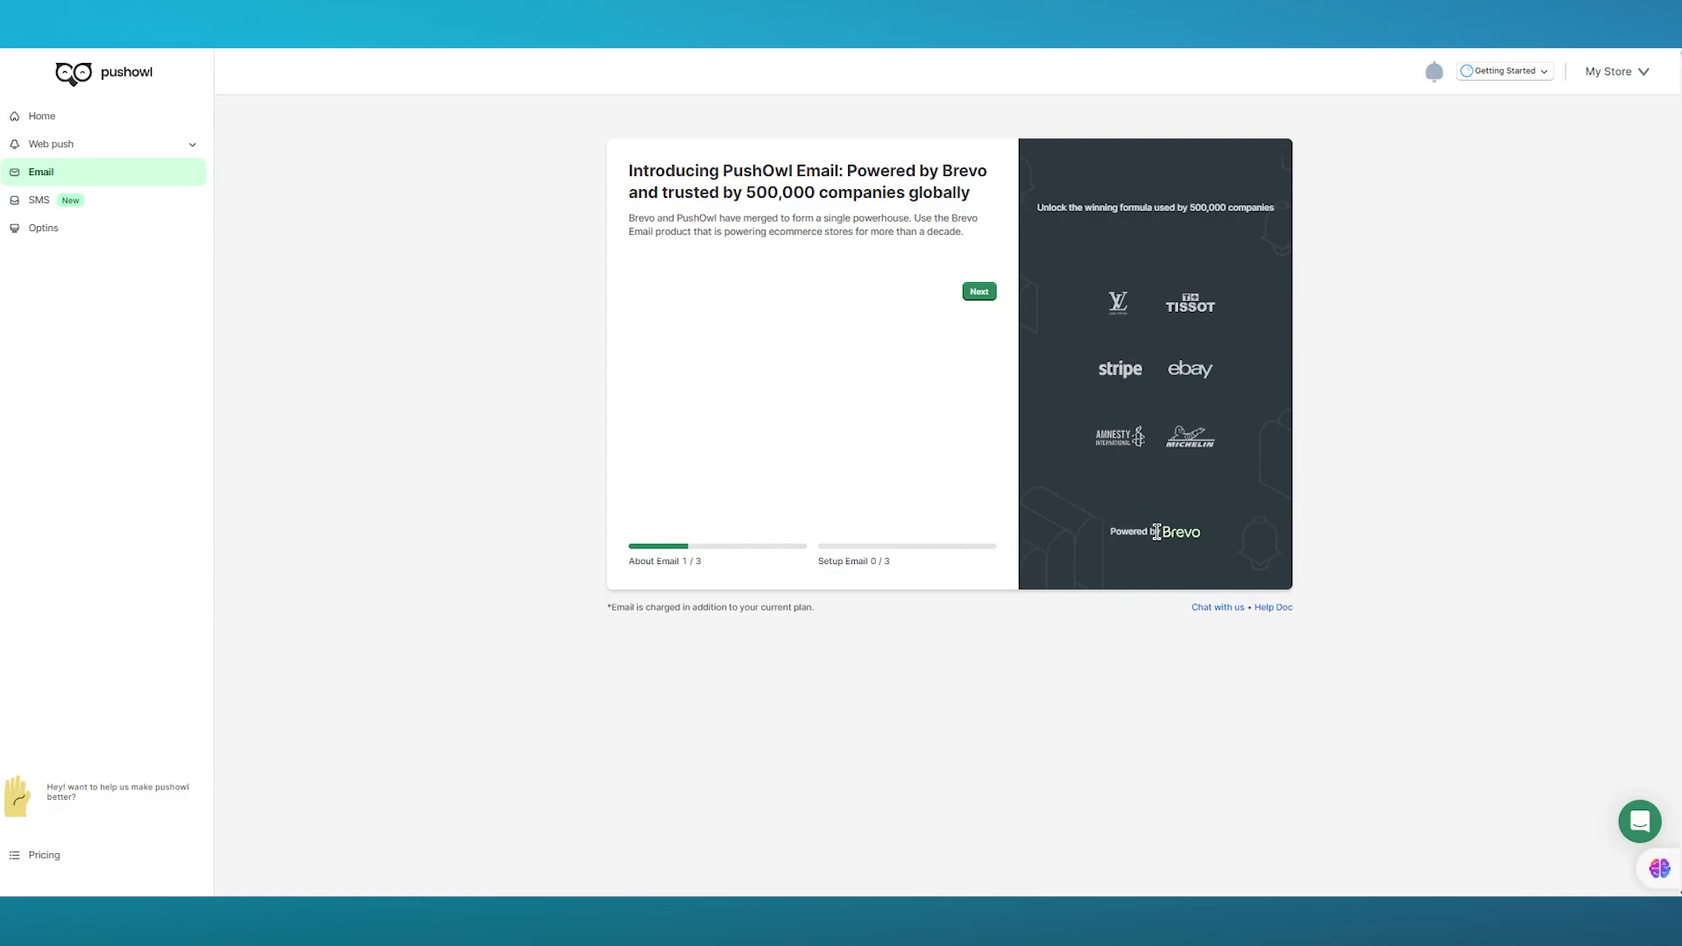
{"action": "left_click", "coordinate": [976, 290]}
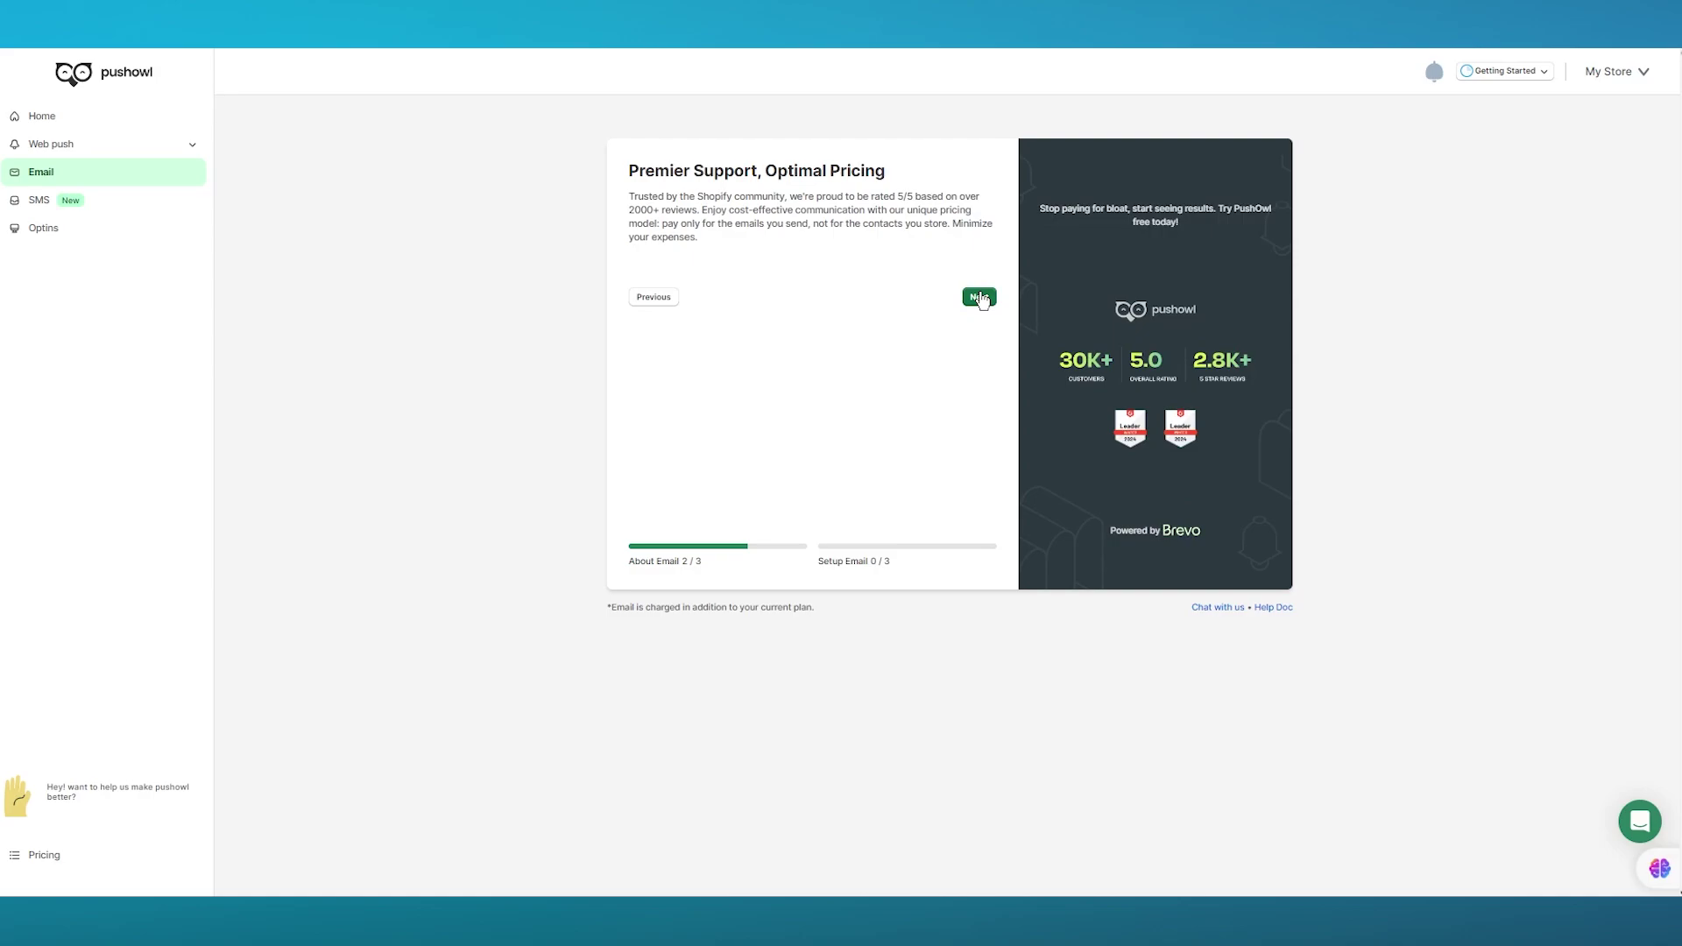
{"action": "left_click", "coordinate": [980, 297]}
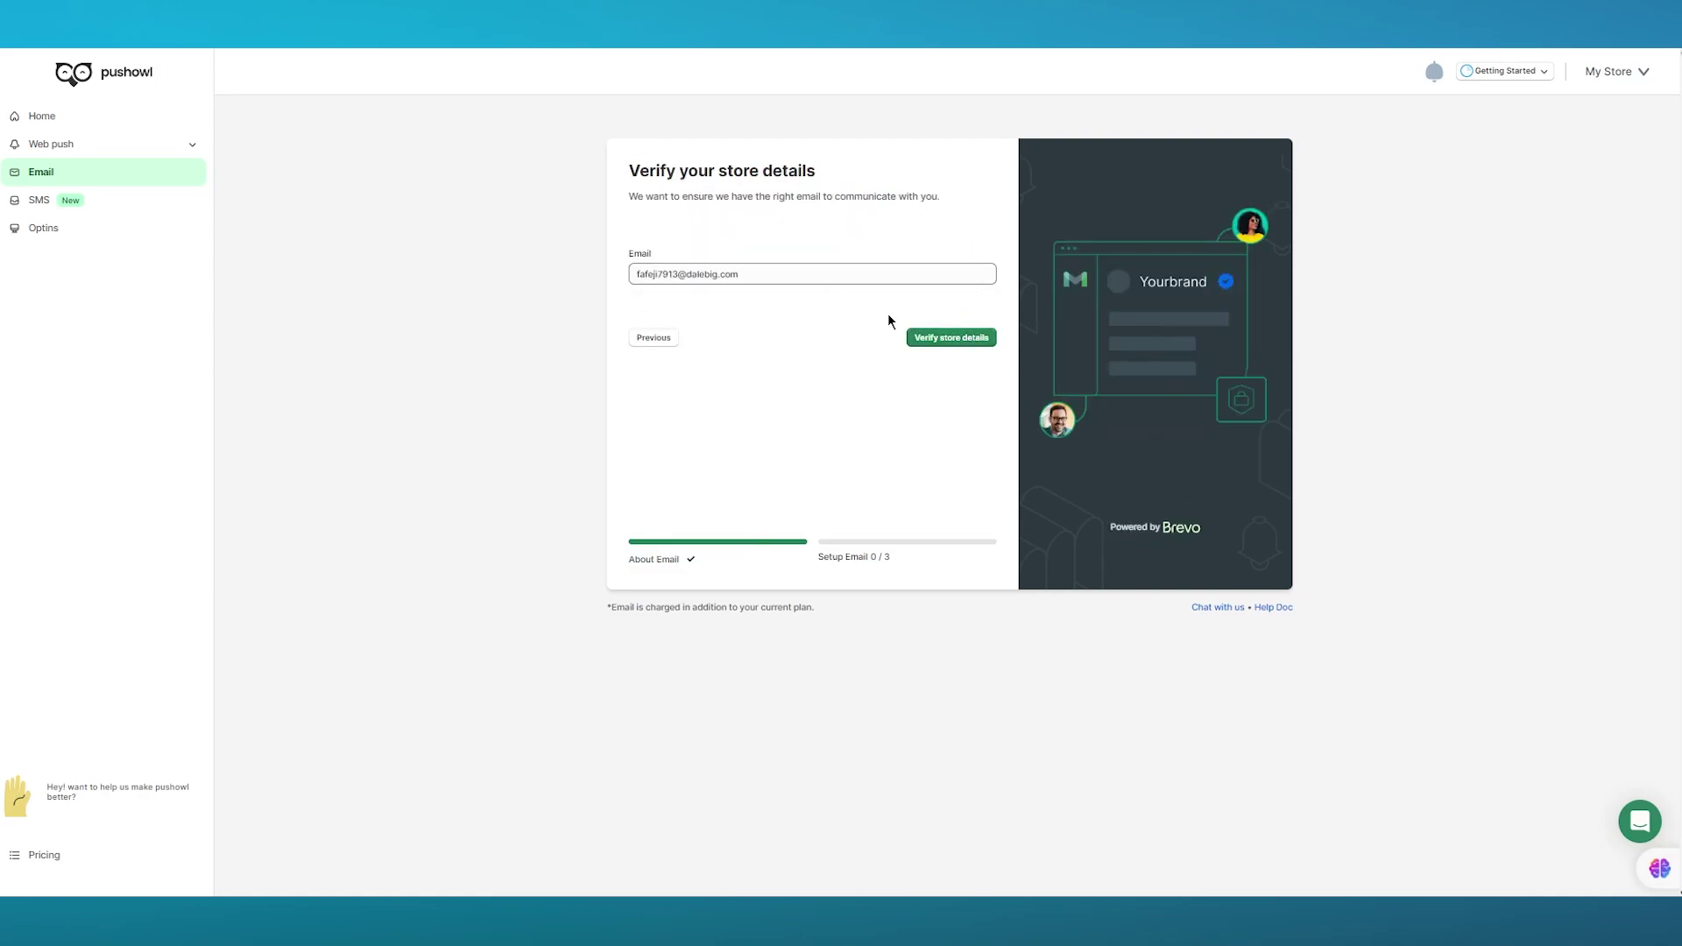
{"action": "left_click", "coordinate": [946, 338]}
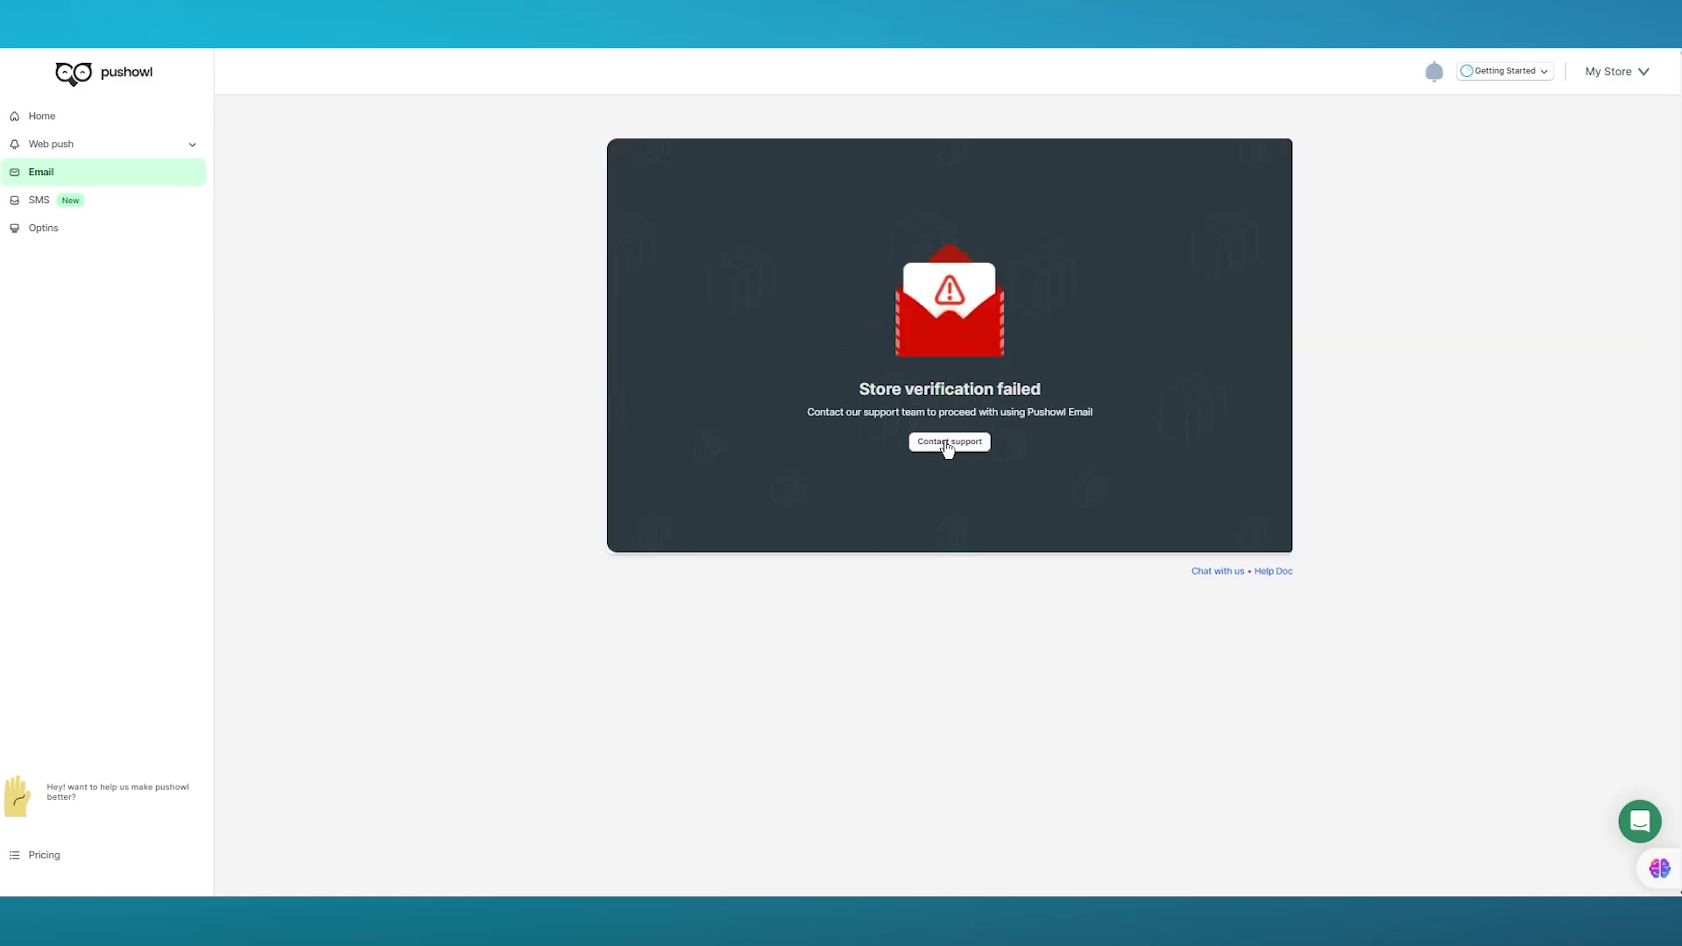
{"action": "left_click", "coordinate": [63, 172]}
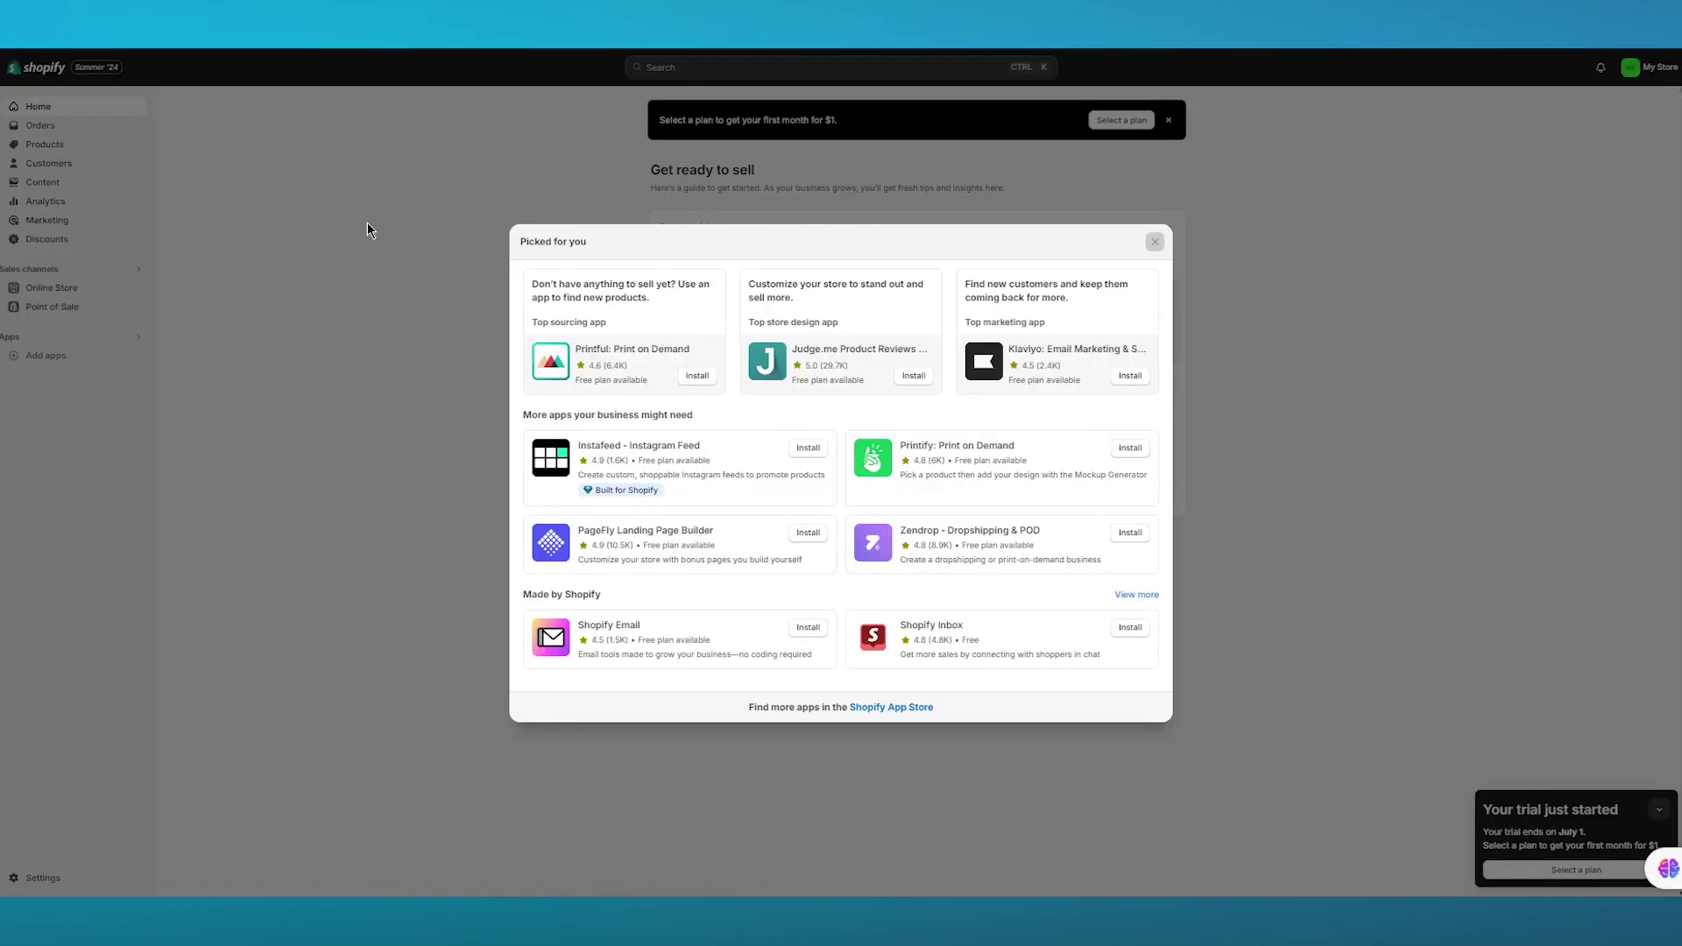
{"action": "left_click", "coordinate": [366, 222]}
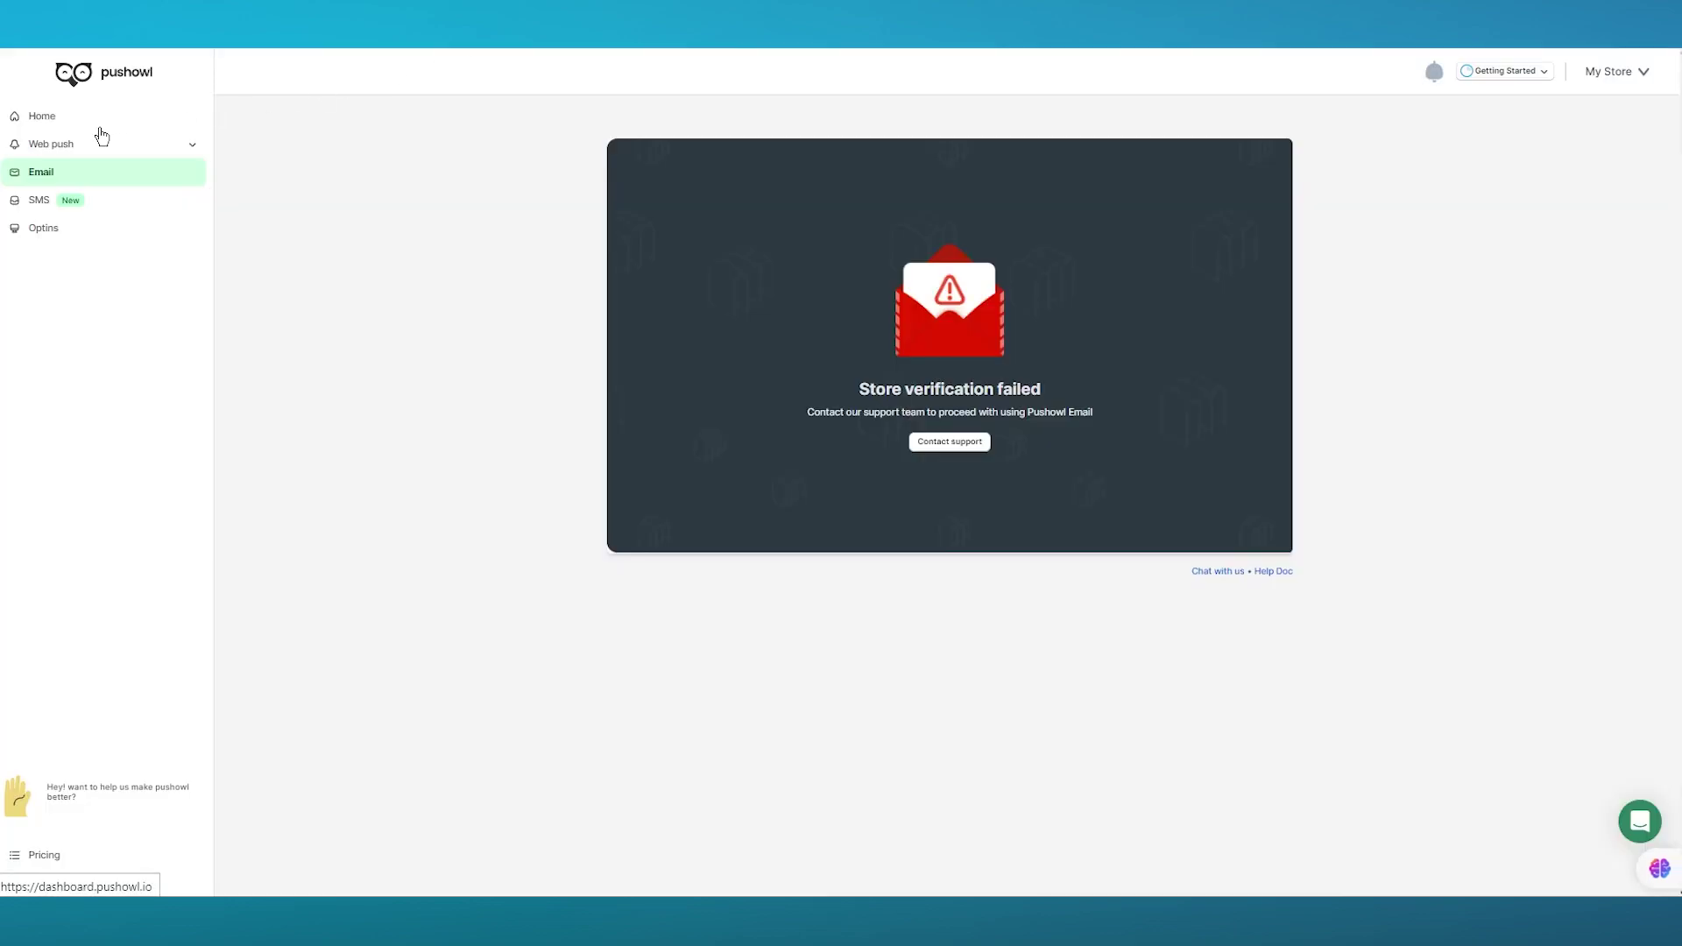
Step: Reopen PushOwl Web push and finish its three-step introduction to reach the Dashboard
{"action": "left_click", "coordinate": [95, 139]}
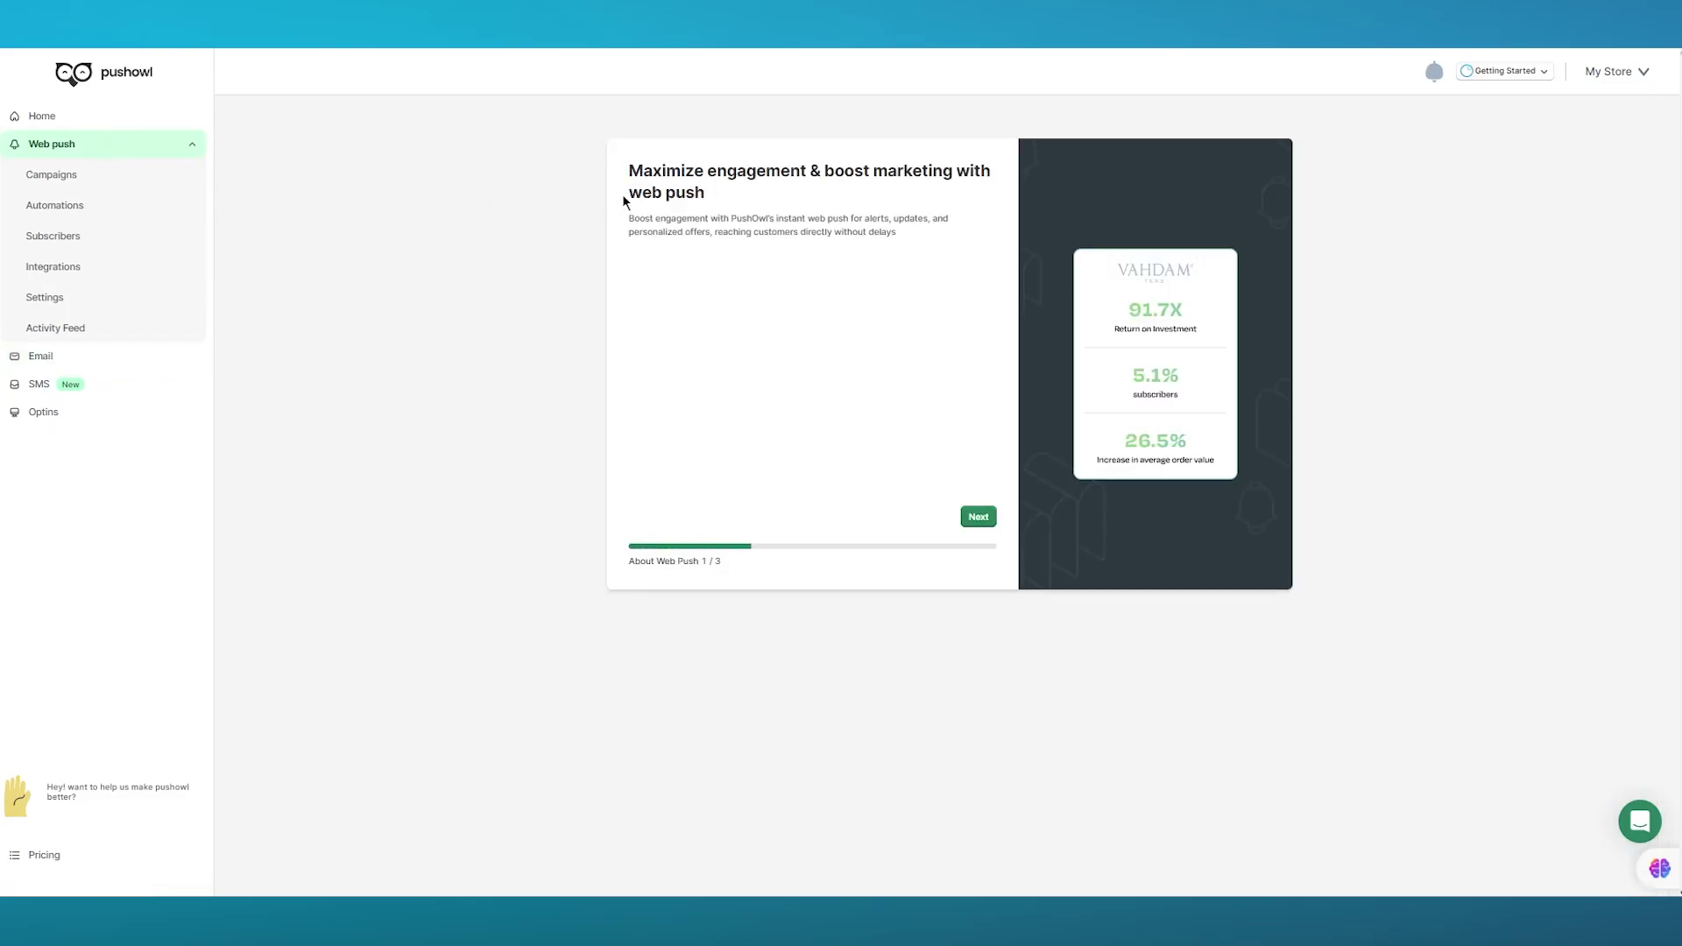
{"action": "left_click", "coordinate": [981, 523]}
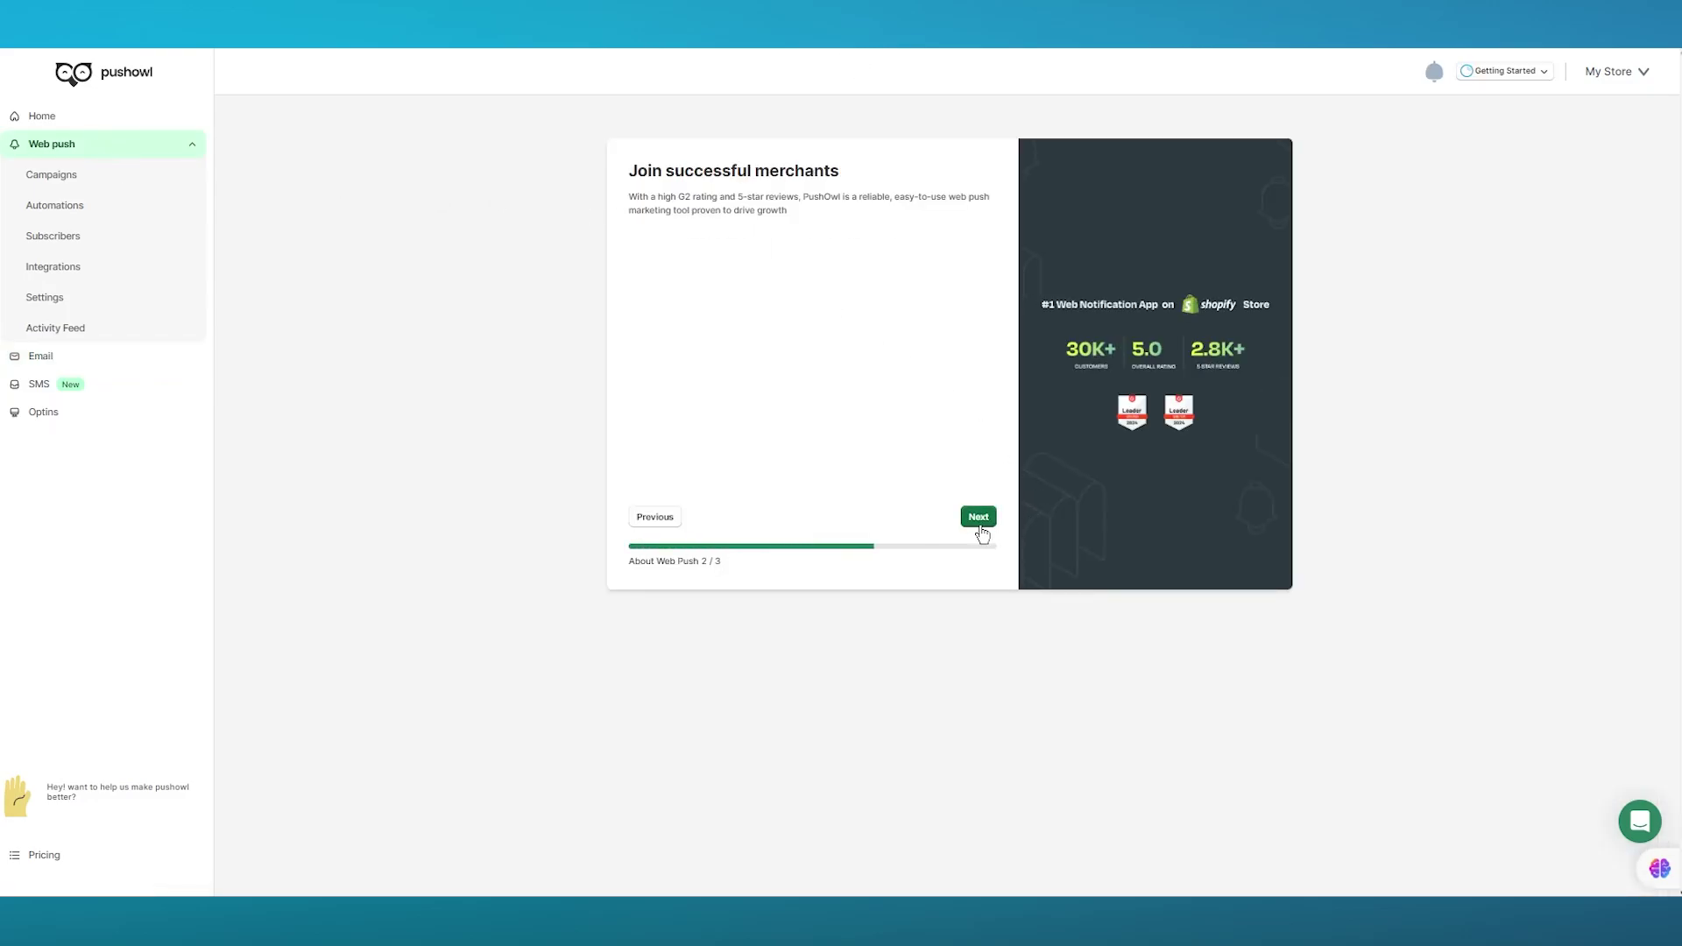
{"action": "left_click", "coordinate": [979, 526]}
{"action": "left_click", "coordinate": [959, 515]}
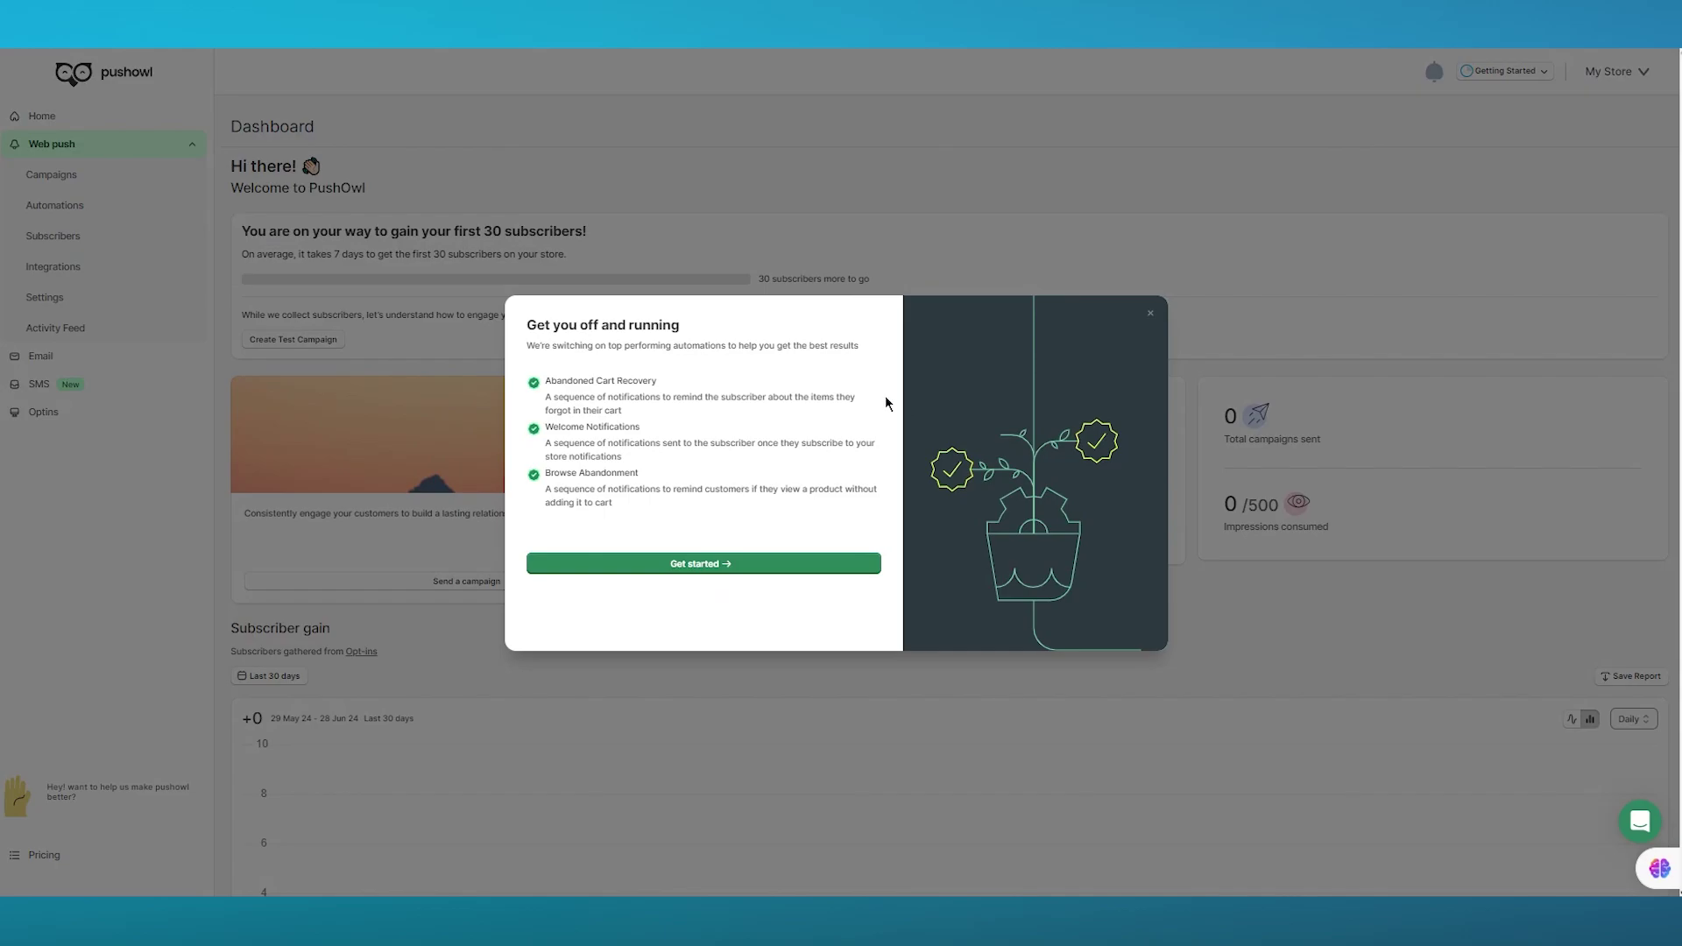
Step: Close the 'Get you off and running' dialog and review the Dashboard's subscriber and revenue stats
{"action": "left_click", "coordinate": [1150, 313]}
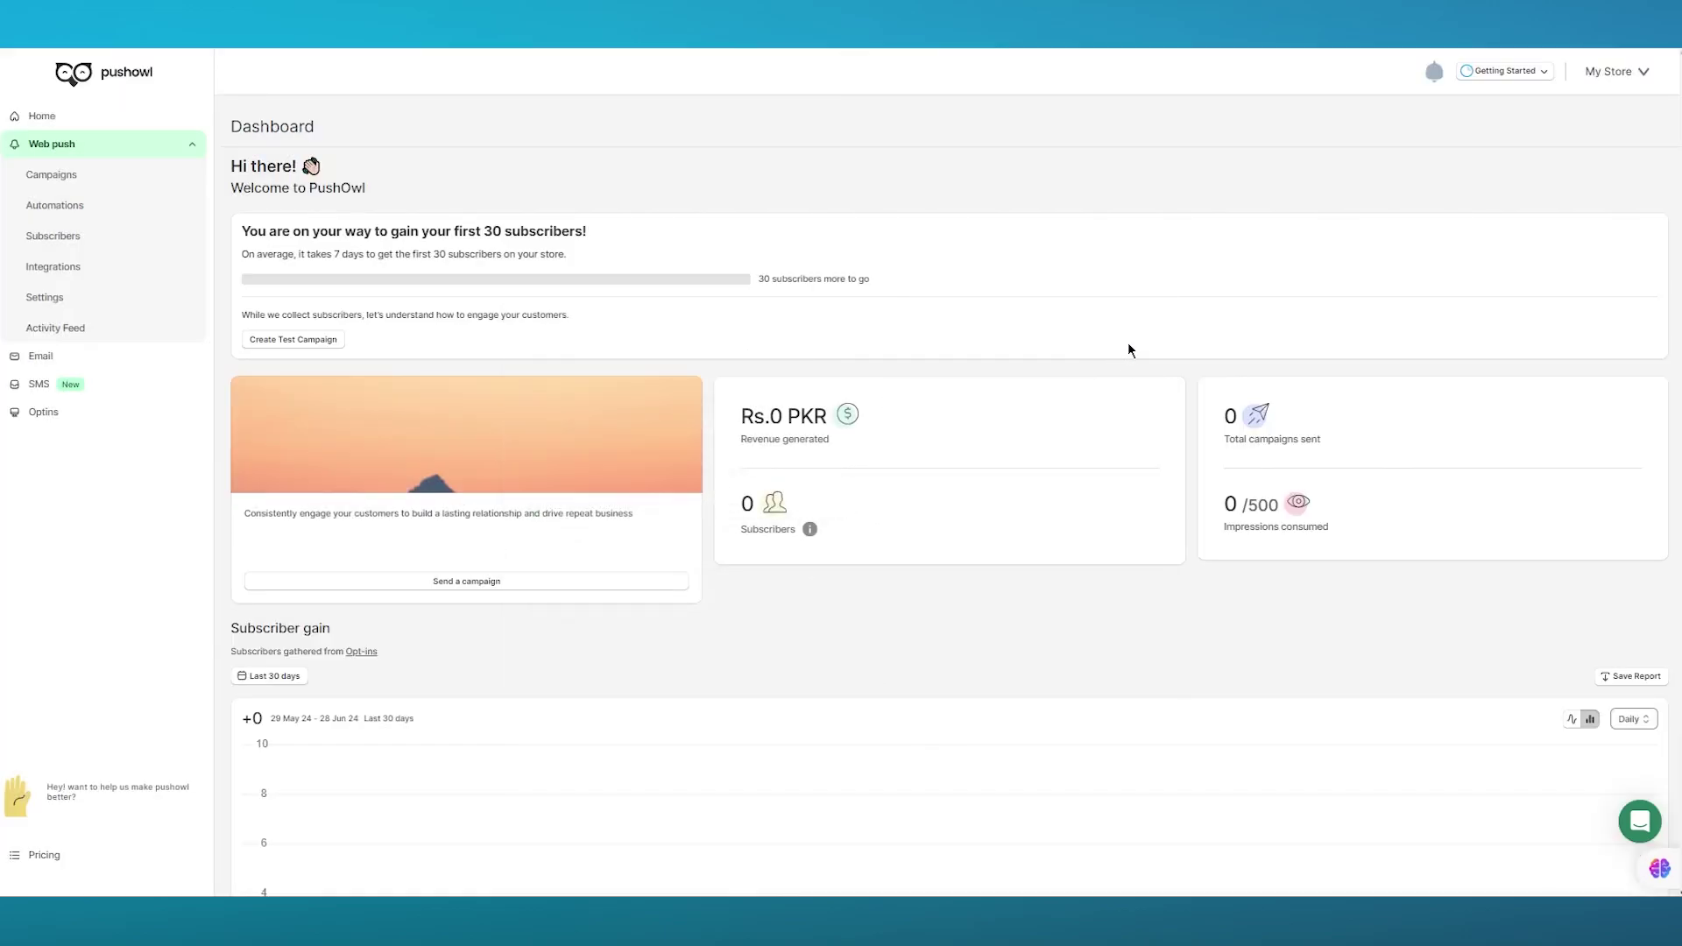
{"action": "scroll", "coordinate": [476, 345], "scroll_direction": "down", "scroll_amount": 2}
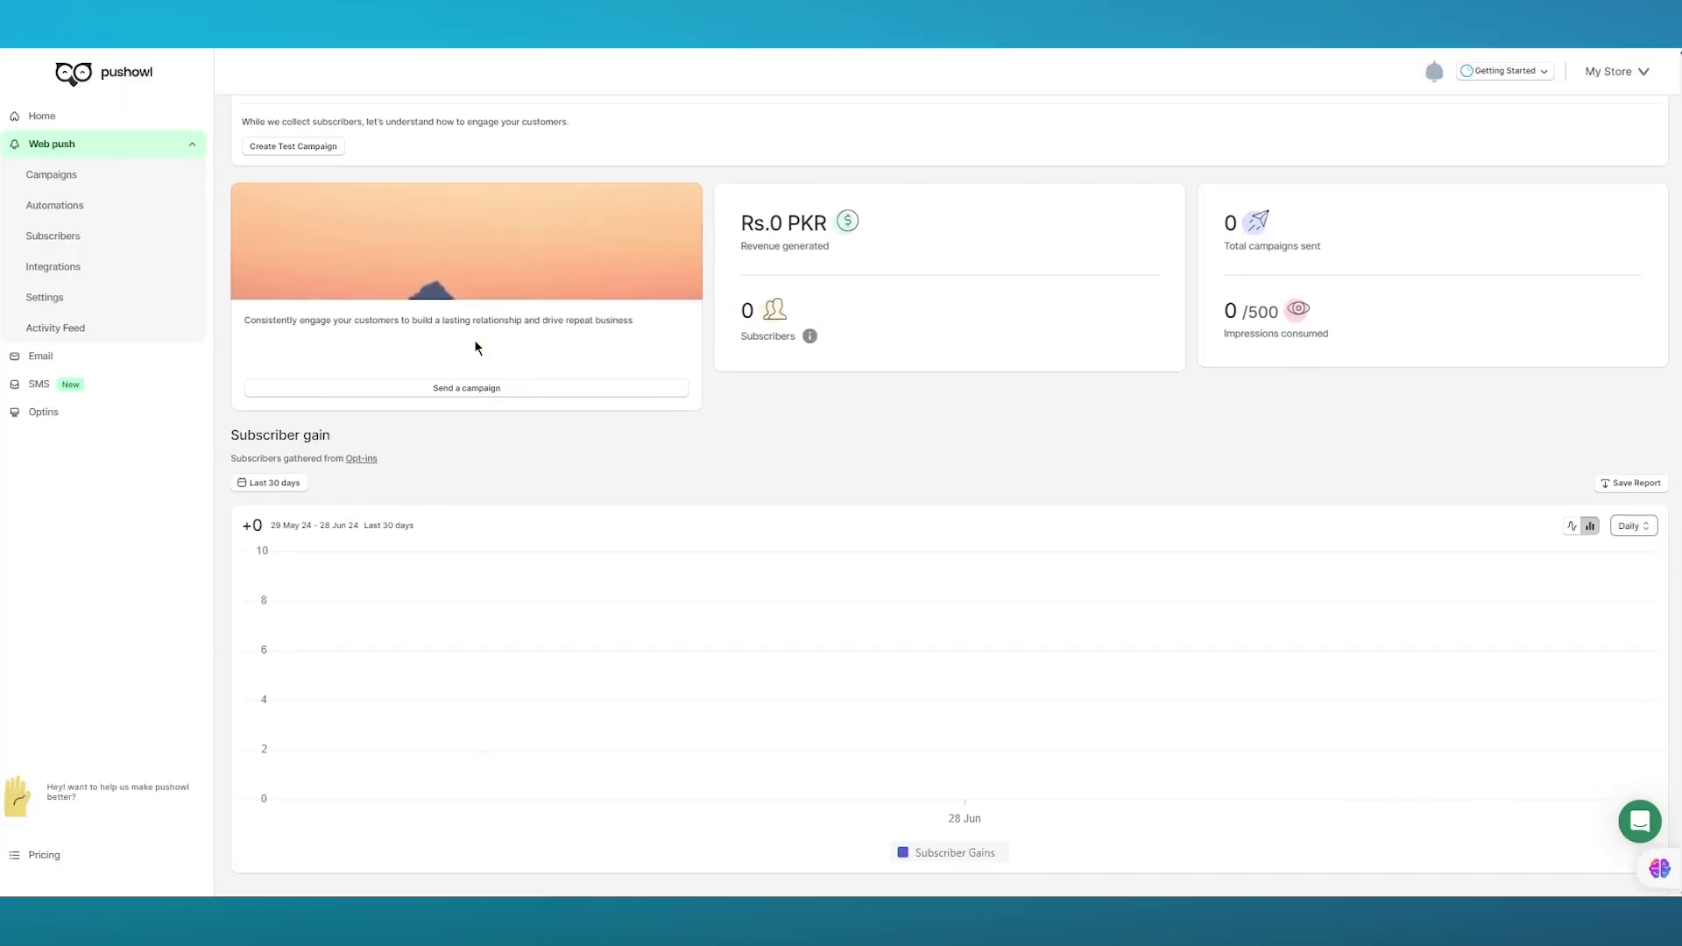
{"action": "scroll", "coordinate": [476, 345], "scroll_direction": "up", "scroll_amount": 2}
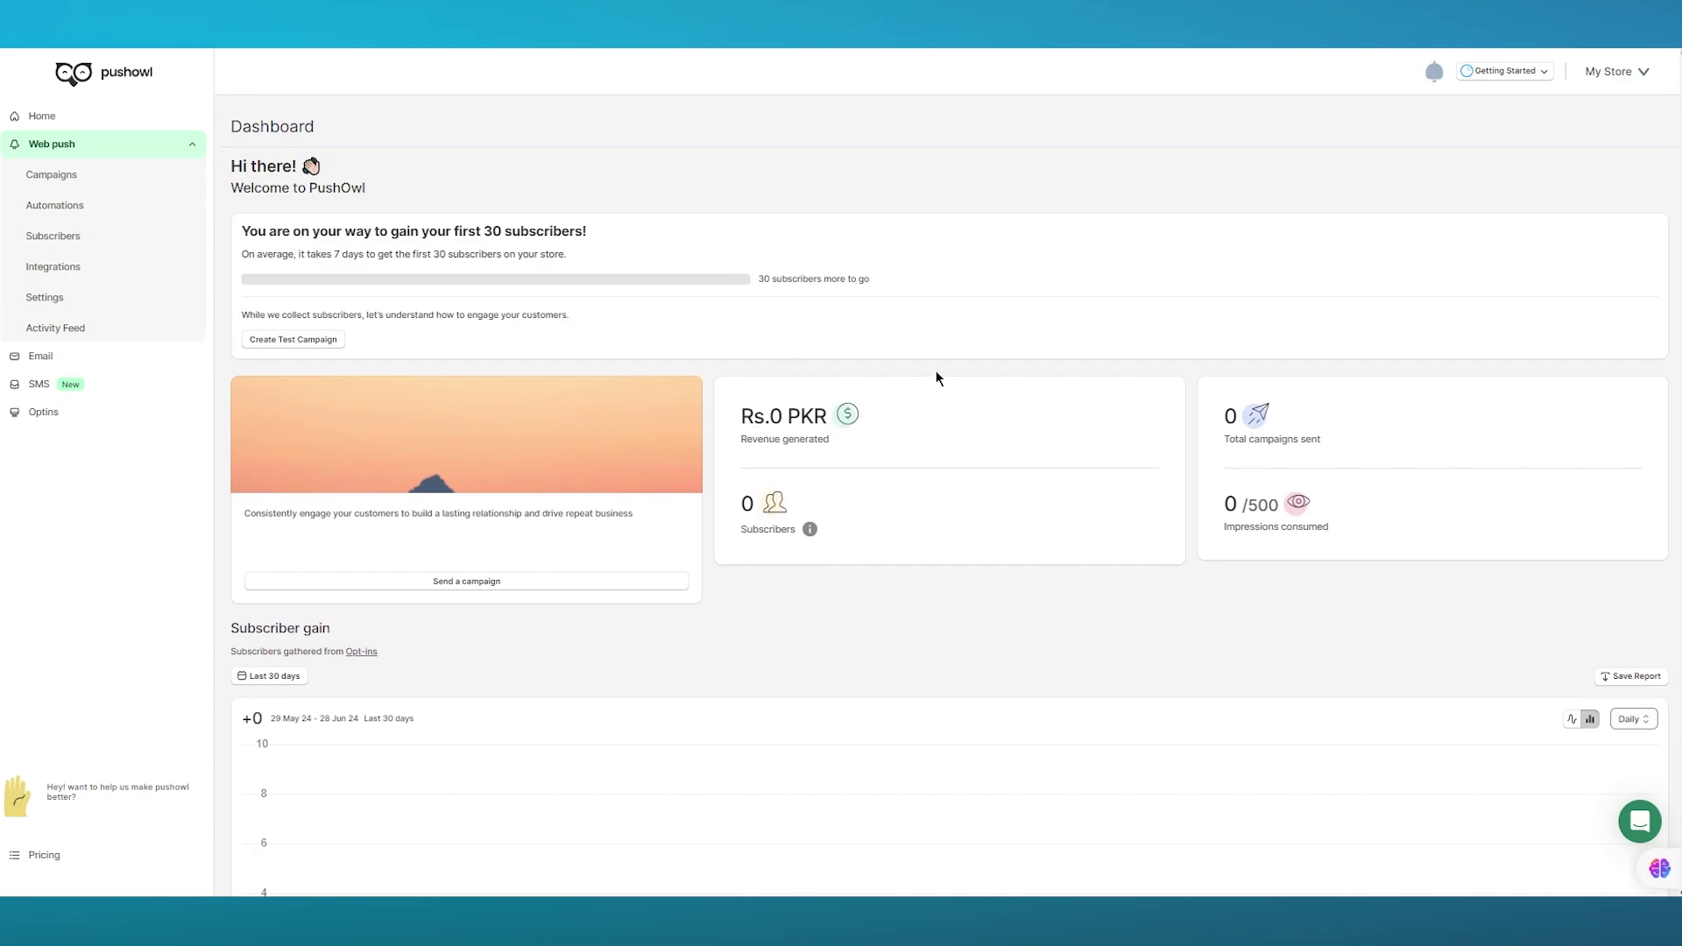
{"action": "scroll", "coordinate": [1274, 484], "scroll_direction": "down", "scroll_amount": 2}
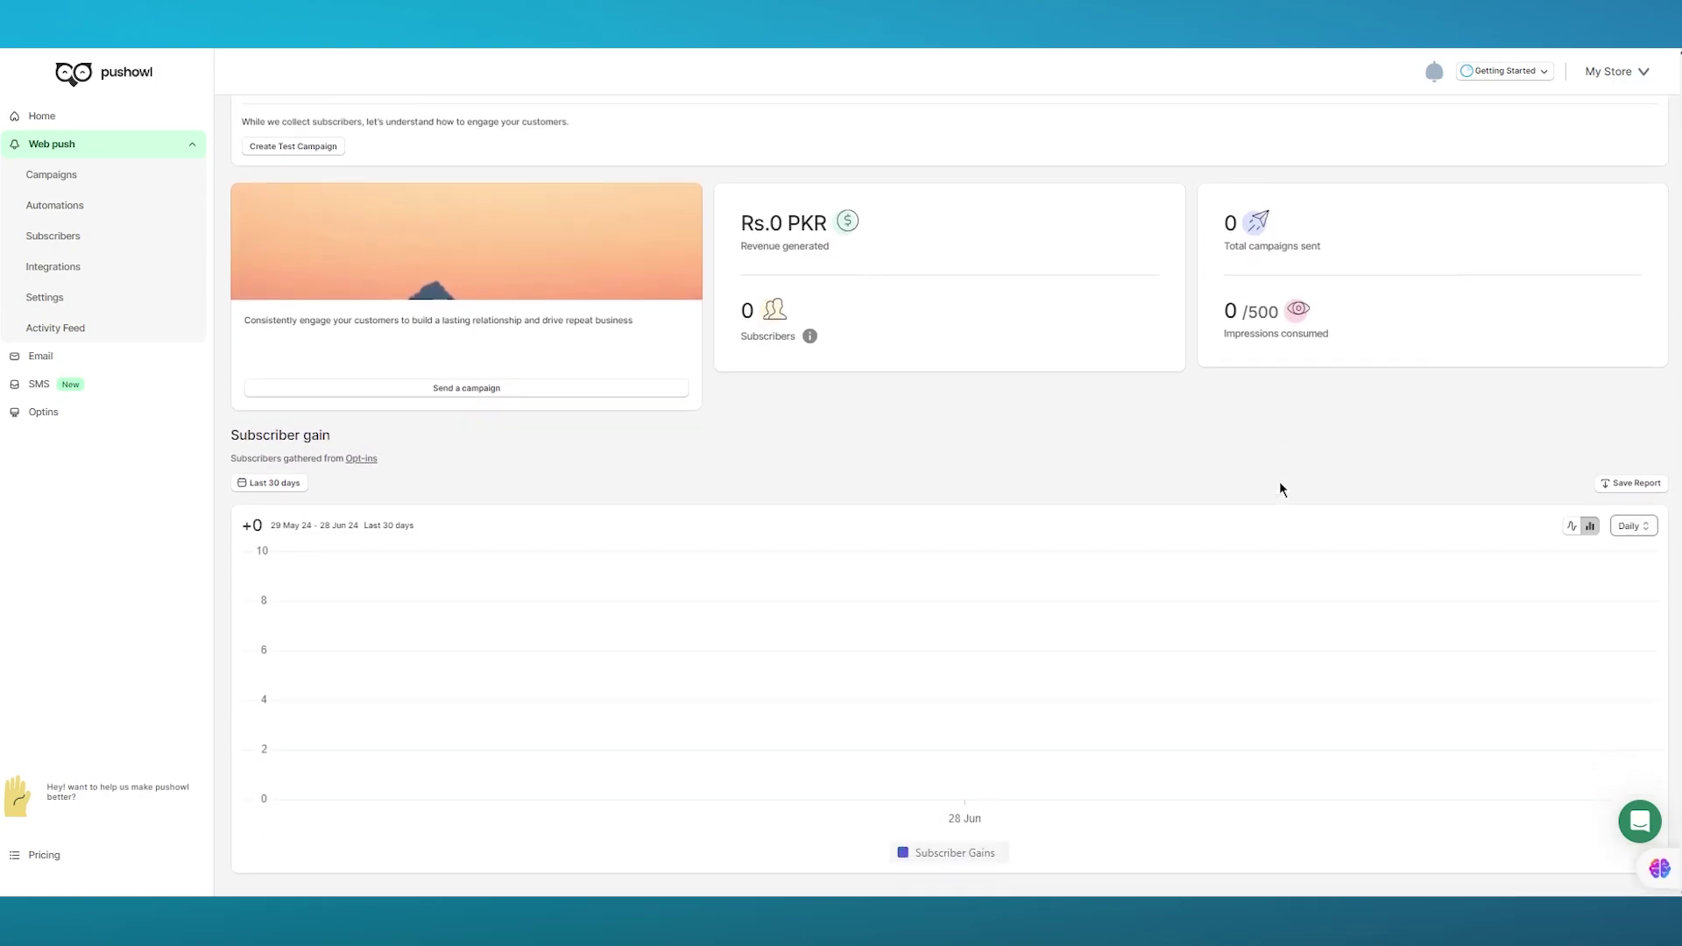
{"action": "scroll", "coordinate": [683, 431], "scroll_direction": "up", "scroll_amount": 2}
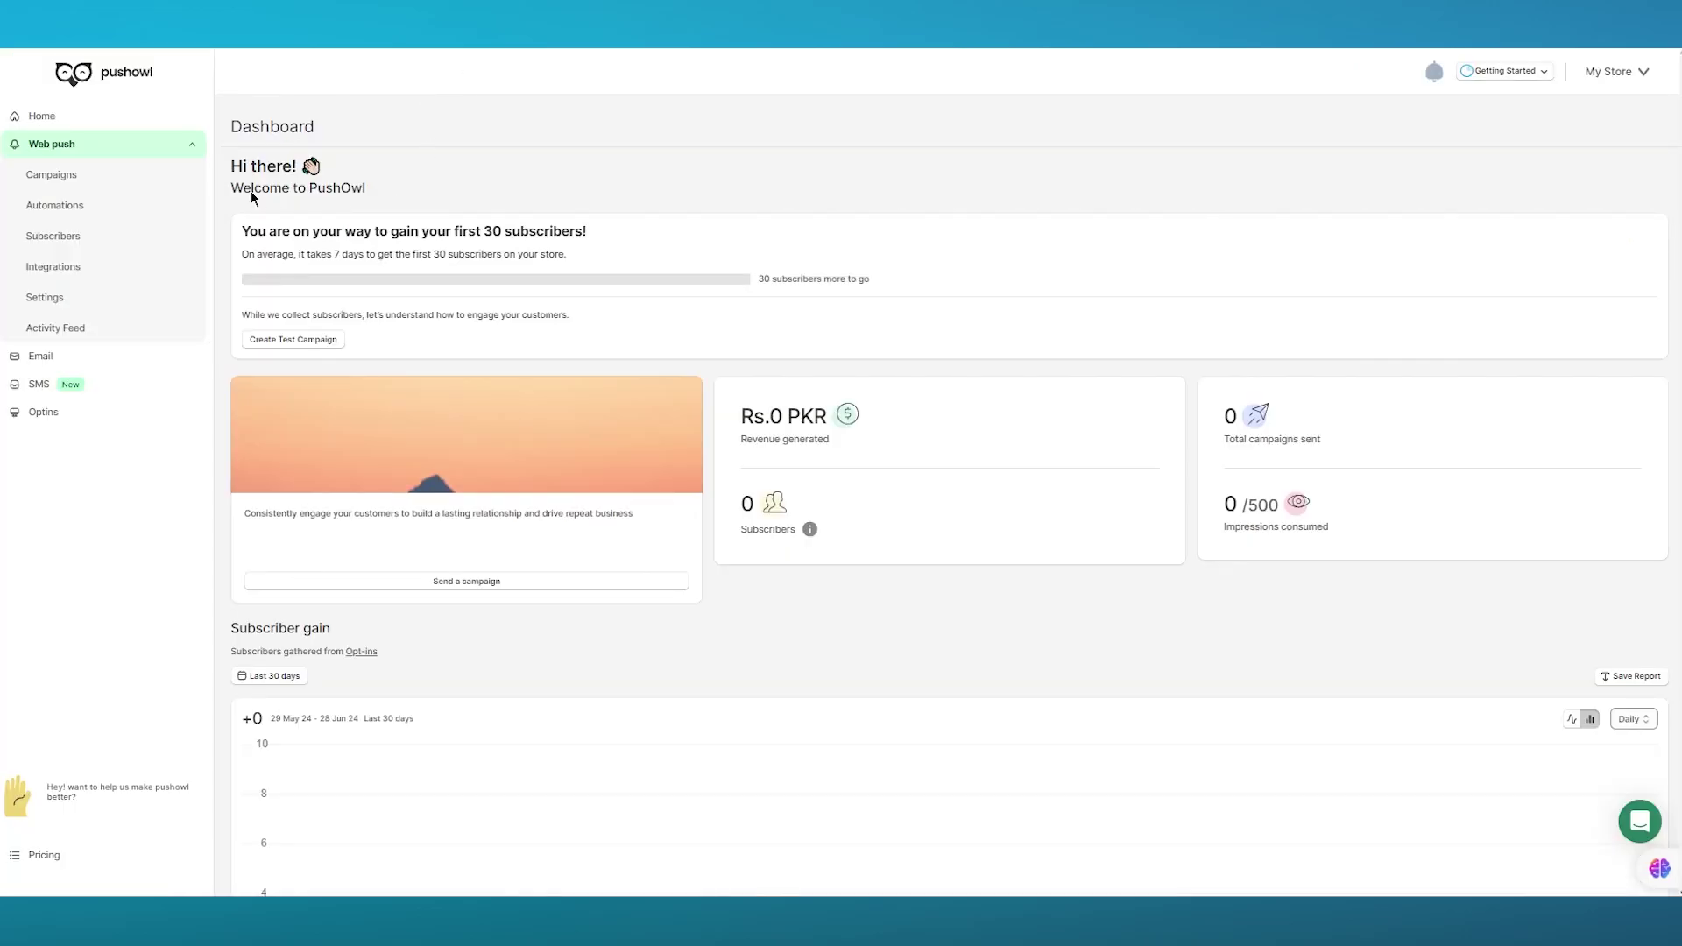
Step: From Campaigns, create a new campaign and expand its All Subscribers segment dropdown
{"action": "left_click", "coordinate": [108, 176]}
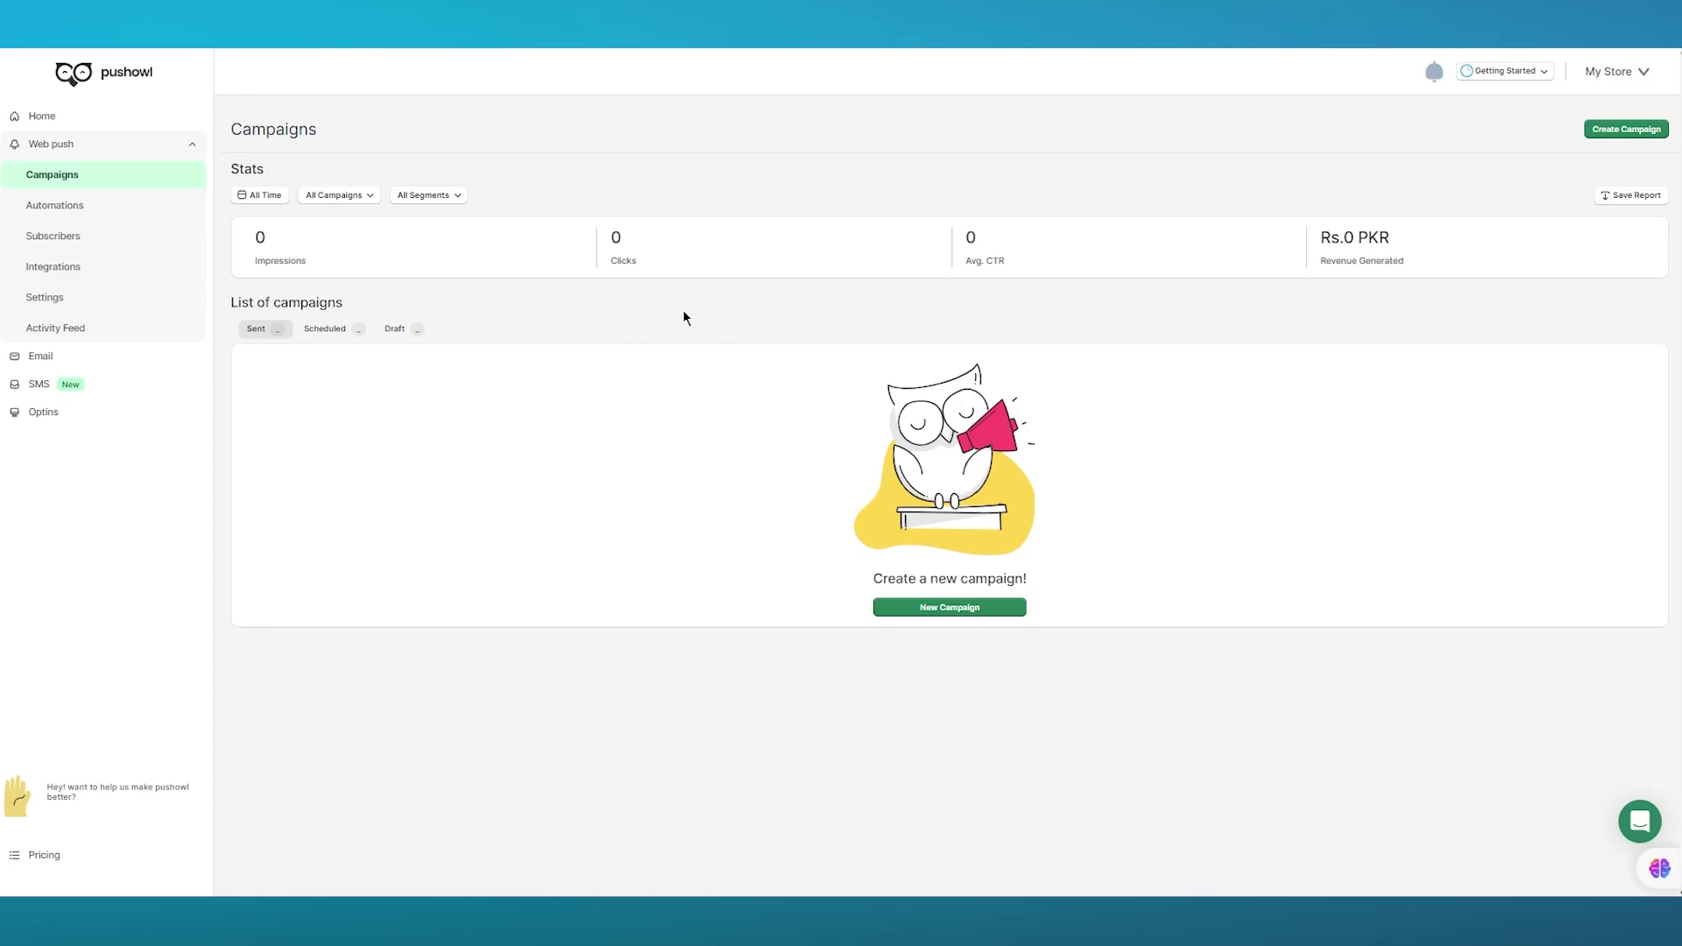
{"action": "left_click", "coordinate": [1625, 130]}
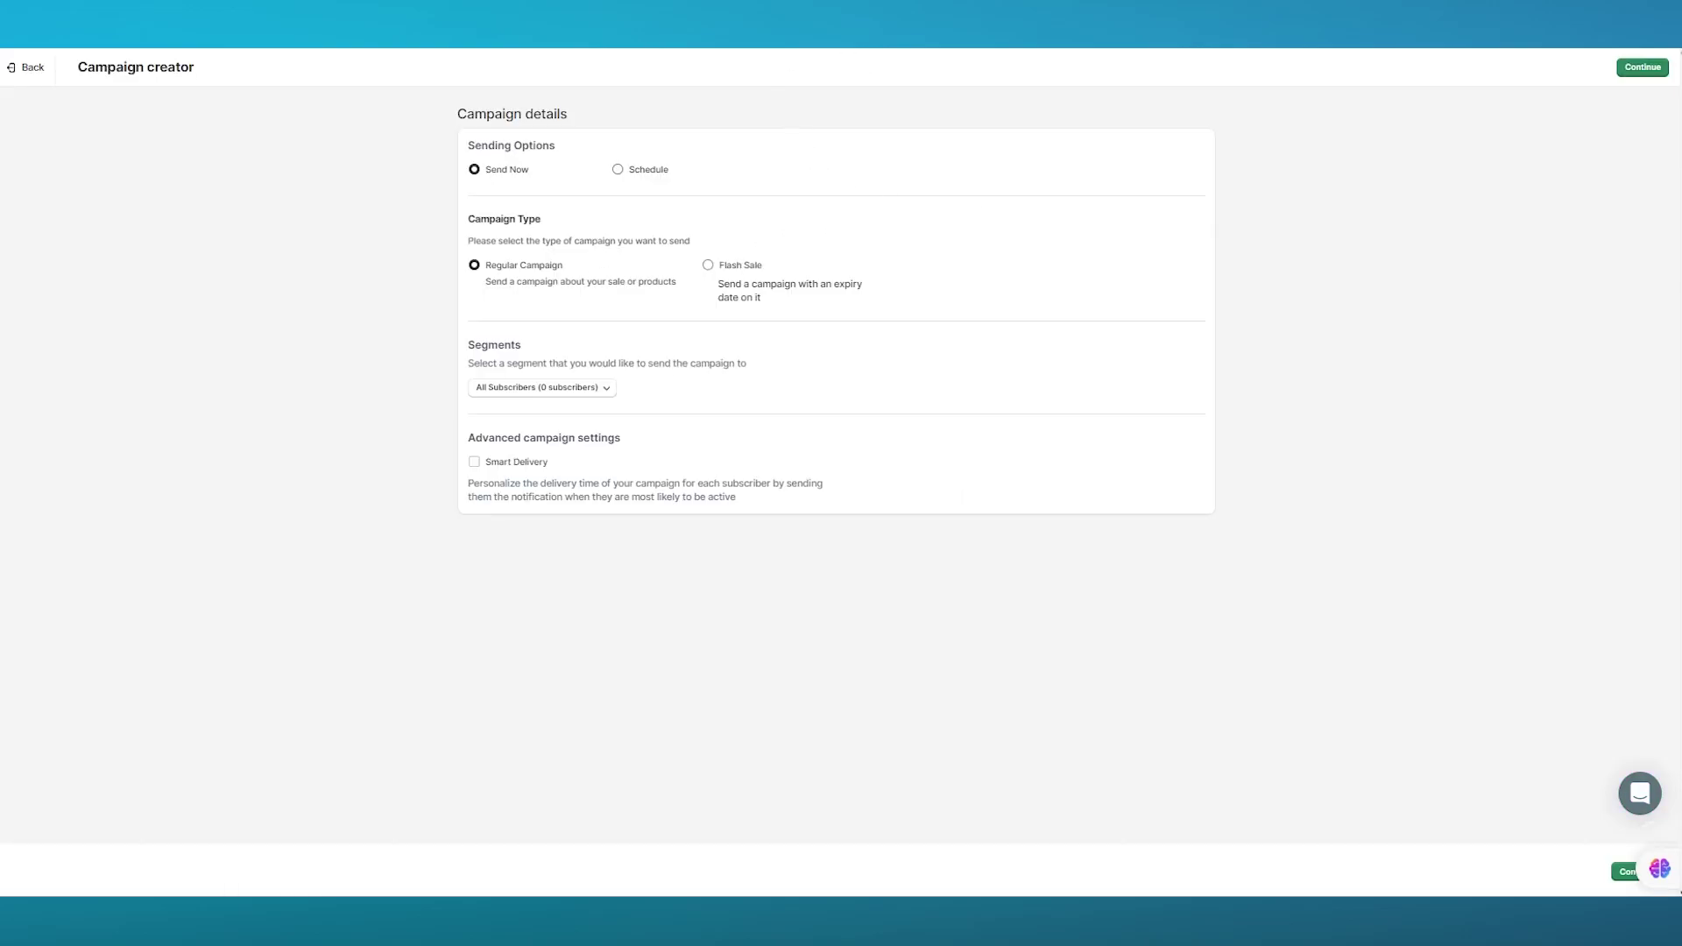
{"action": "left_click_drag", "start_coordinate": [459, 114], "coordinate": [743, 110]}
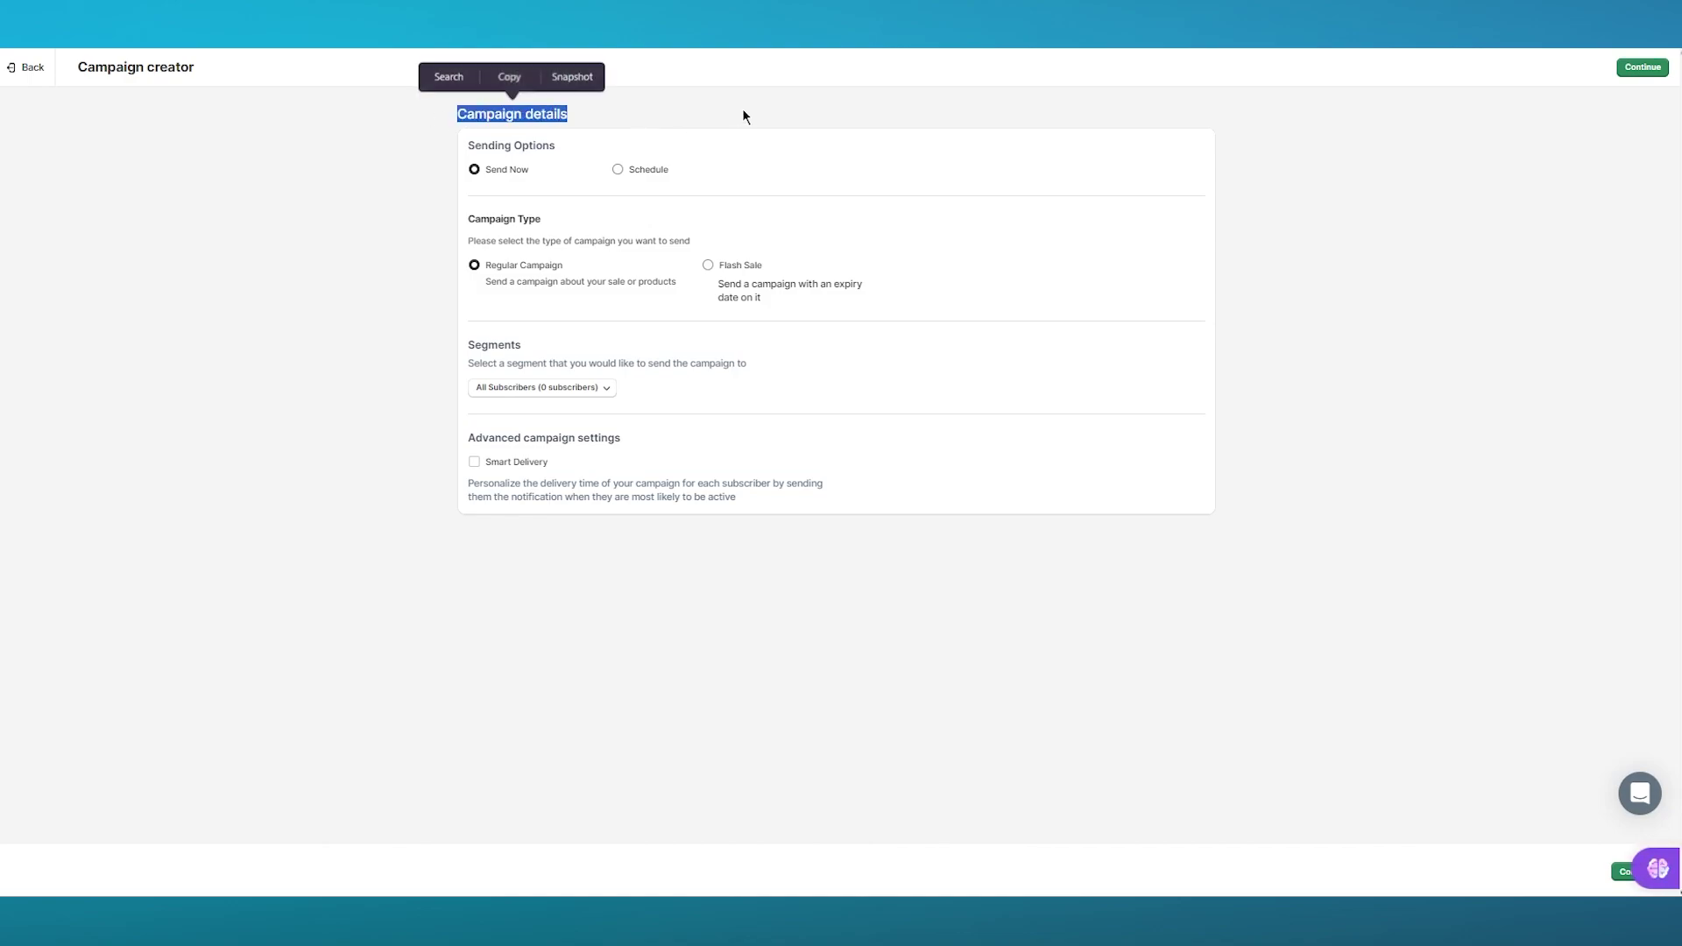
{"action": "left_click", "coordinate": [743, 110]}
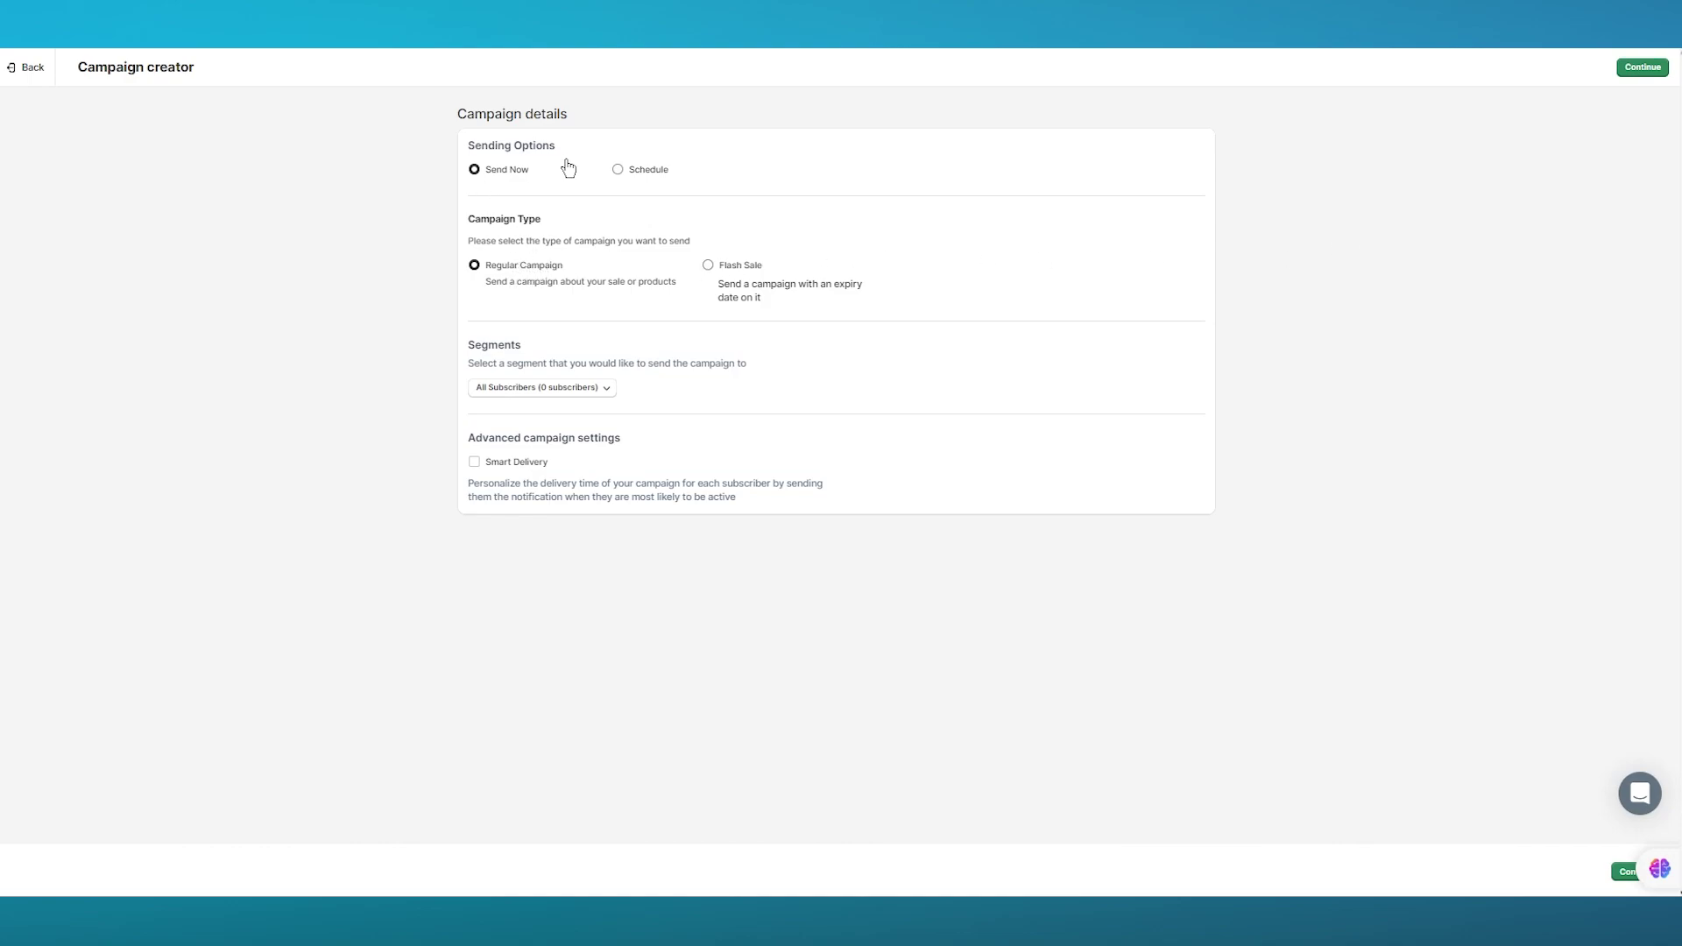
{"action": "left_click", "coordinate": [571, 391]}
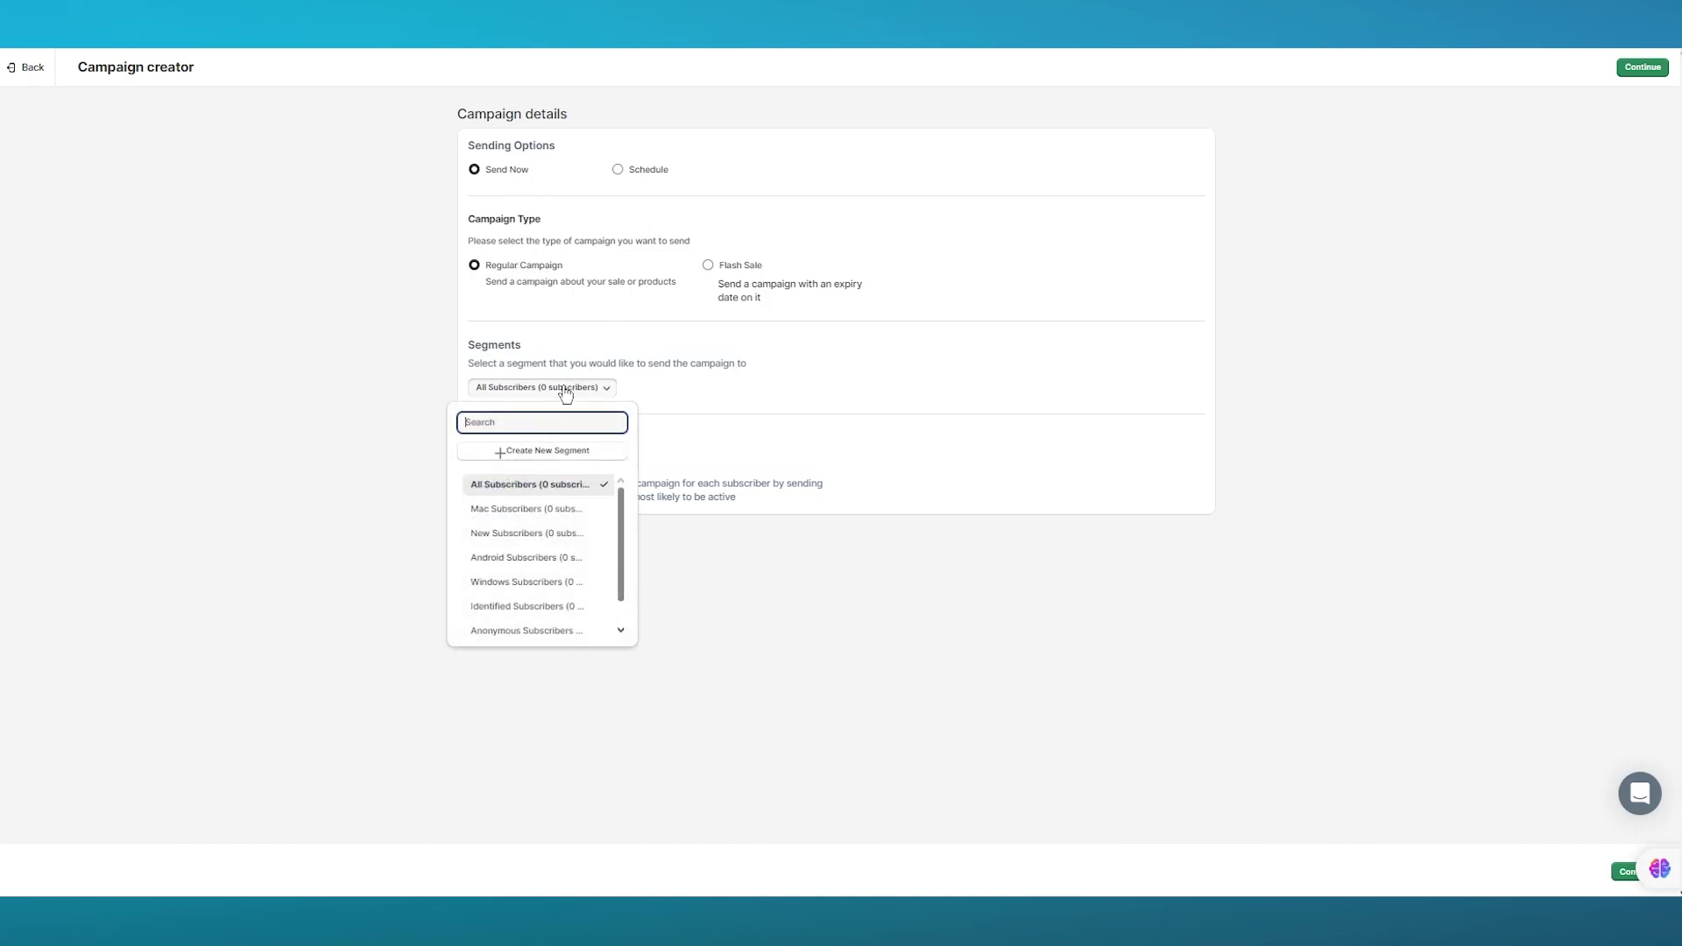
{"action": "scroll", "coordinate": [571, 517], "scroll_direction": "down", "scroll_amount": 1}
{"action": "scroll", "coordinate": [570, 515], "scroll_direction": "up", "scroll_amount": 1}
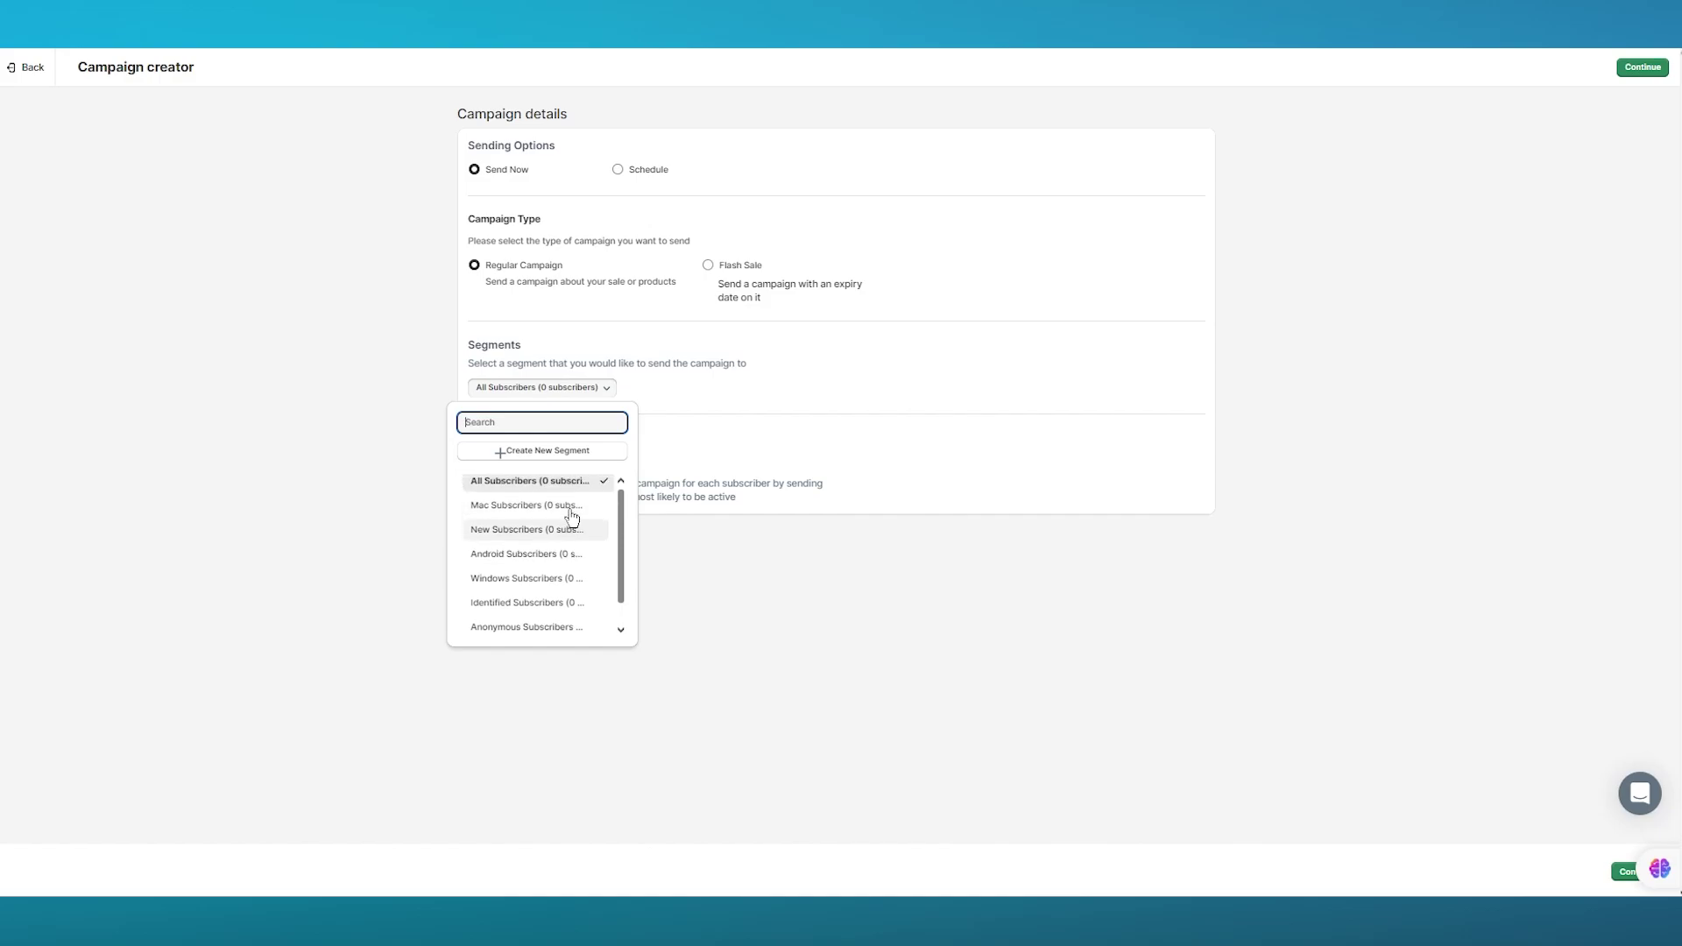
Step: Create a 'Winter Sale' segment with the Clicked condition, confirming despite zero subscribers
{"action": "left_click", "coordinate": [545, 450]}
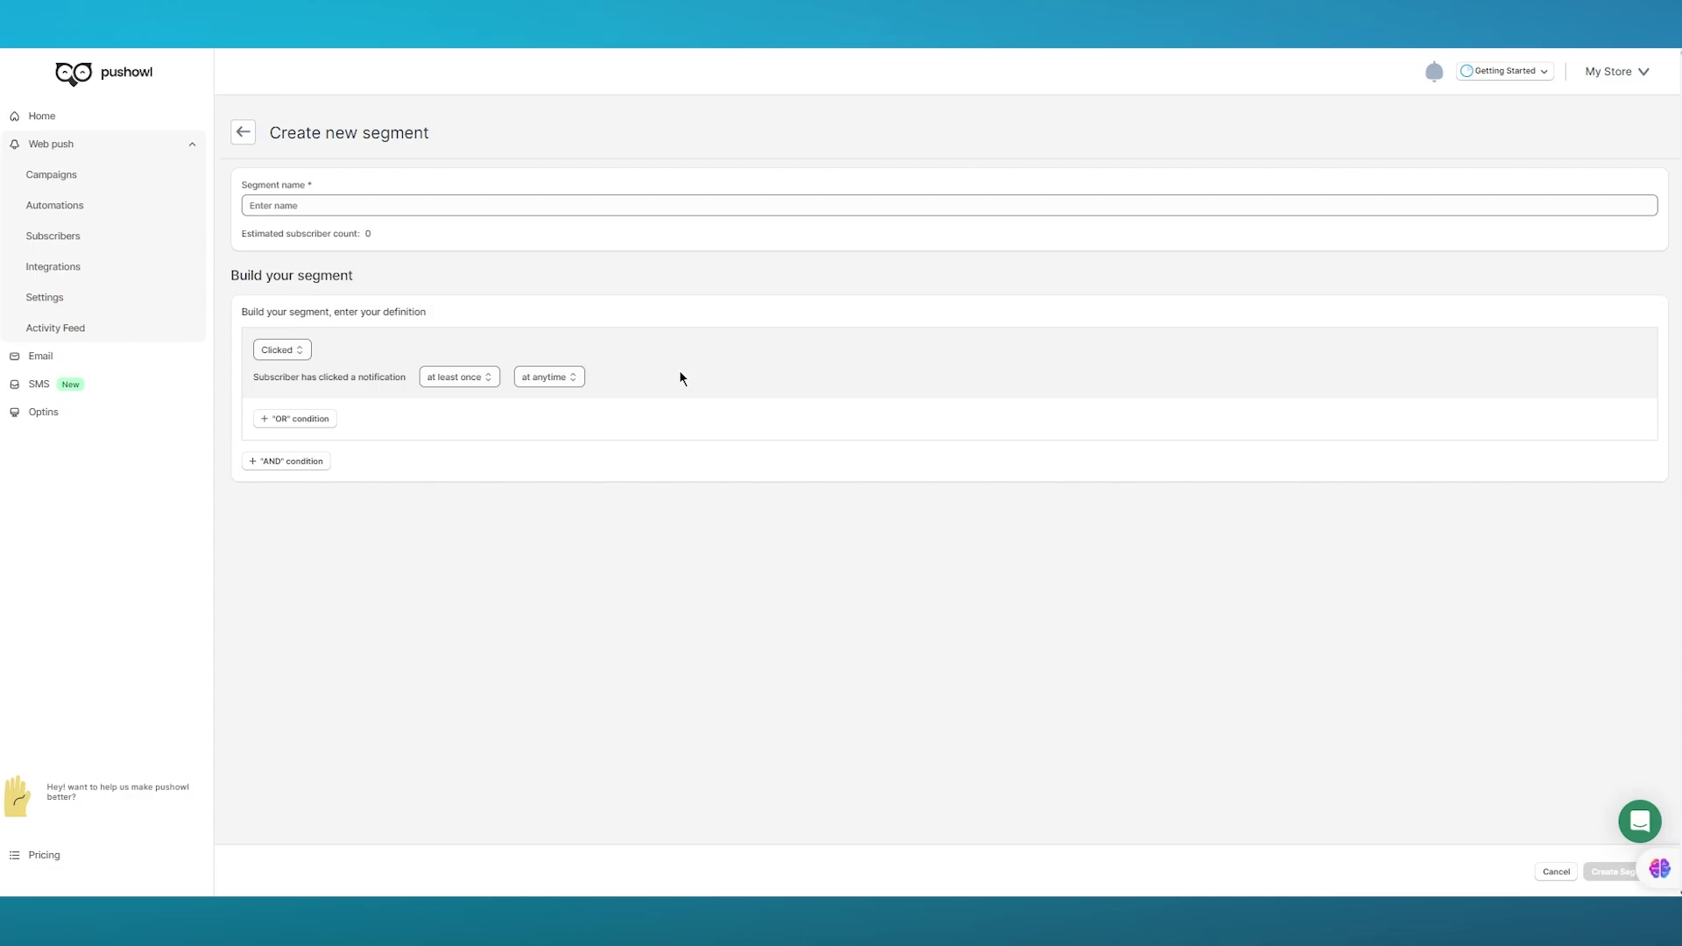
{"action": "left_click", "coordinate": [437, 205]}
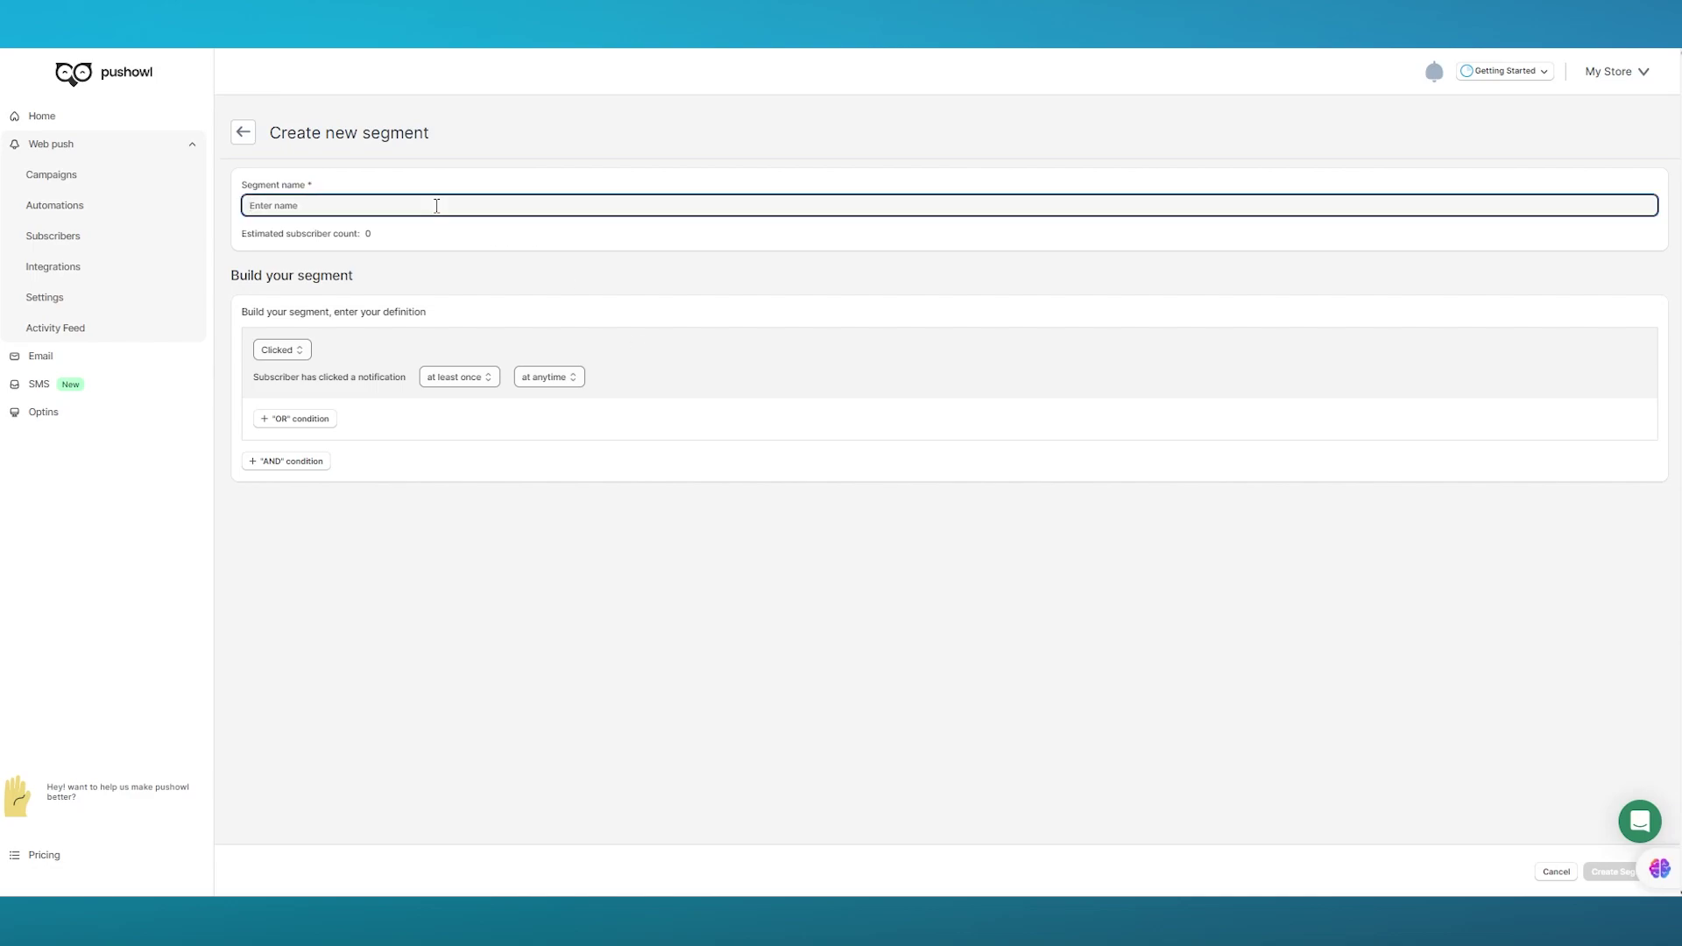
{"action": "type", "text": "Winter Sale"}
{"action": "left_click", "coordinate": [299, 353]}
{"action": "left_click", "coordinate": [299, 355]}
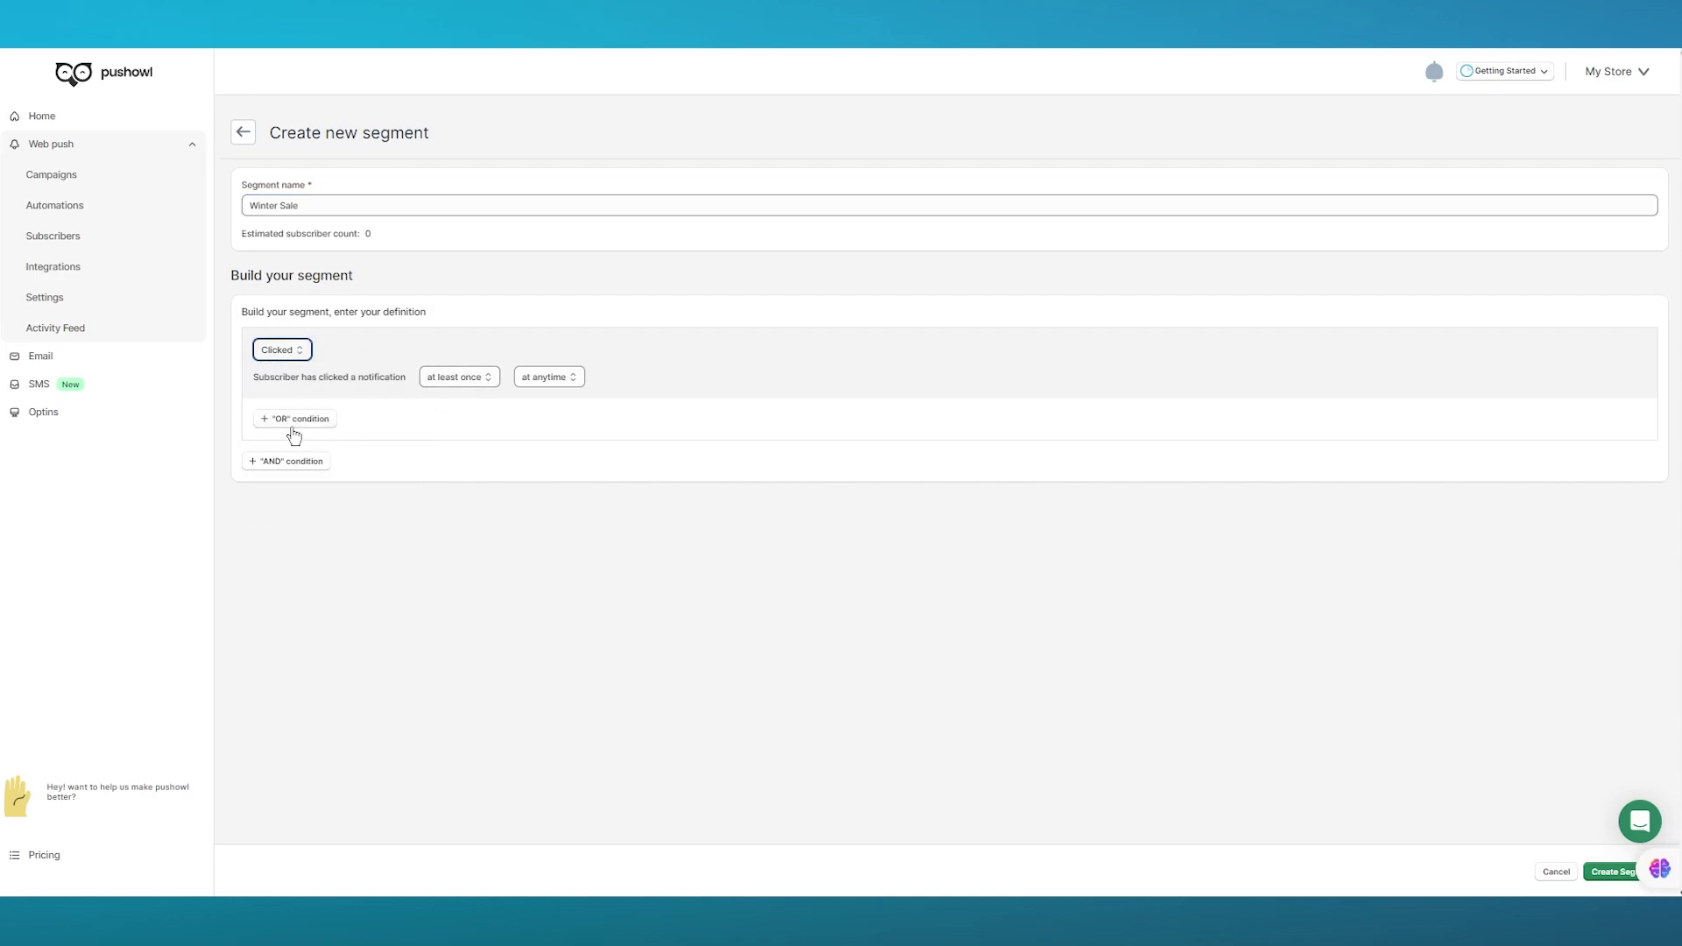
{"action": "left_click", "coordinate": [1597, 872]}
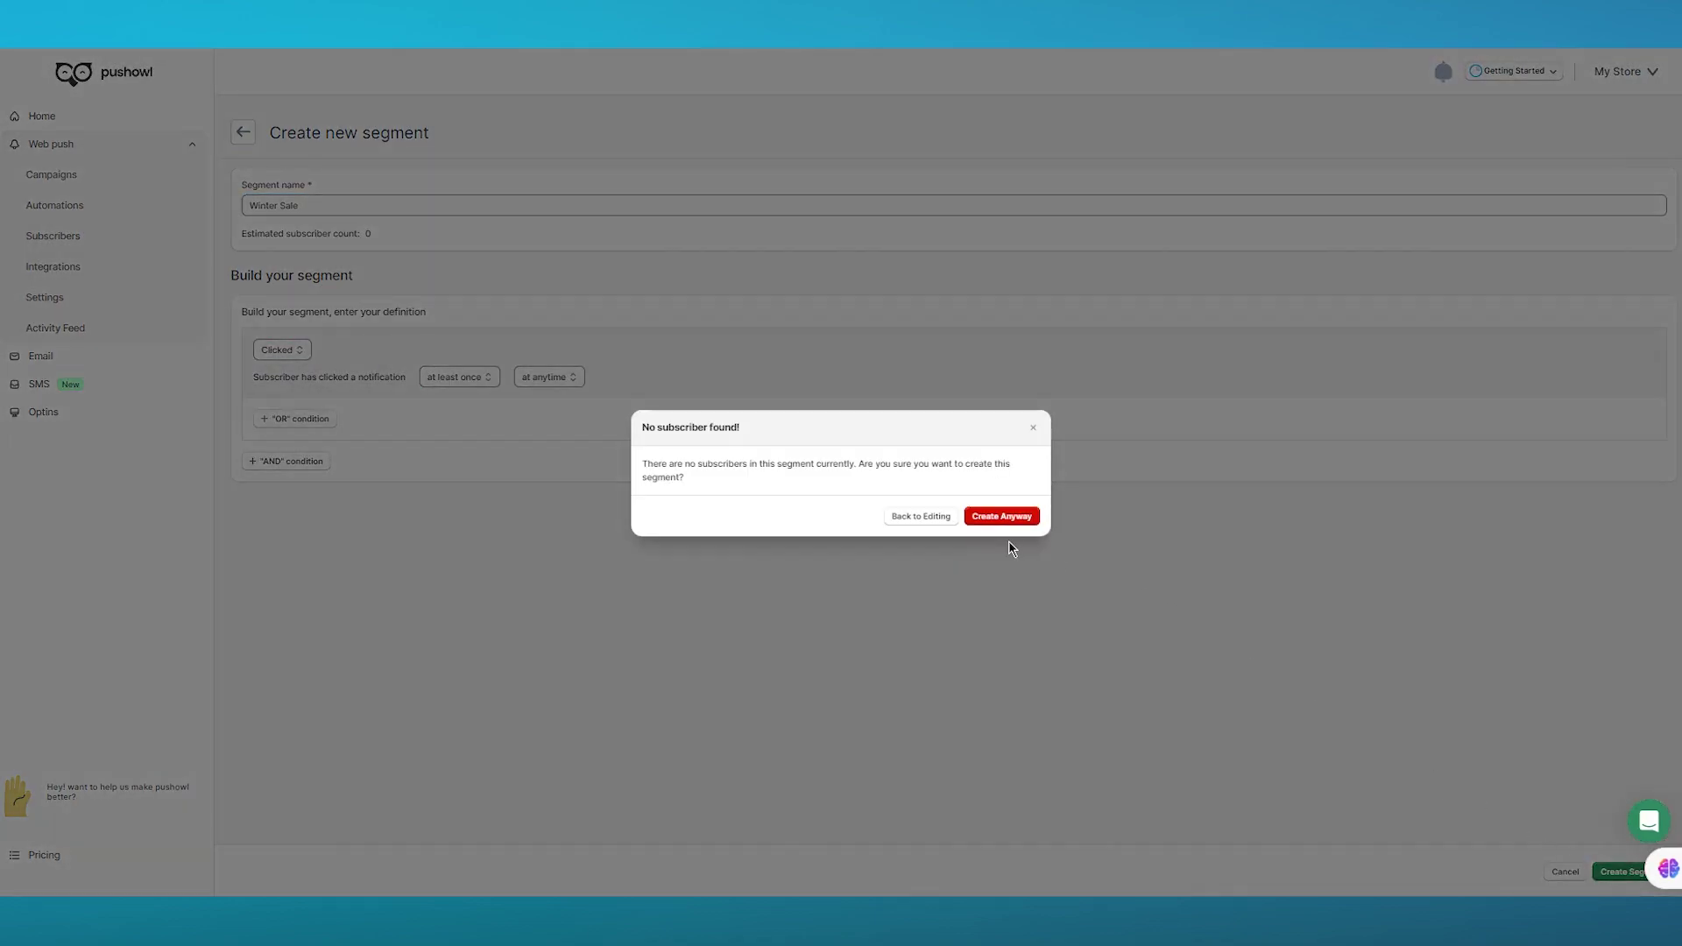
{"action": "left_click", "coordinate": [989, 518]}
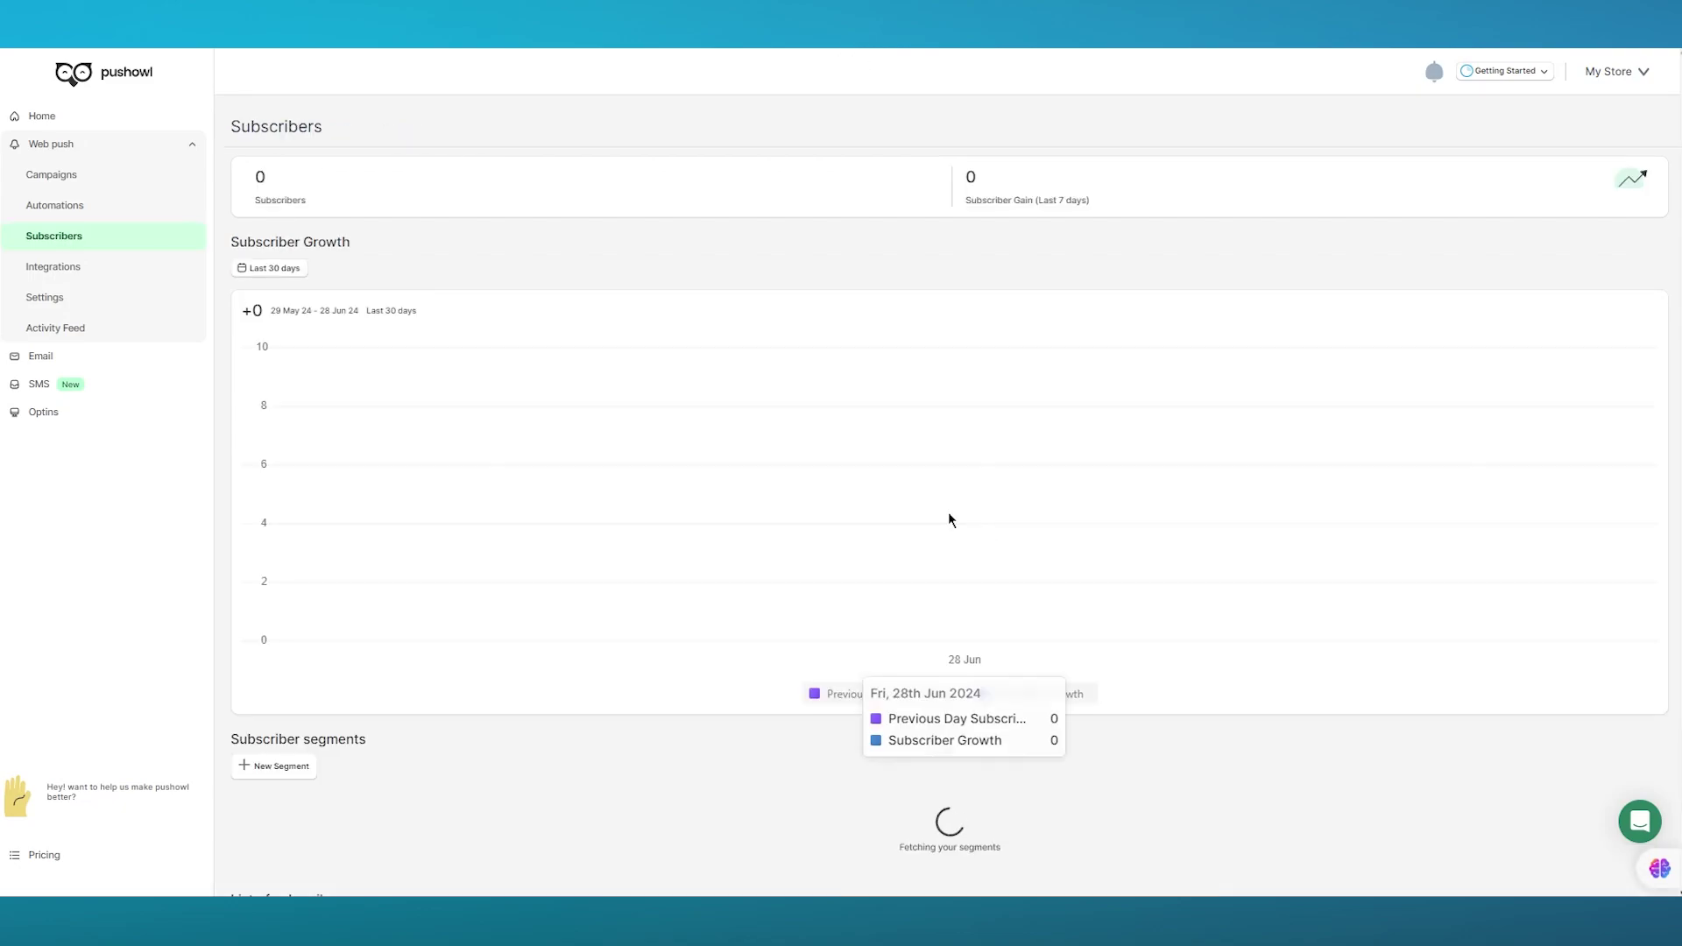
{"action": "scroll", "coordinate": [886, 525], "scroll_direction": "down", "scroll_amount": 5}
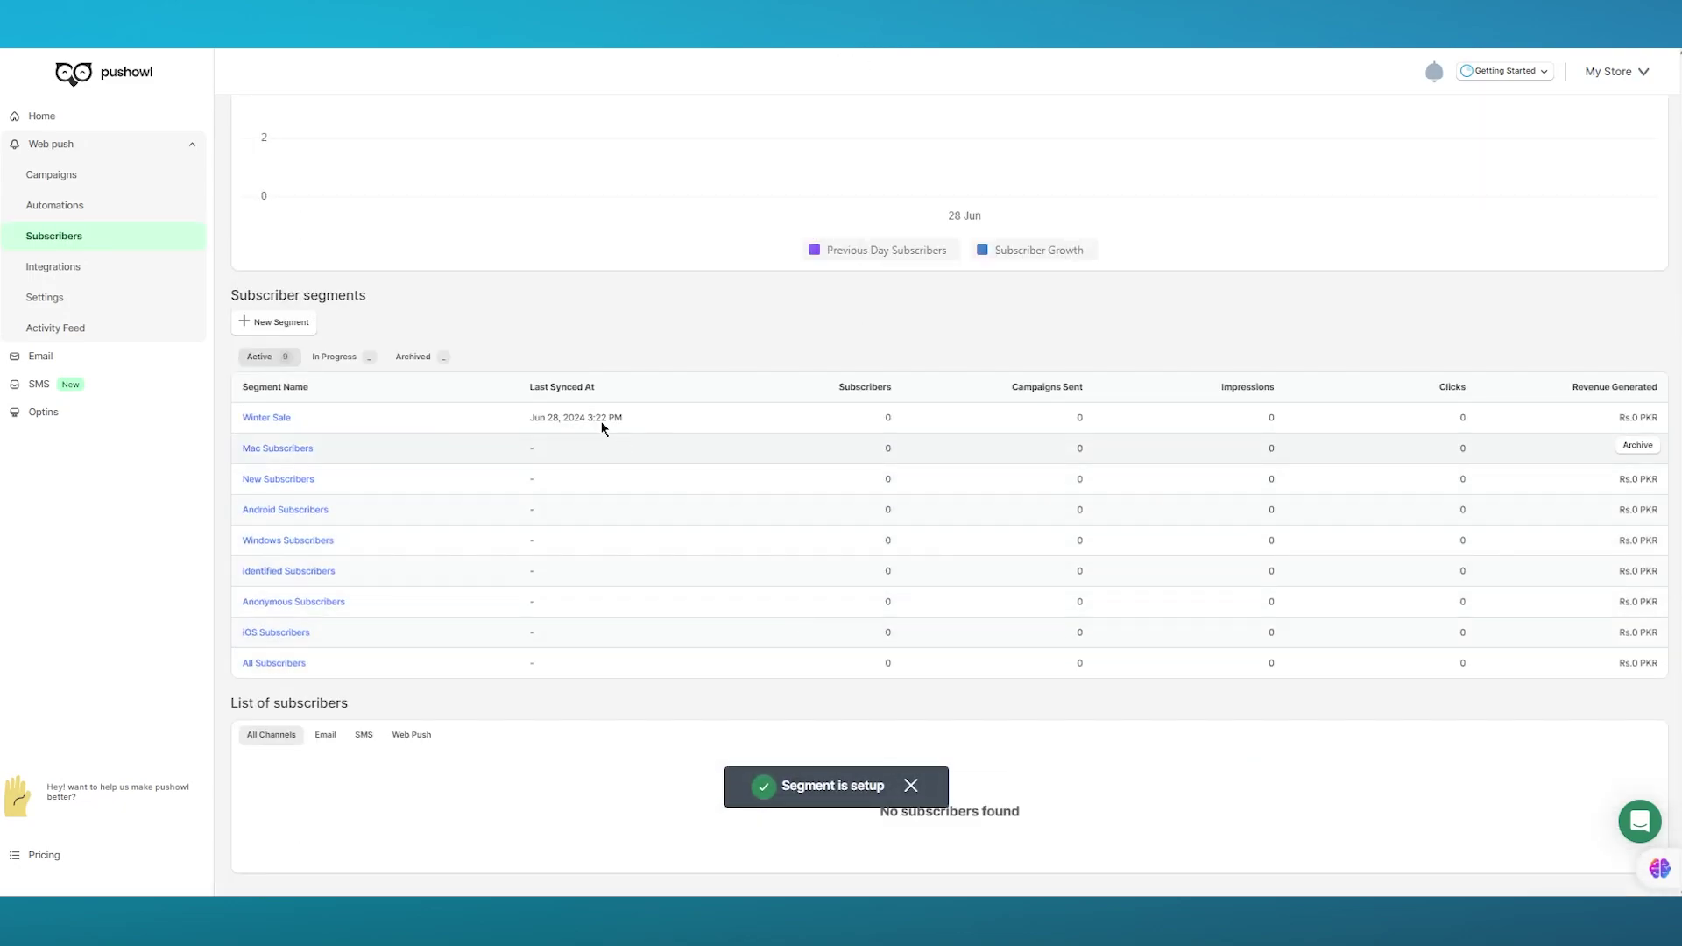
{"action": "scroll", "coordinate": [633, 330], "scroll_direction": "up", "scroll_amount": 5}
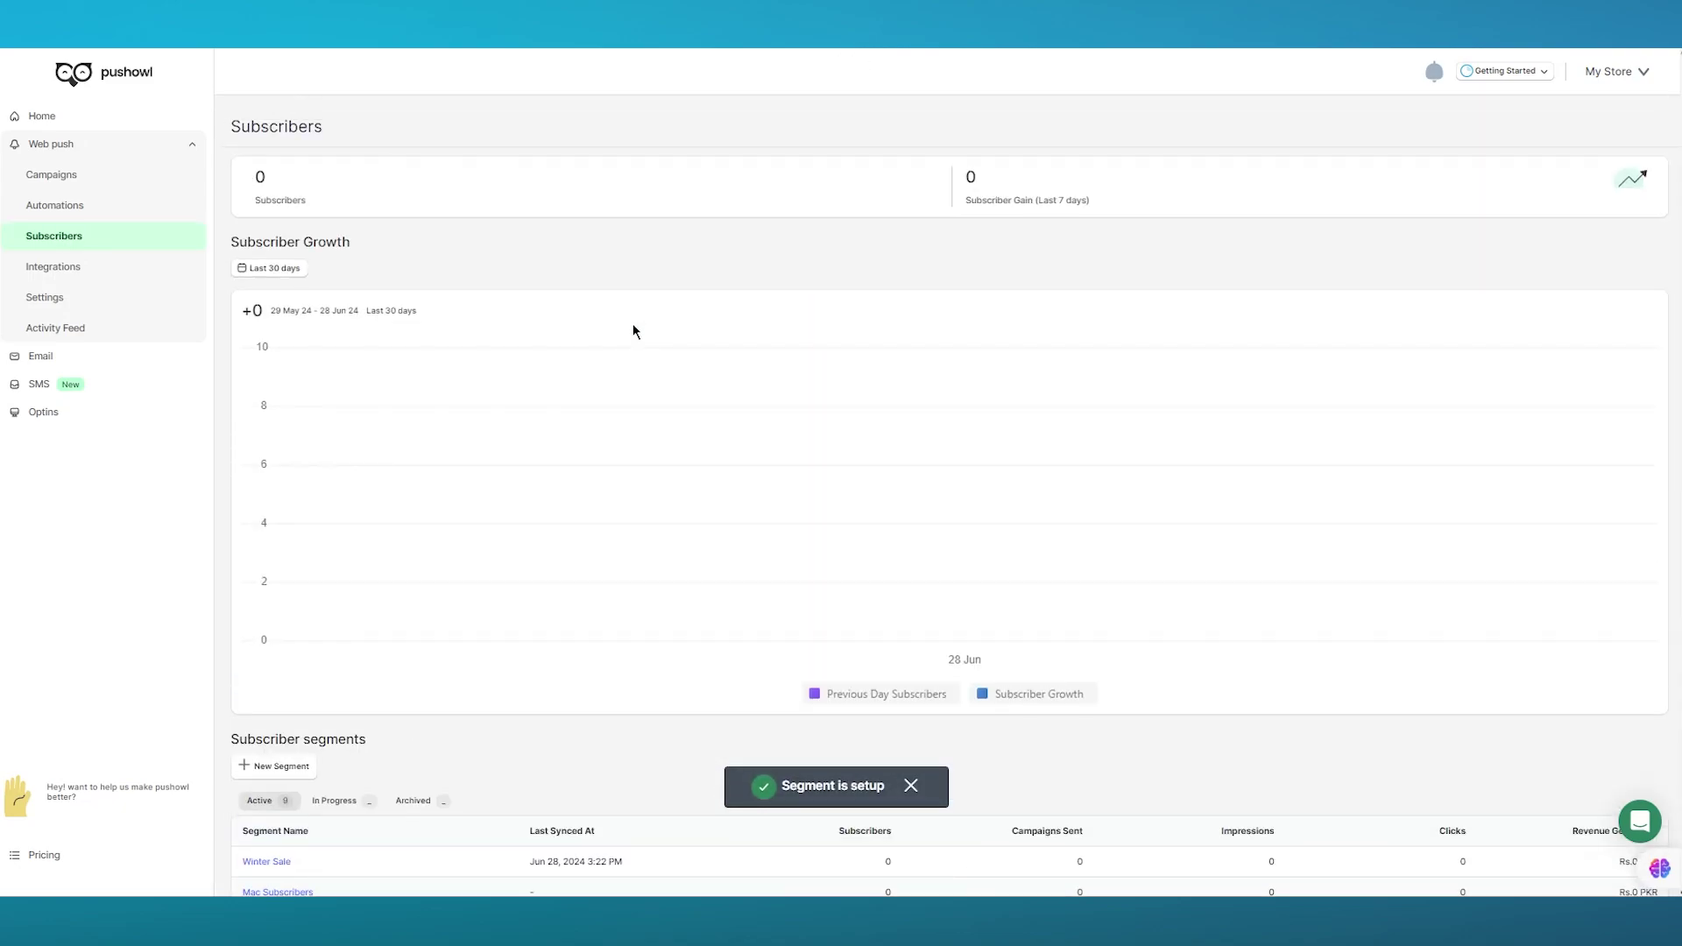
{"action": "scroll", "coordinate": [570, 305], "scroll_direction": "down", "scroll_amount": 4}
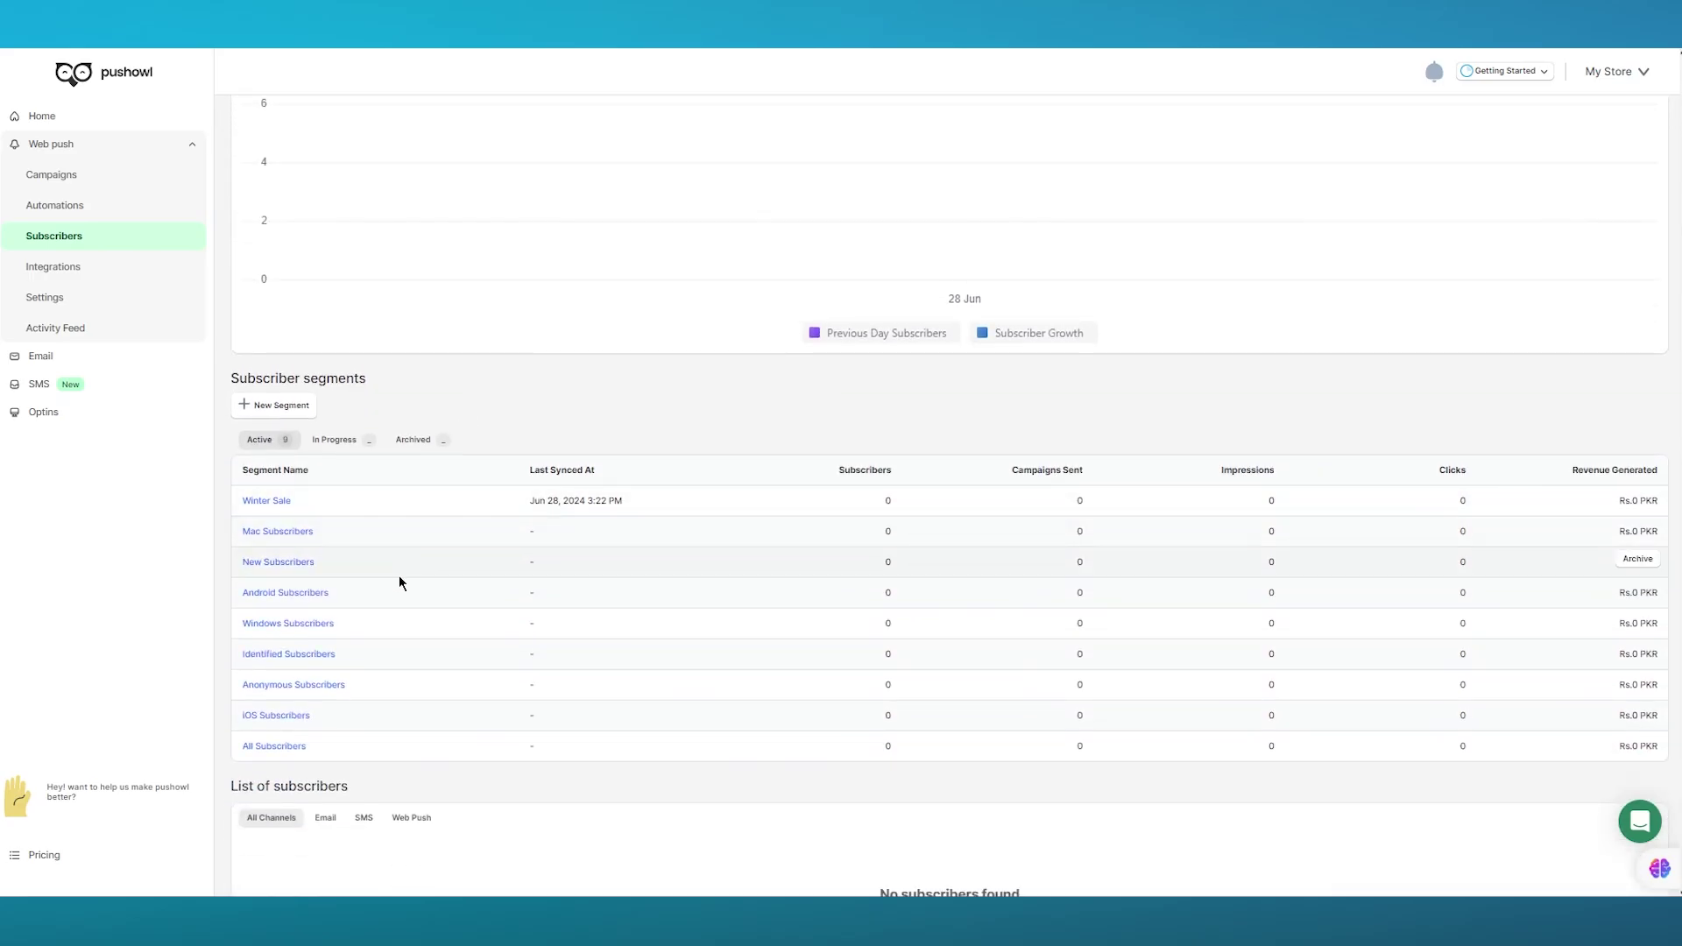
{"action": "scroll", "coordinate": [500, 407], "scroll_direction": "up", "scroll_amount": 4}
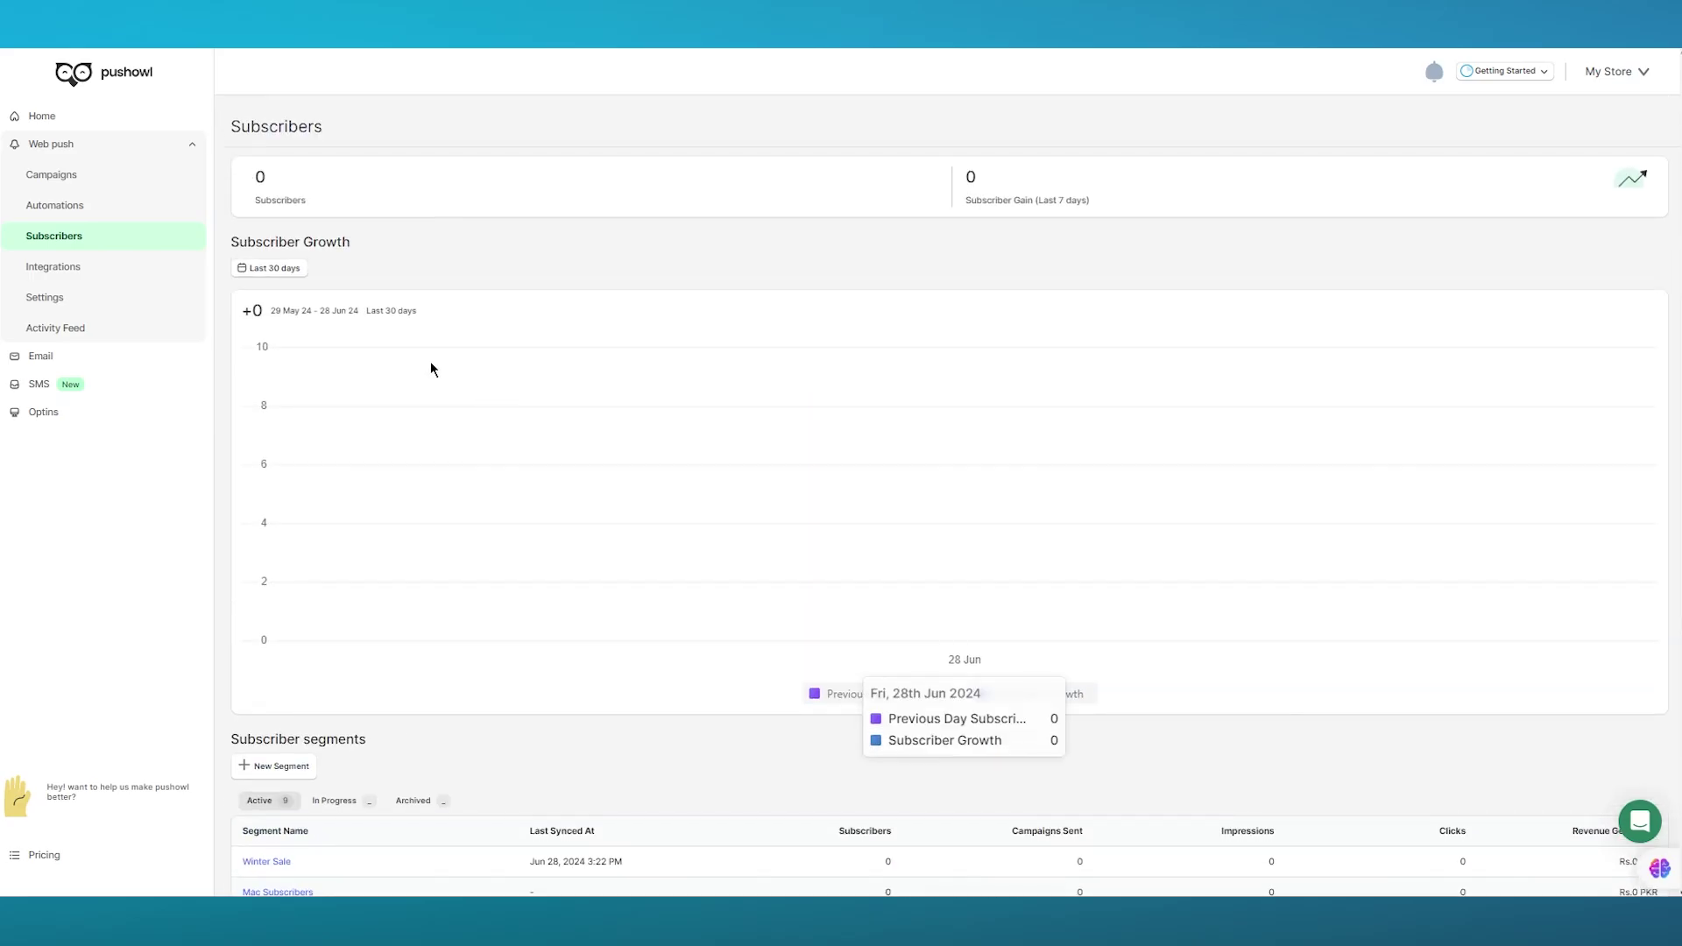
Step: From Campaigns, create a new campaign aimed at the Winter Sale segment and continue to content
{"action": "left_click", "coordinate": [98, 172]}
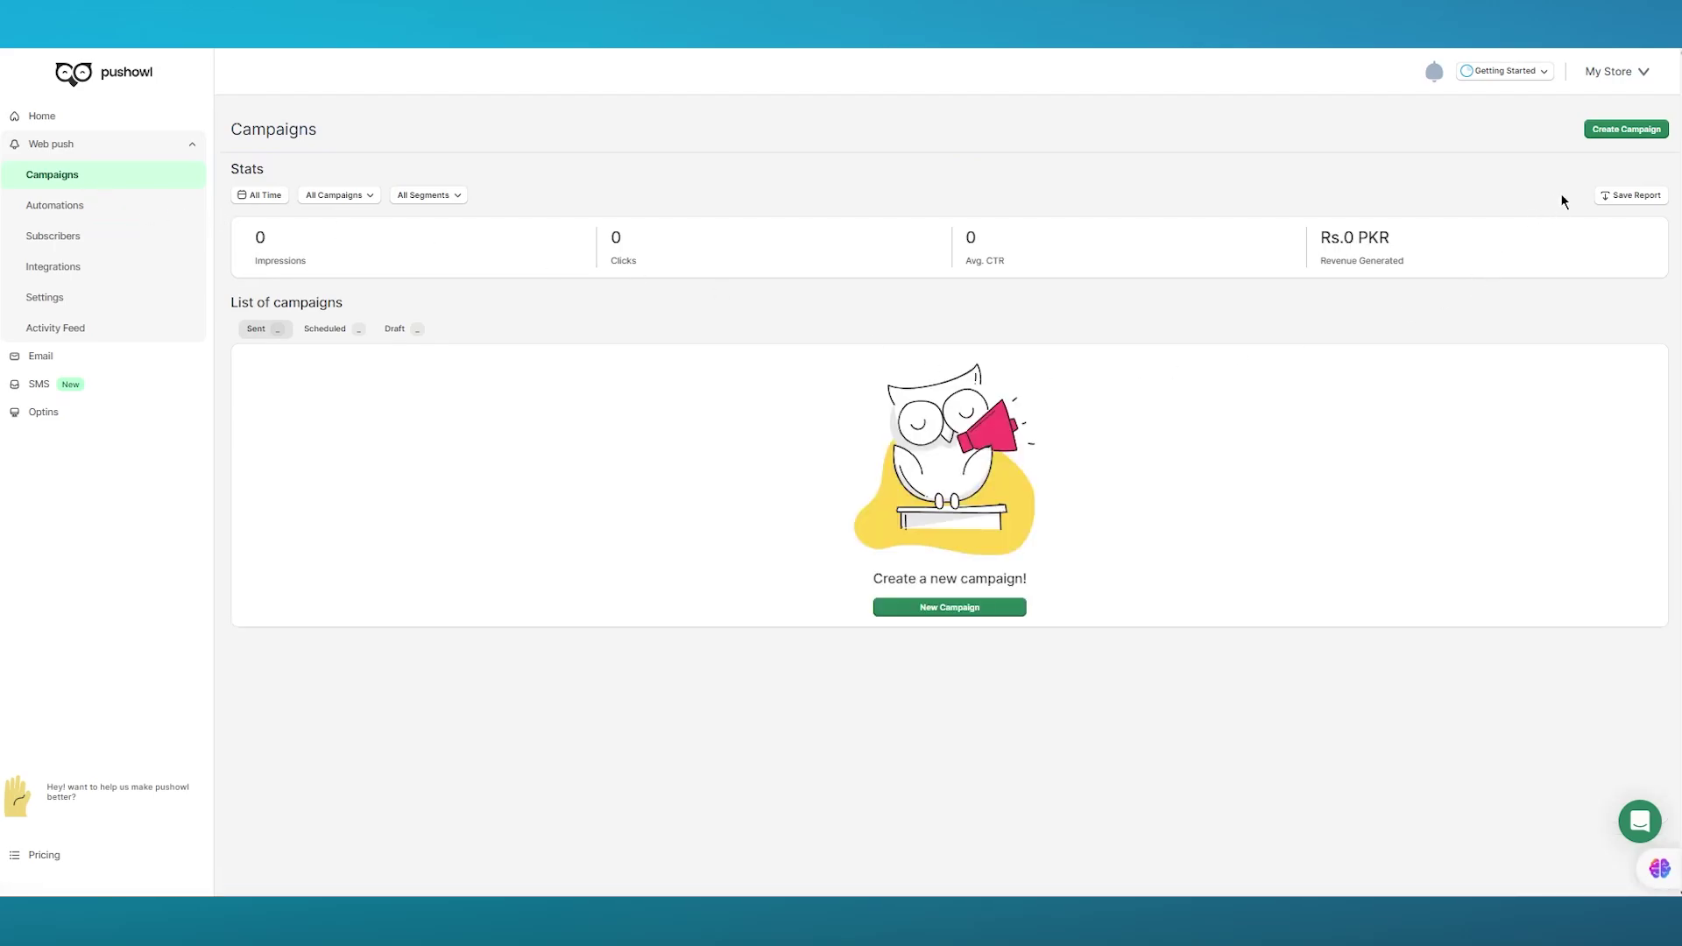
{"action": "left_click", "coordinate": [1610, 133]}
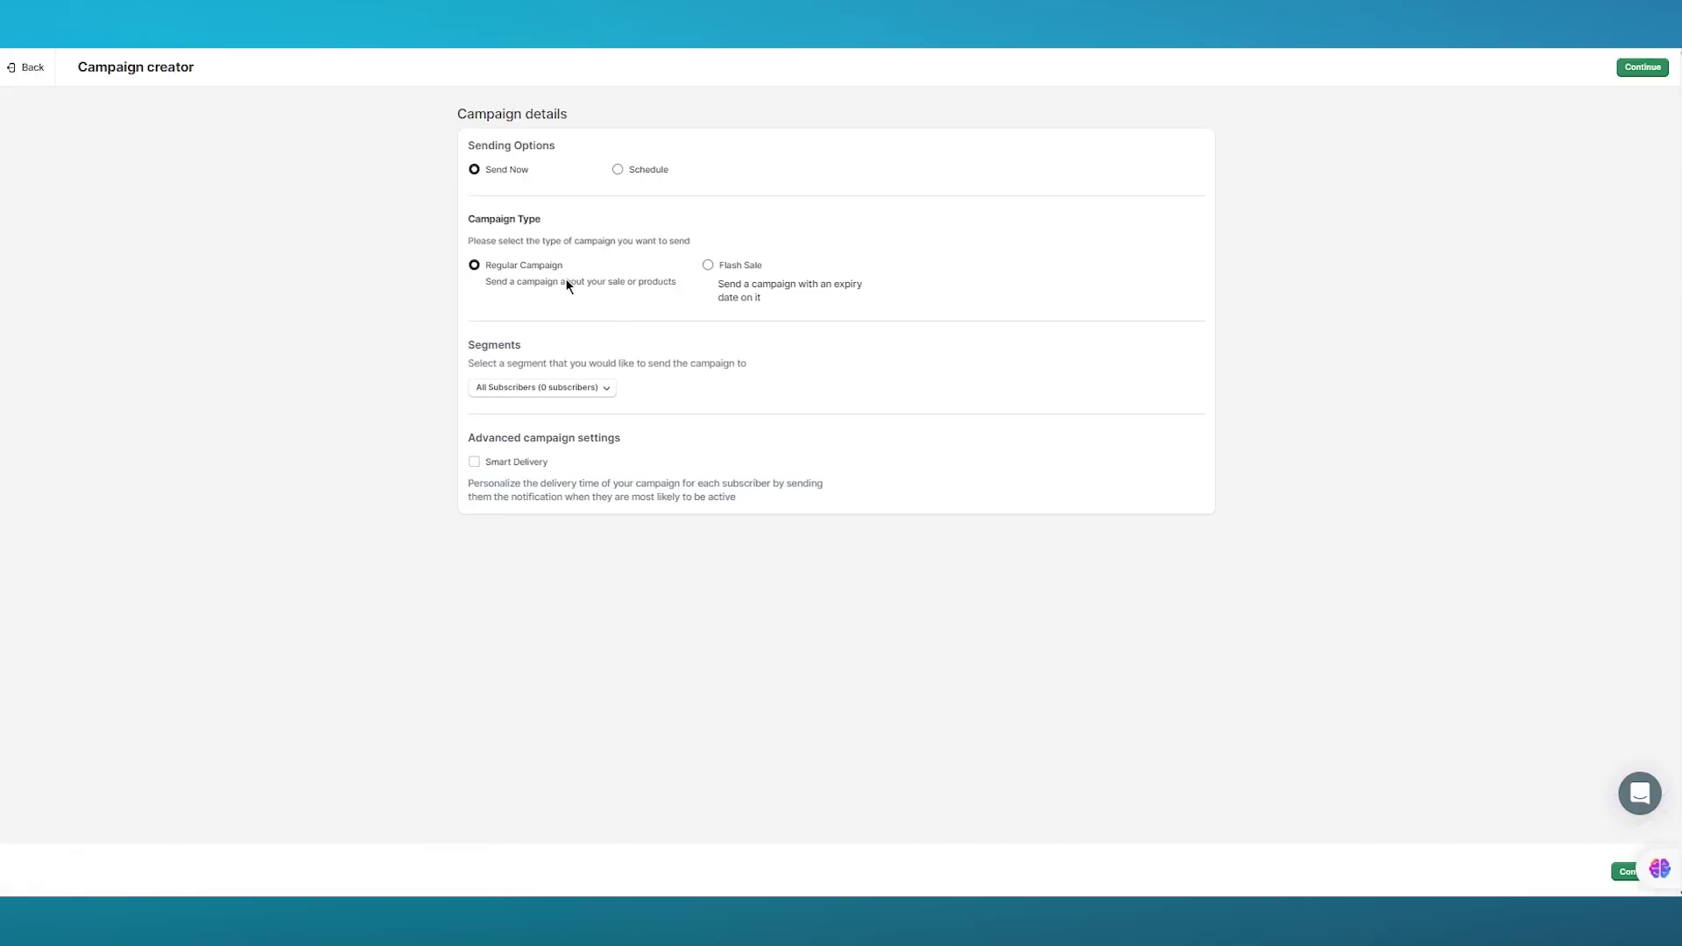
{"action": "left_click", "coordinate": [539, 387]}
{"action": "left_click", "coordinate": [538, 508]}
{"action": "left_click", "coordinate": [1641, 70]}
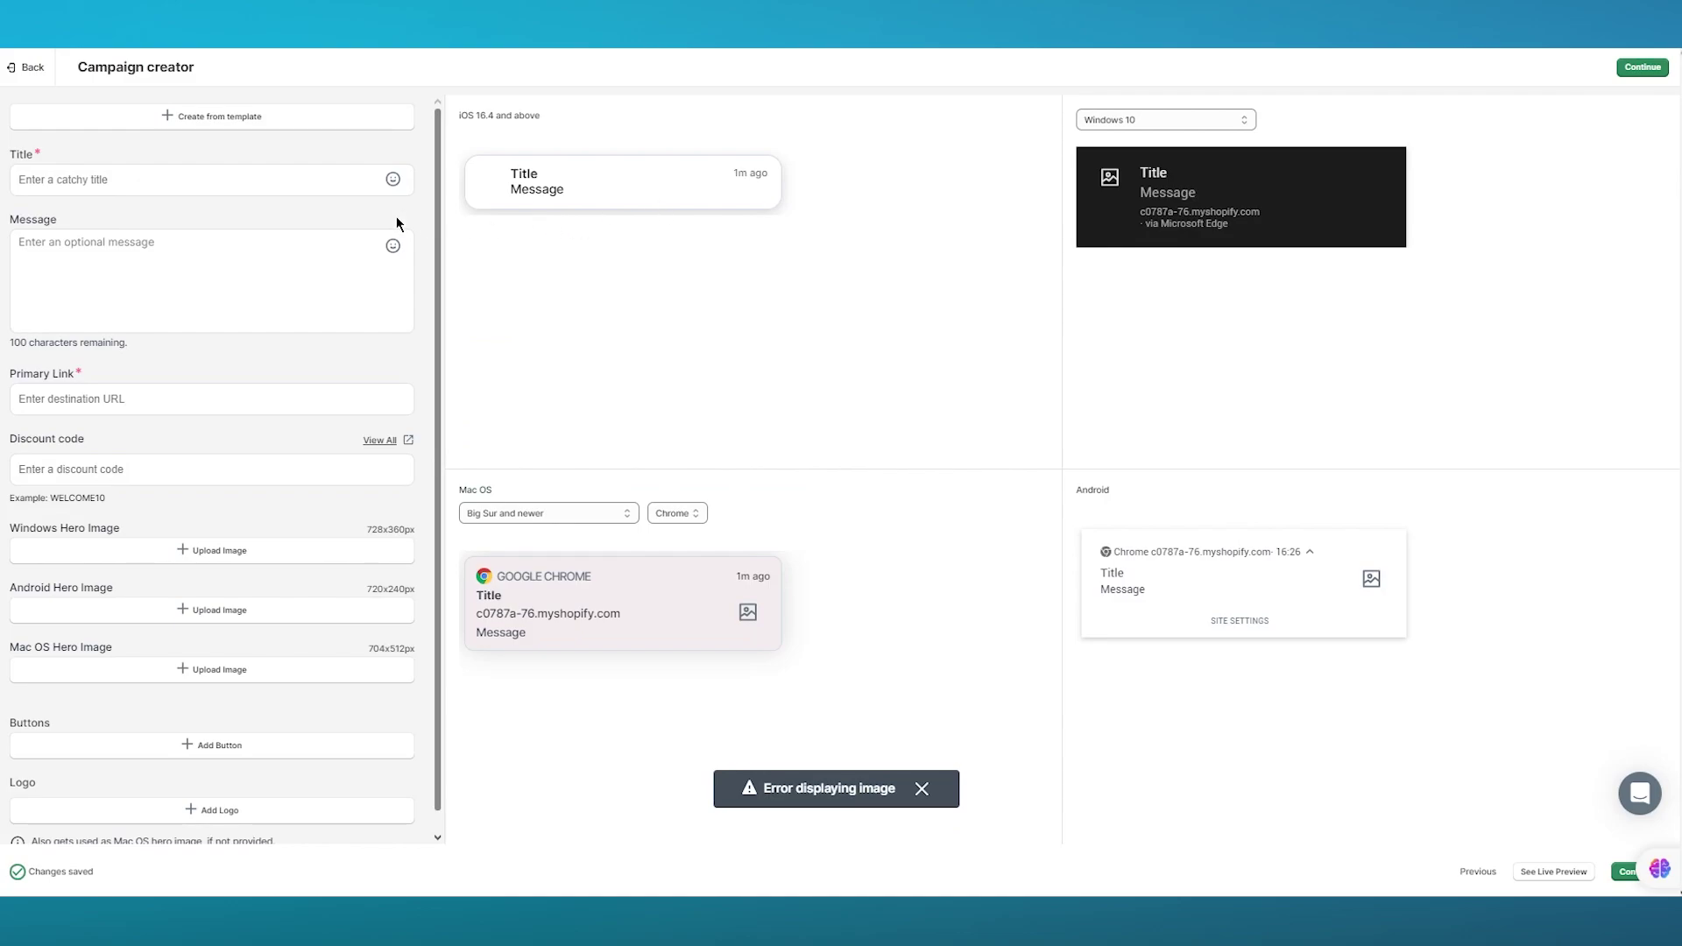
{"action": "left_click", "coordinate": [213, 176]}
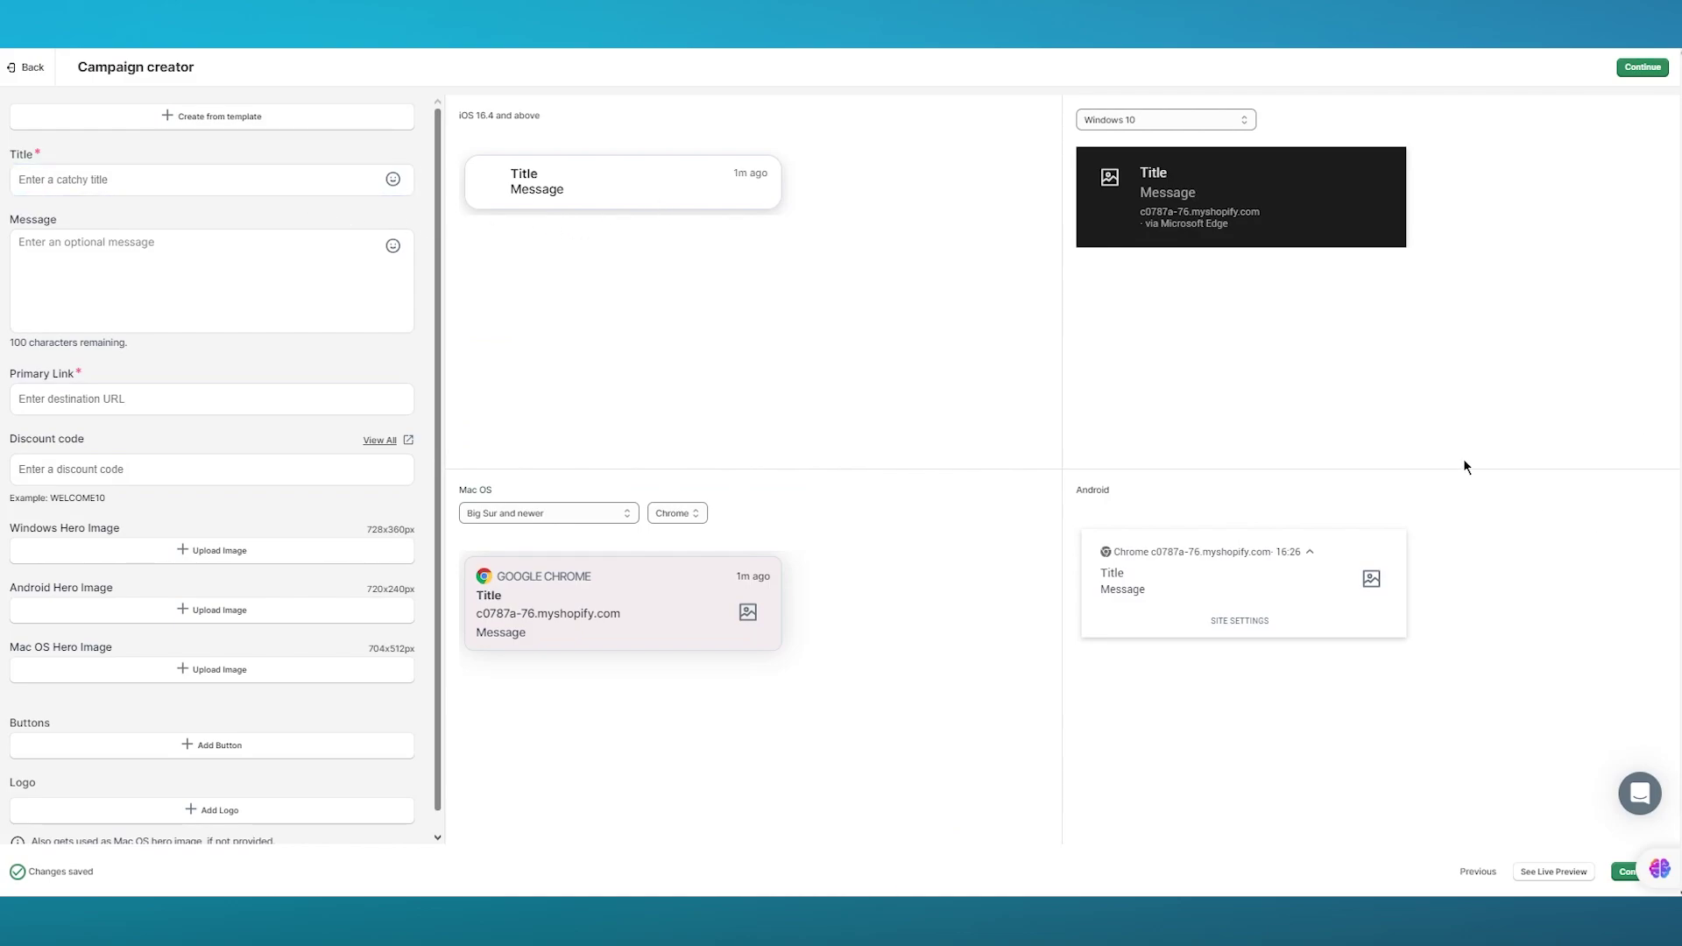
Step: Enter the title 'Winter Sale is here!!!' and the message 'Avail this offer right now'
{"action": "left_click", "coordinate": [127, 184]}
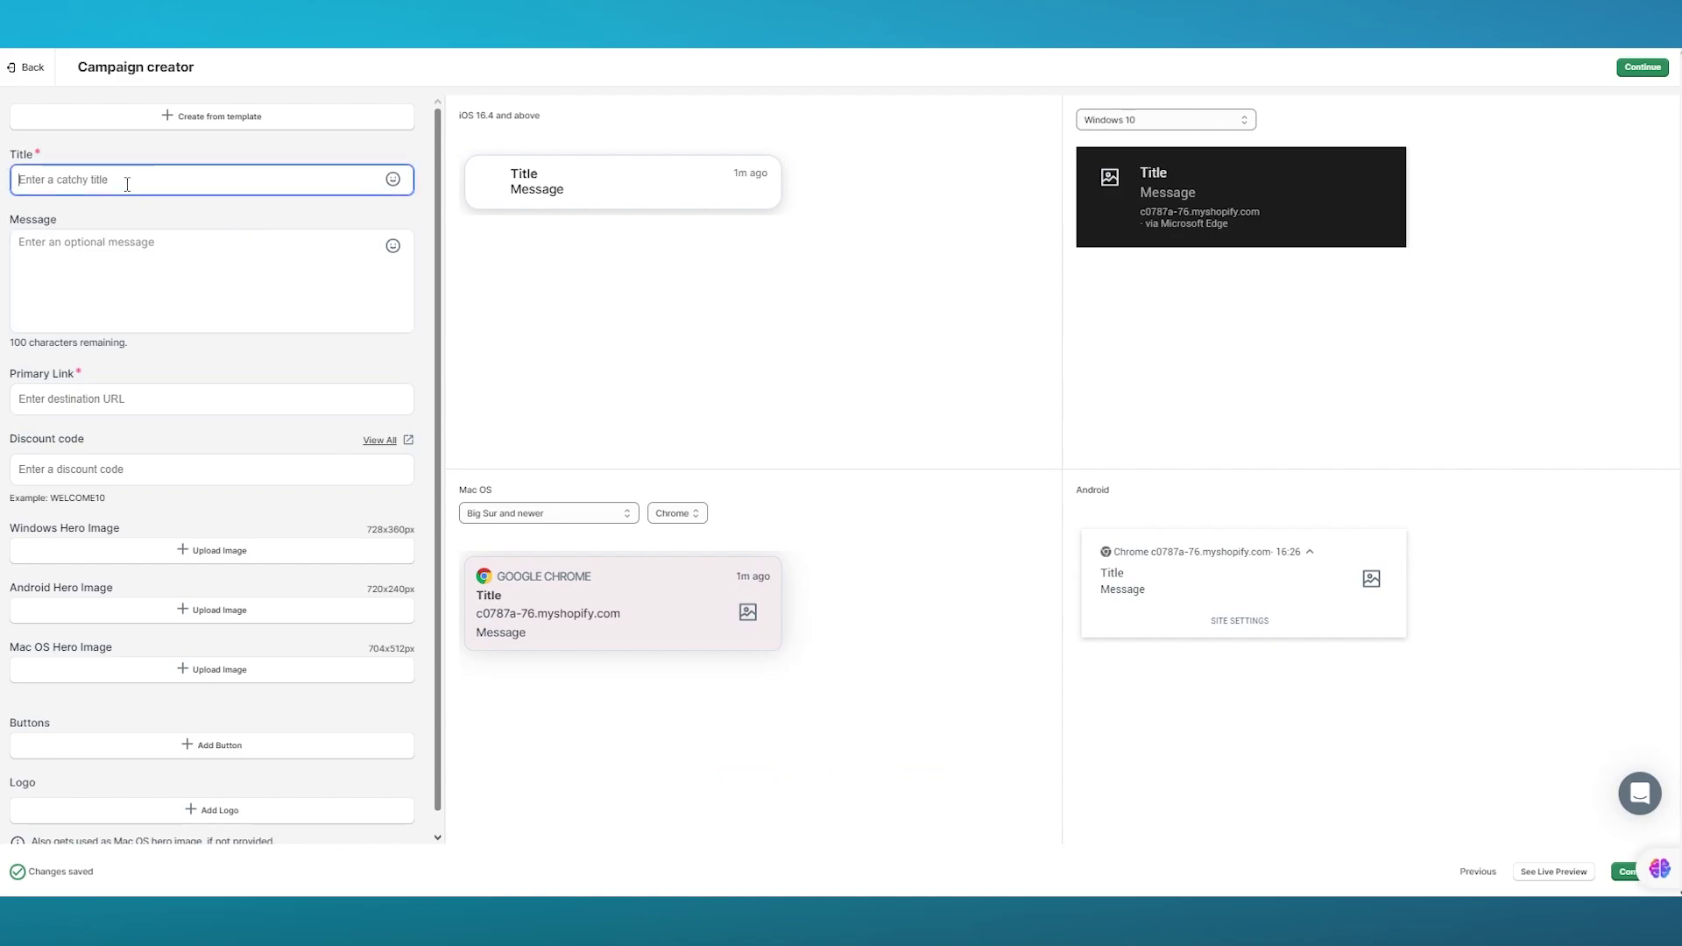
{"action": "type", "text": "Win"}
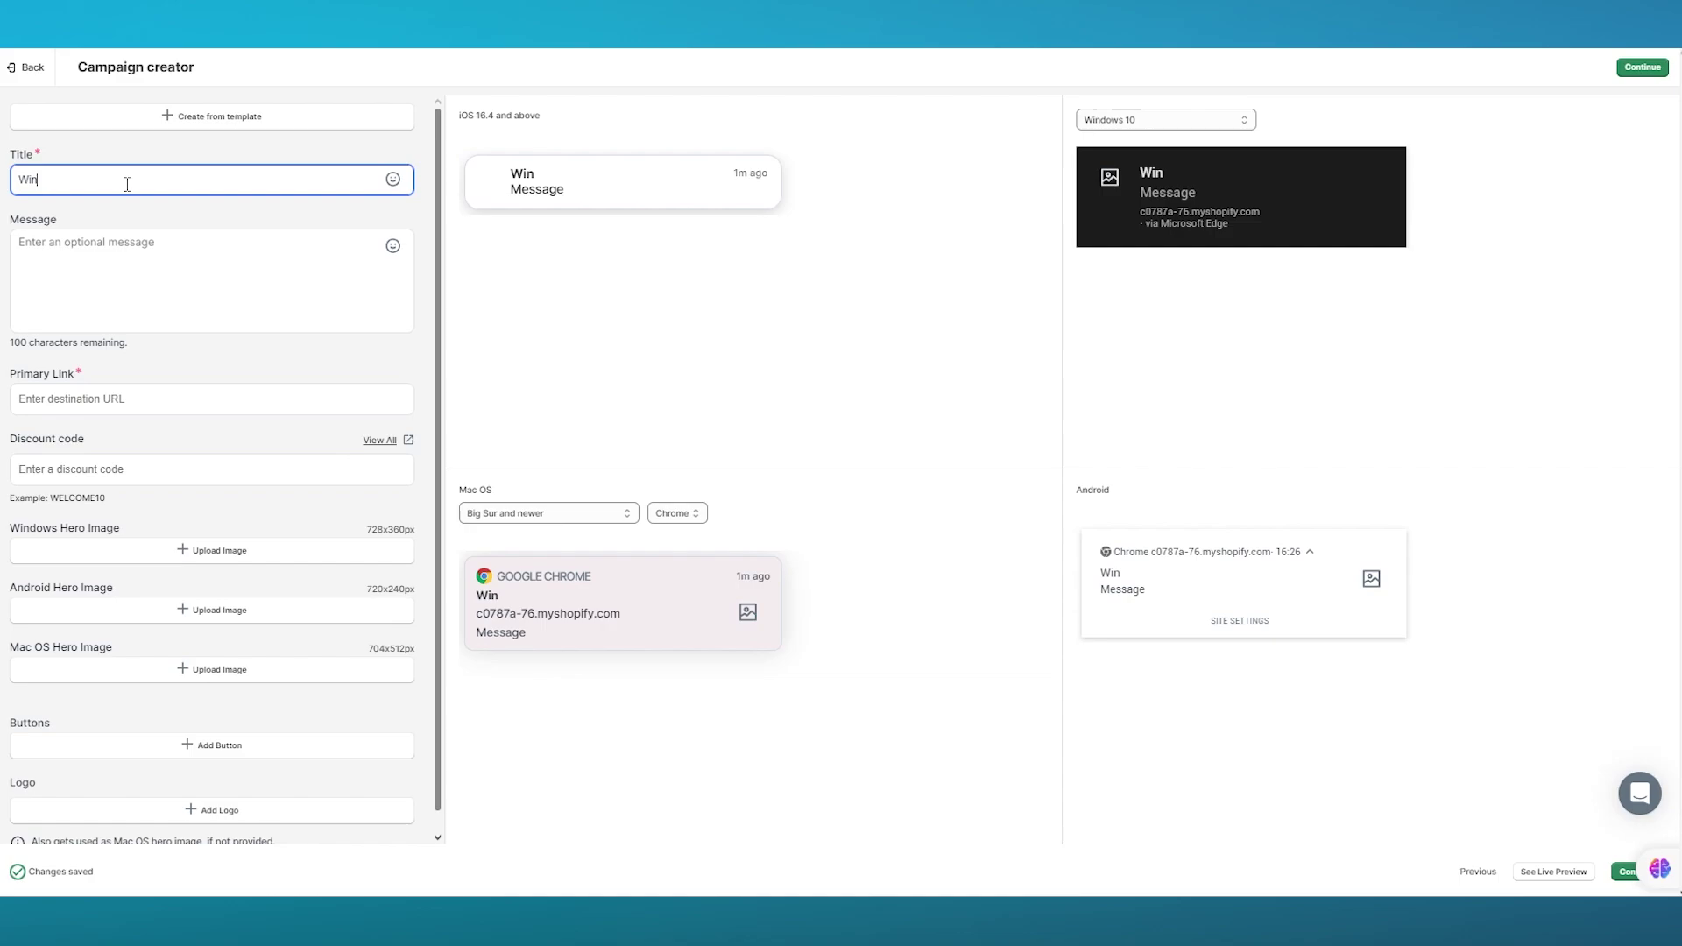
{"action": "type", "text": "ter Sale i"}
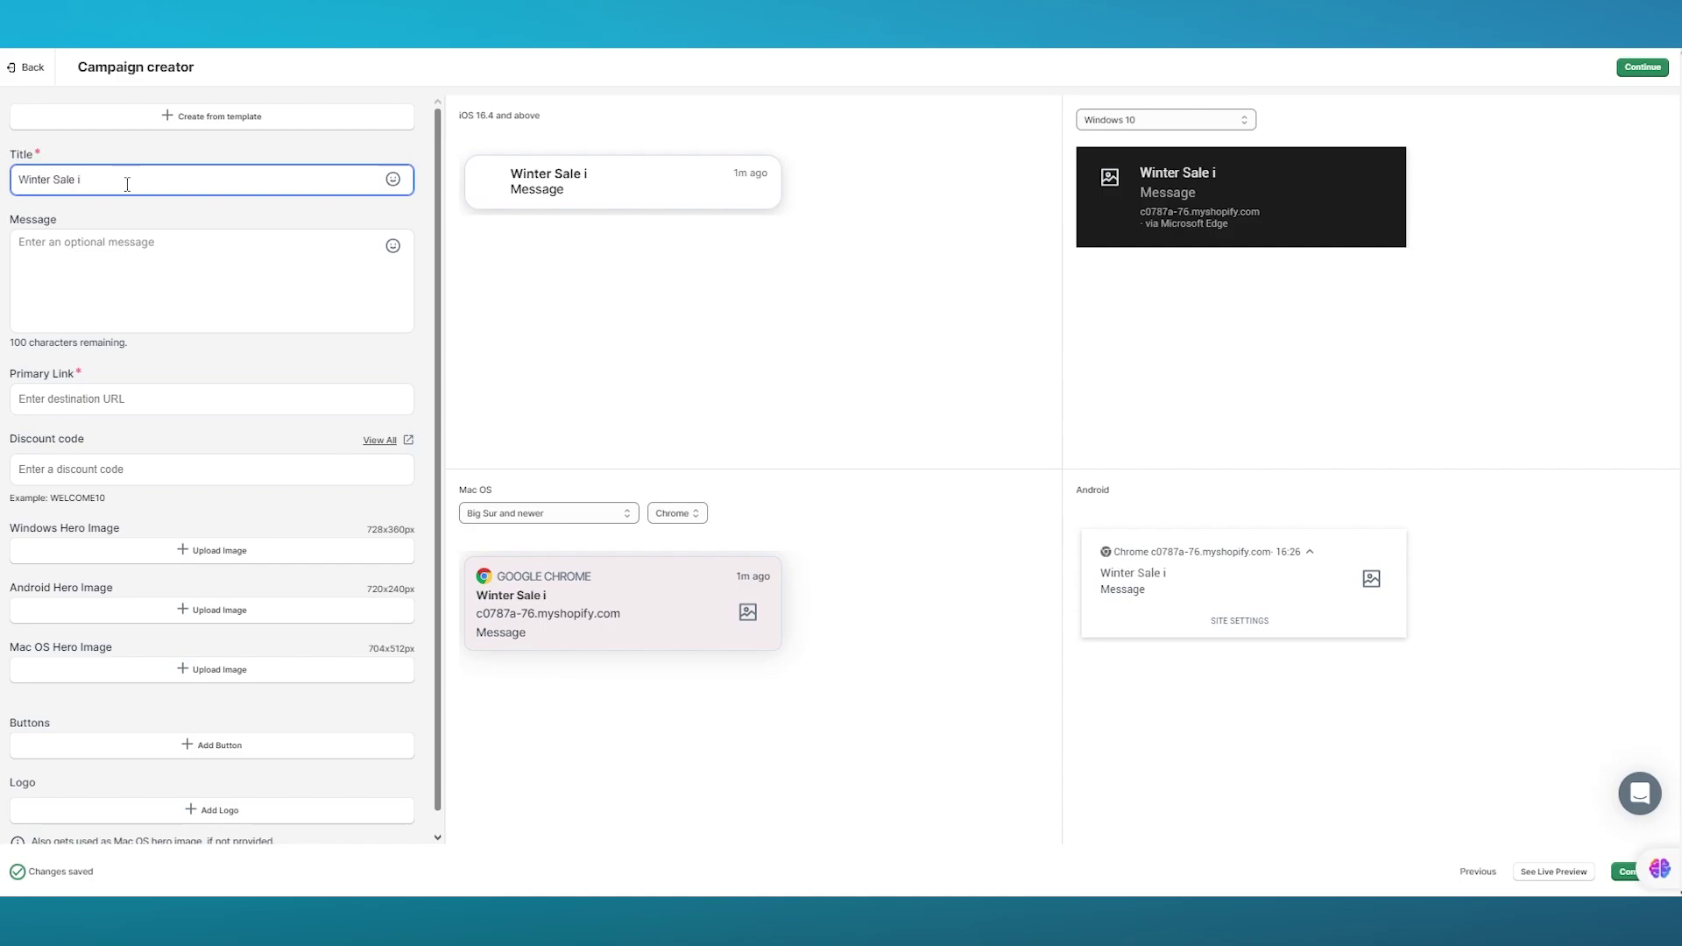
{"action": "type", "text": "s here!!!"}
{"action": "left_click", "coordinate": [127, 291]}
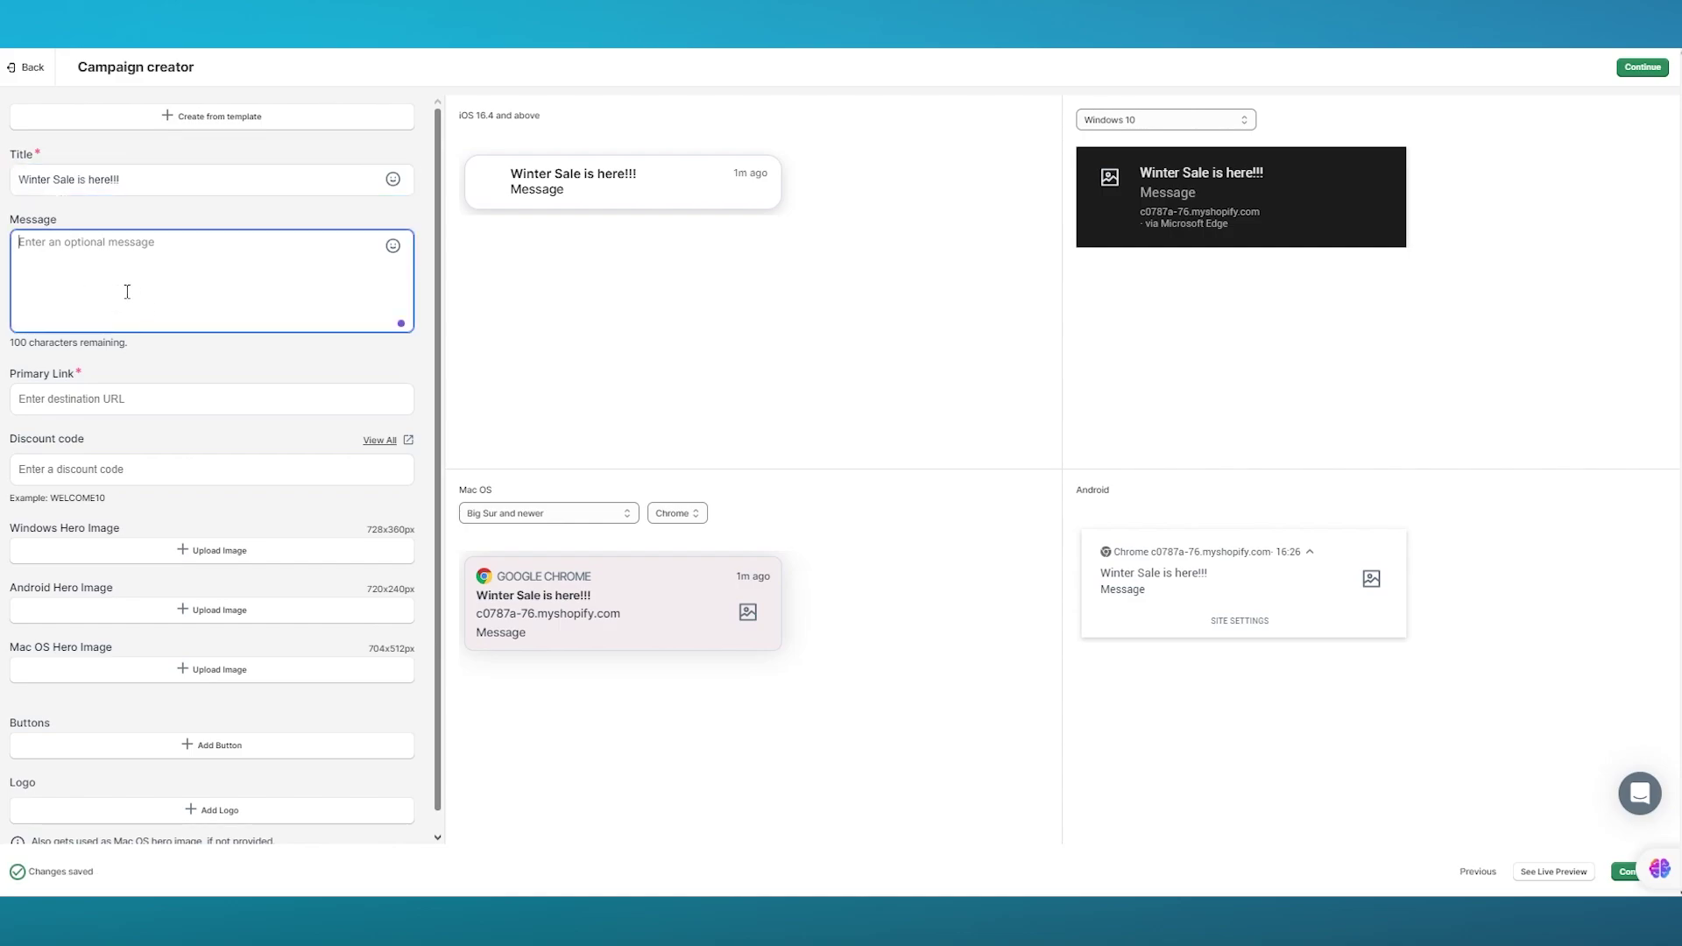
{"action": "type", "text": "Ava"}
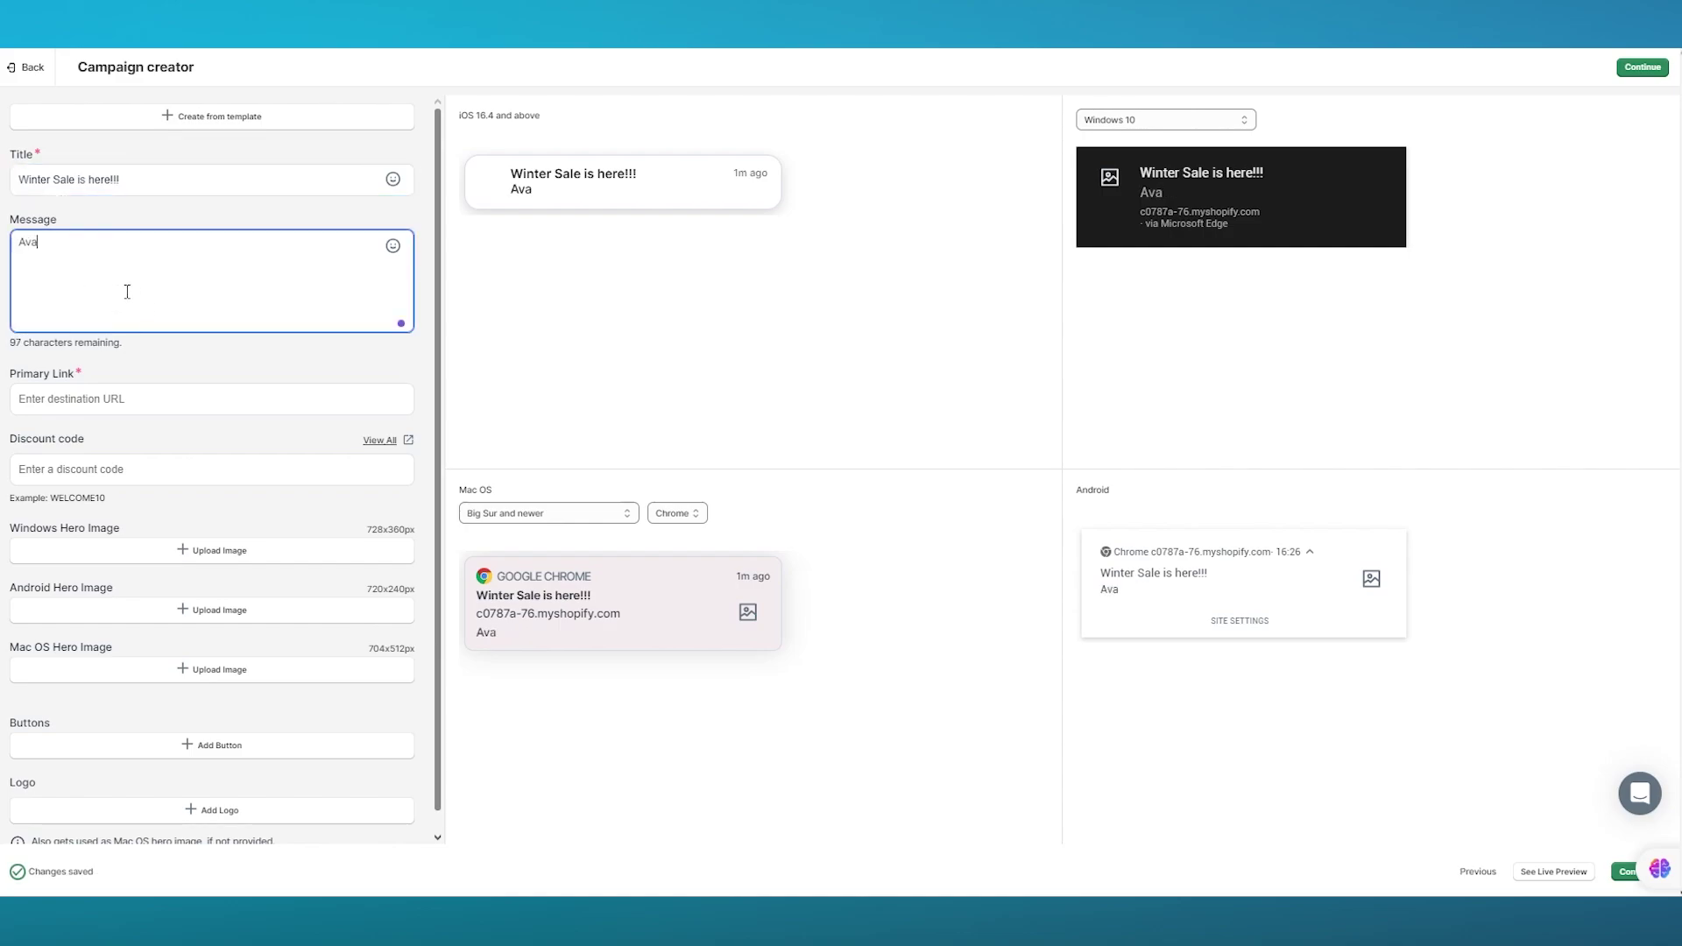
{"action": "type", "text": "il this offer r"}
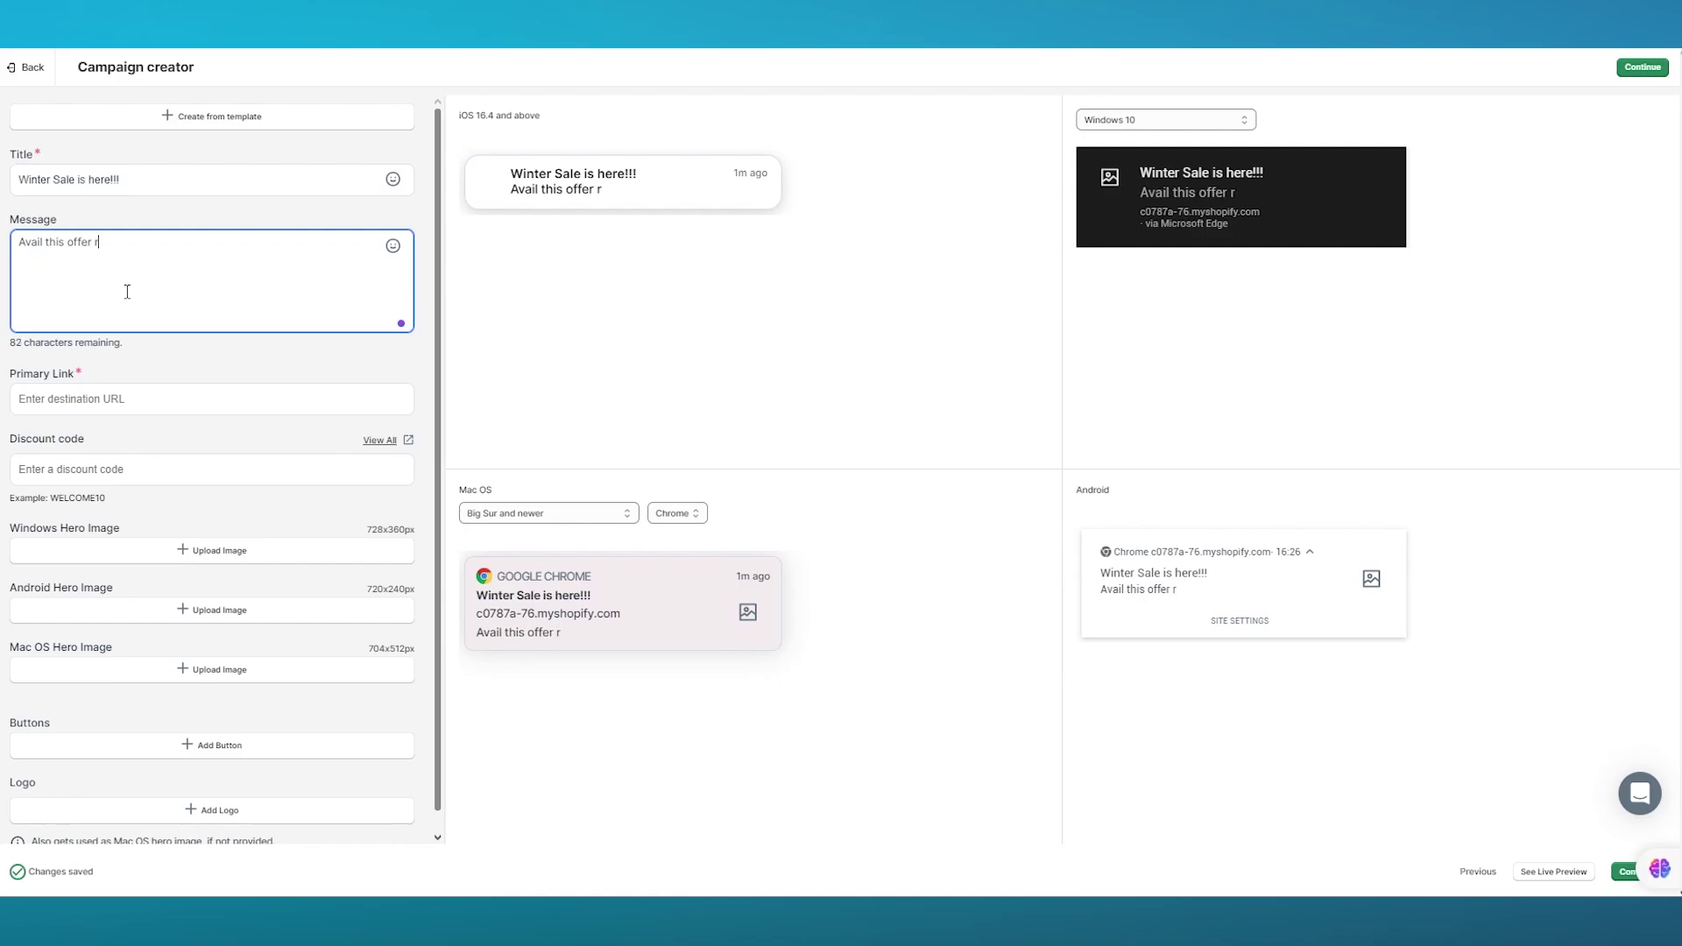
{"action": "type", "text": "ight now."}
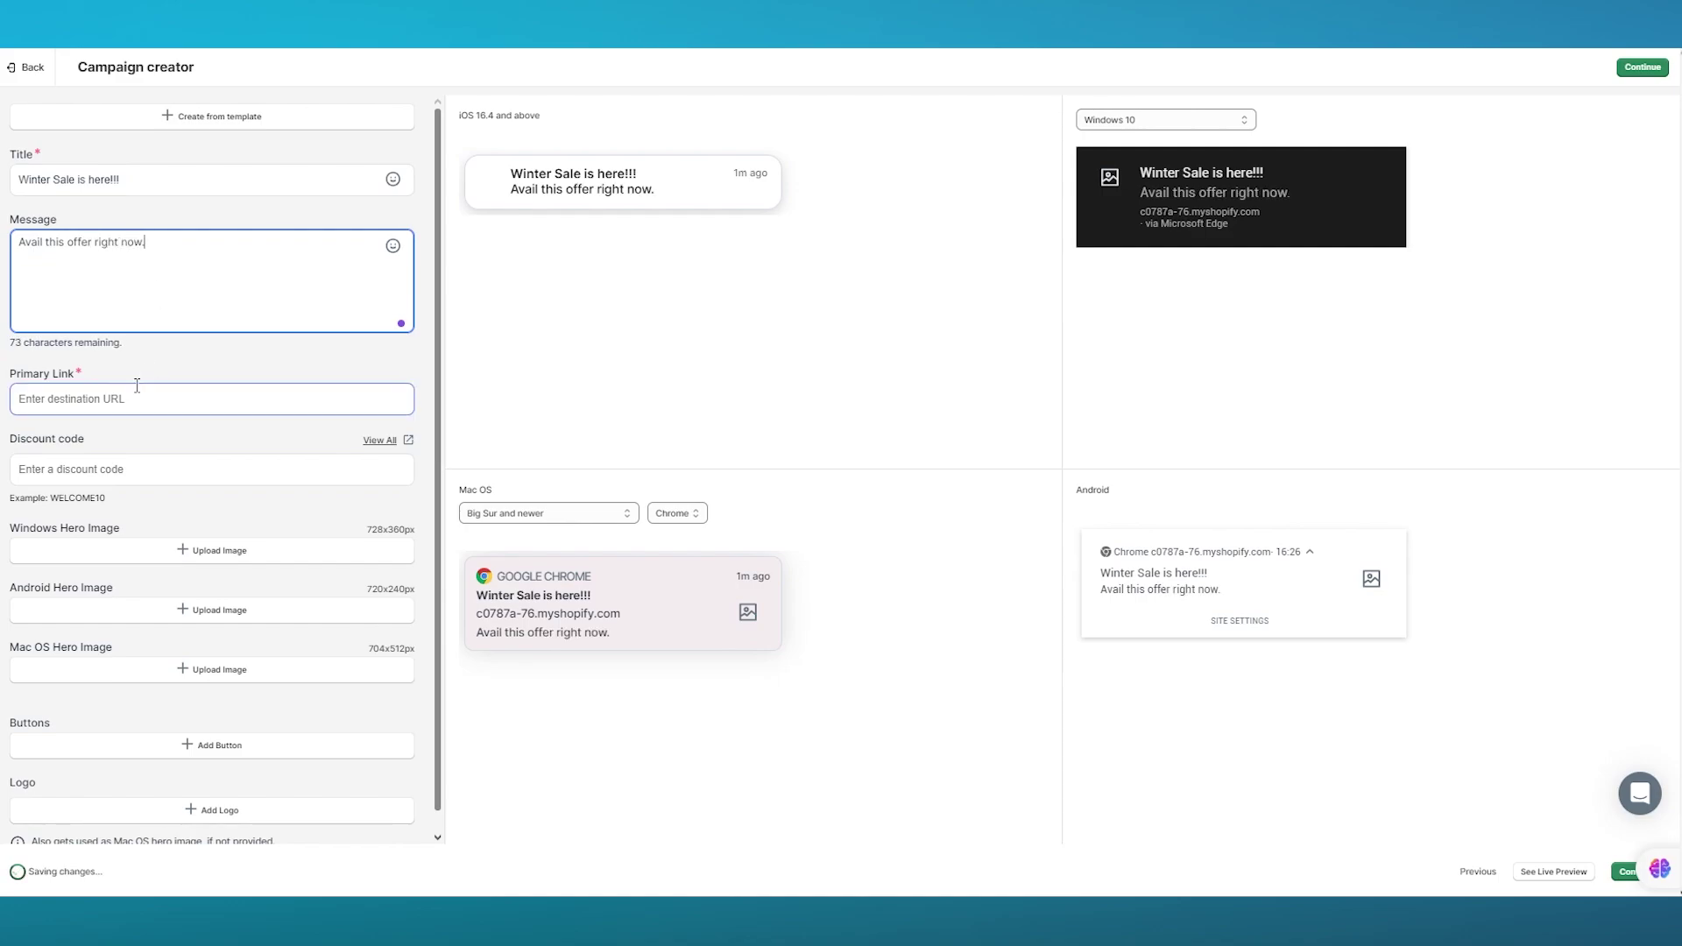
{"action": "left_click", "coordinate": [188, 396]}
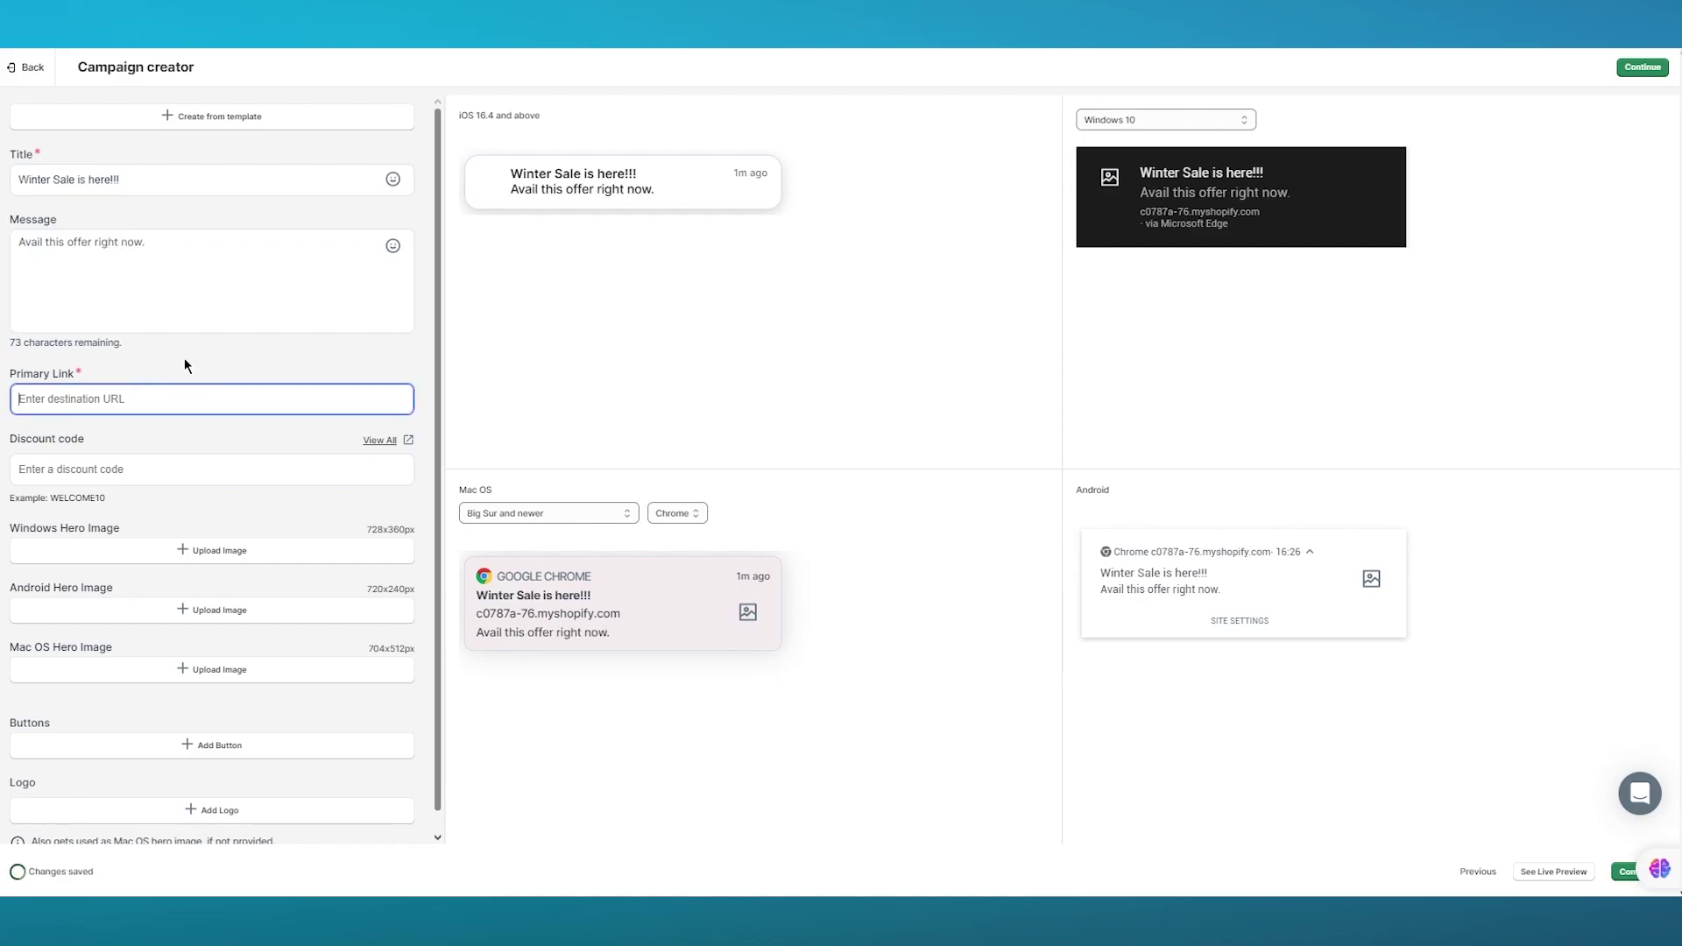
{"action": "scroll", "coordinate": [212, 337], "scroll_direction": "down", "scroll_amount": 1}
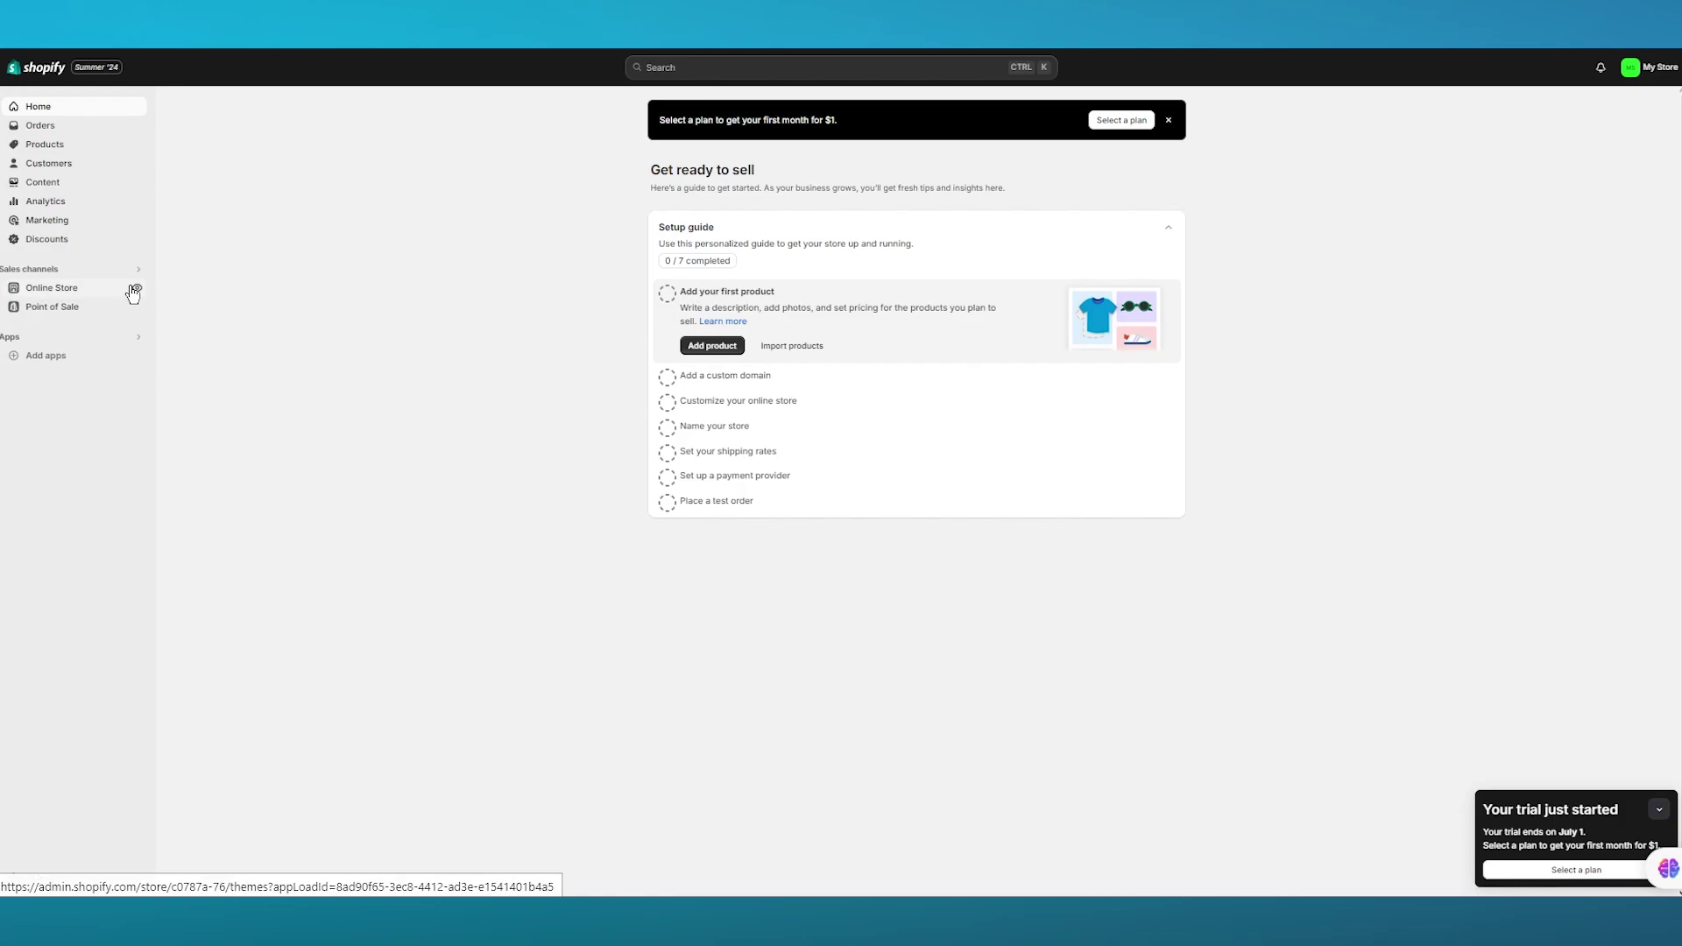
Step: Copy the live store's myshopify URL and paste it into the campaign's Primary Link field
{"action": "left_click", "coordinate": [135, 287]}
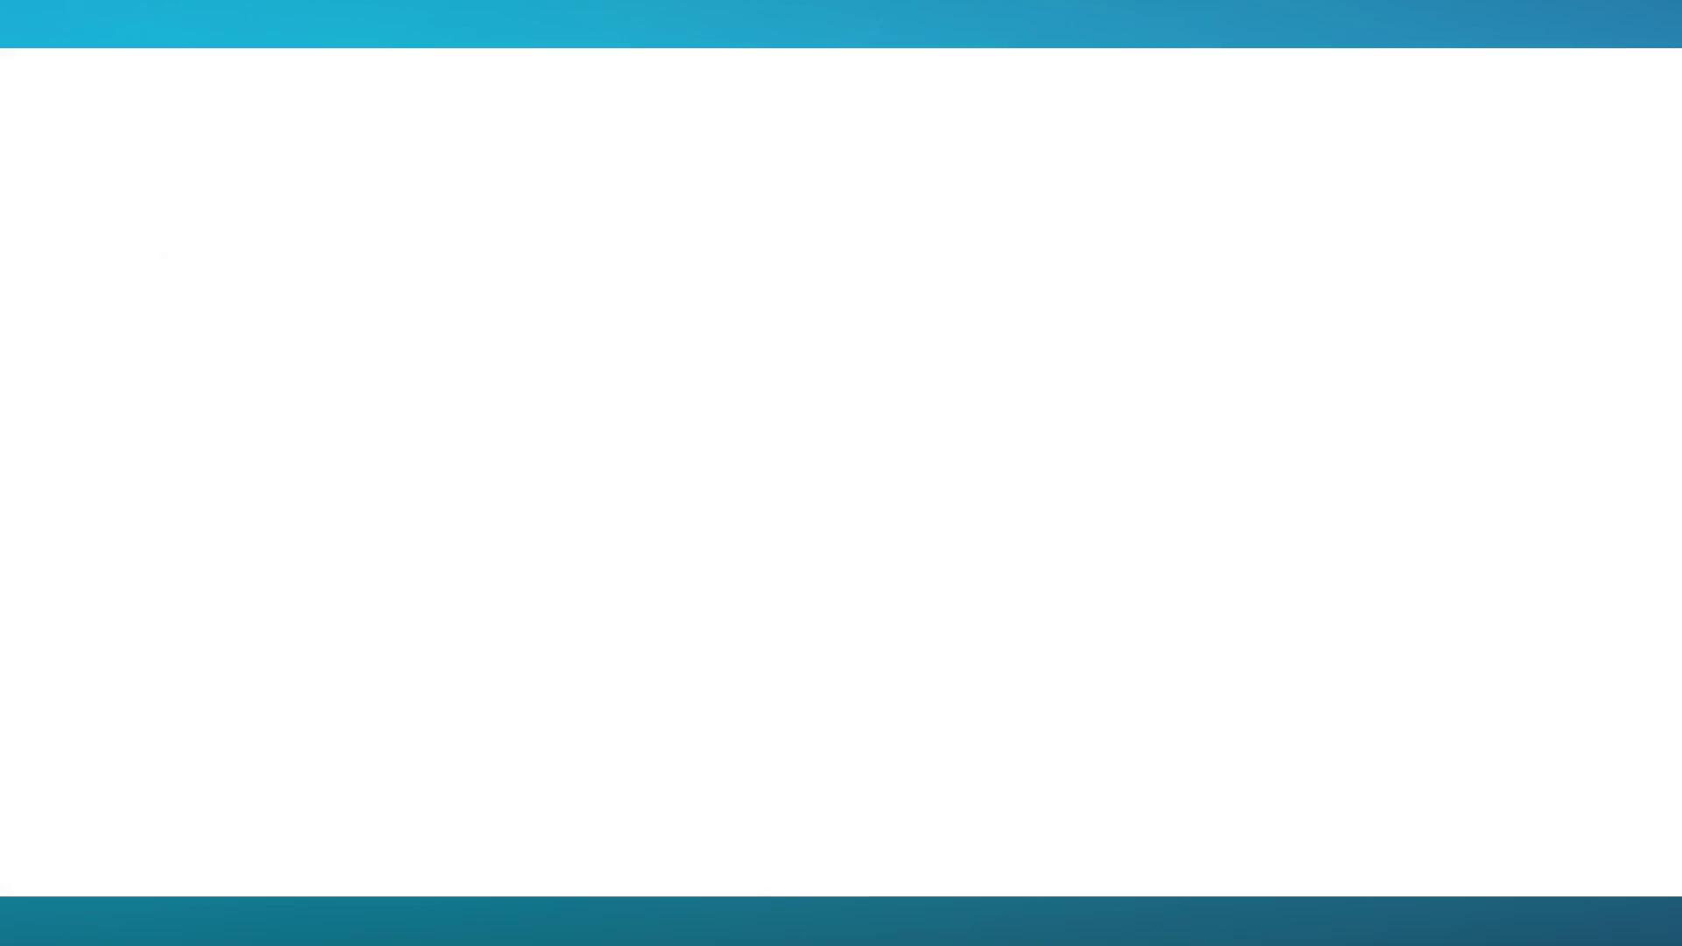
{"action": "right_click", "coordinate": [262, 31]}
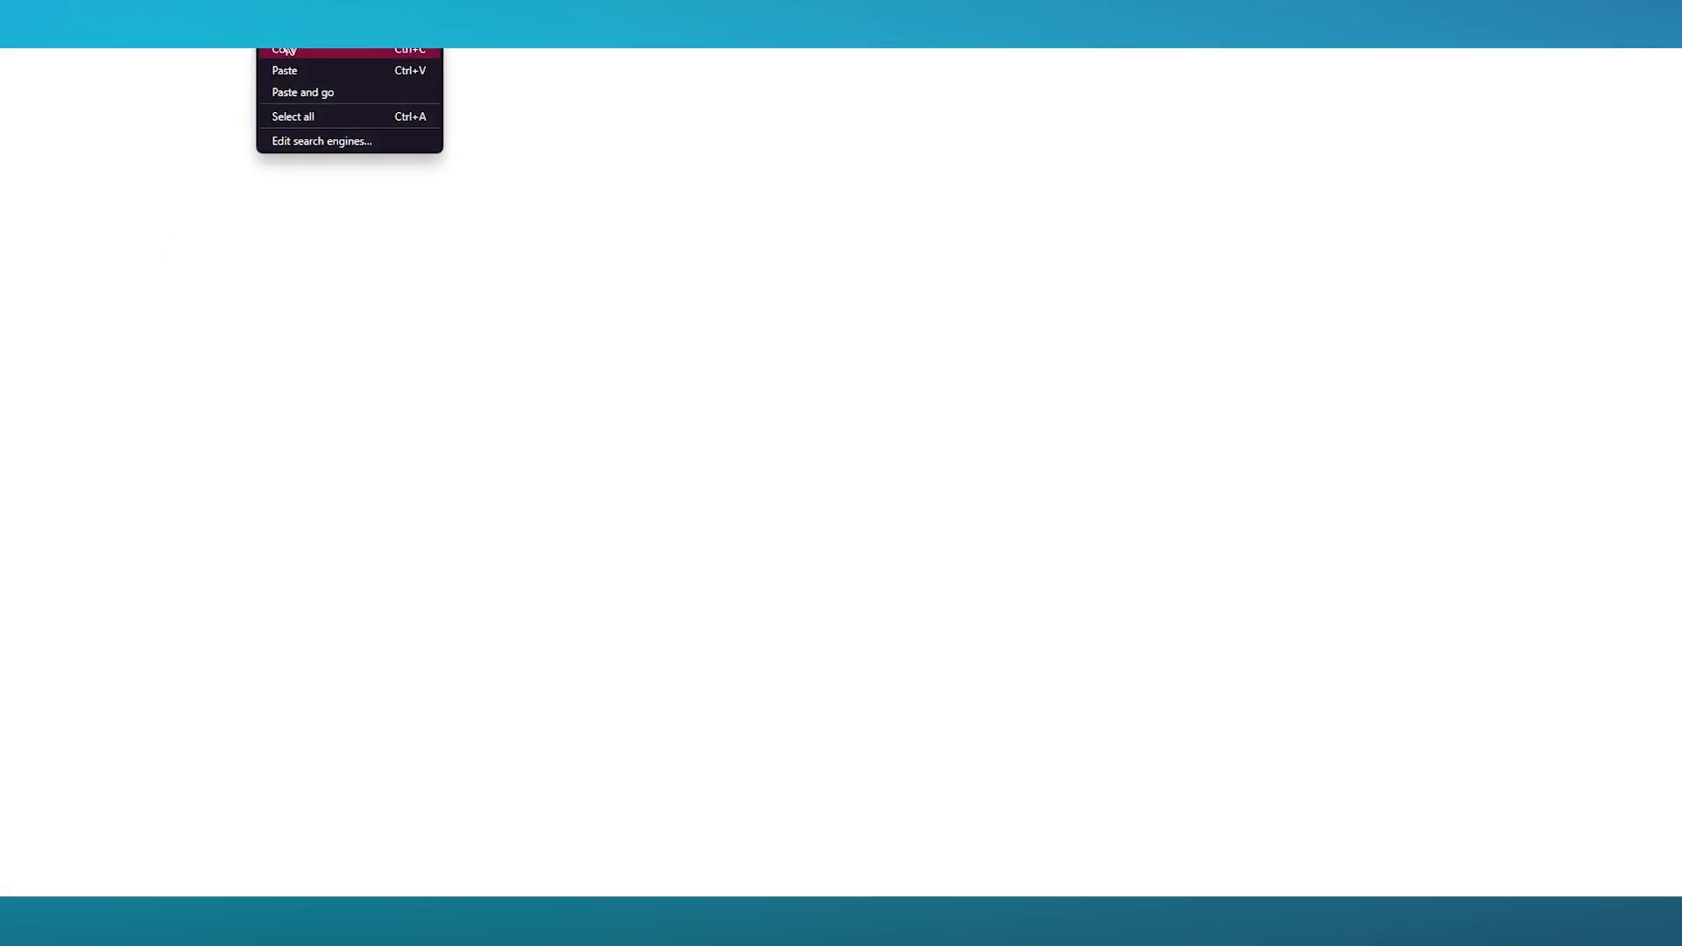
{"action": "left_click", "coordinate": [288, 50]}
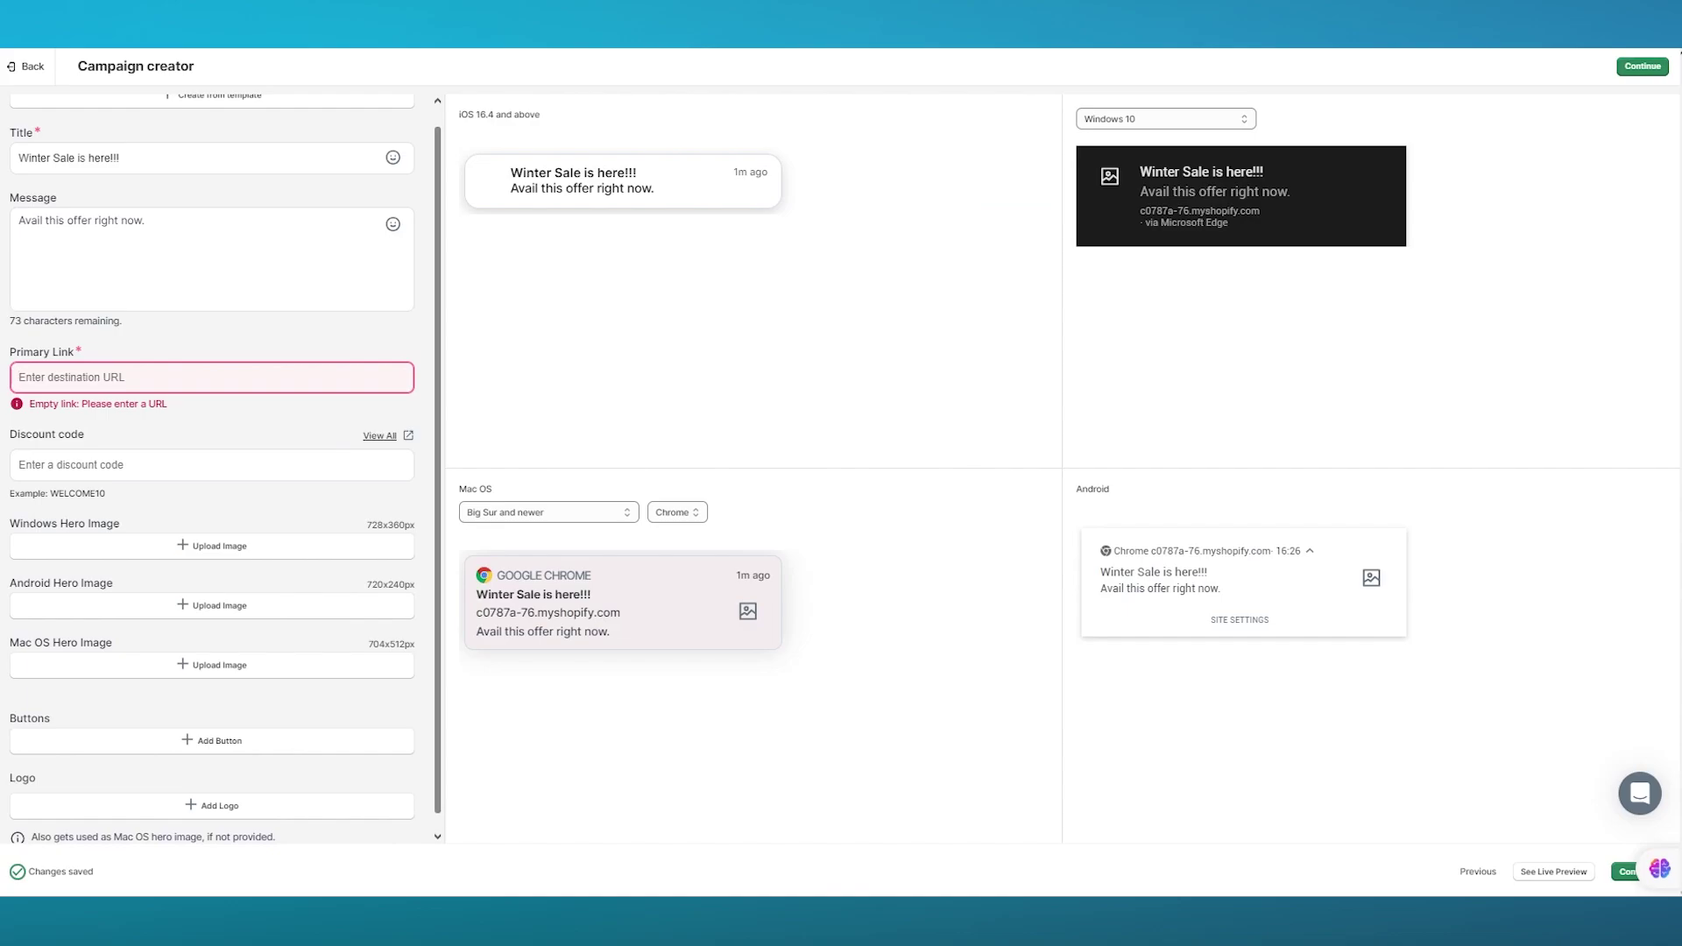
{"action": "right_click", "coordinate": [120, 374]}
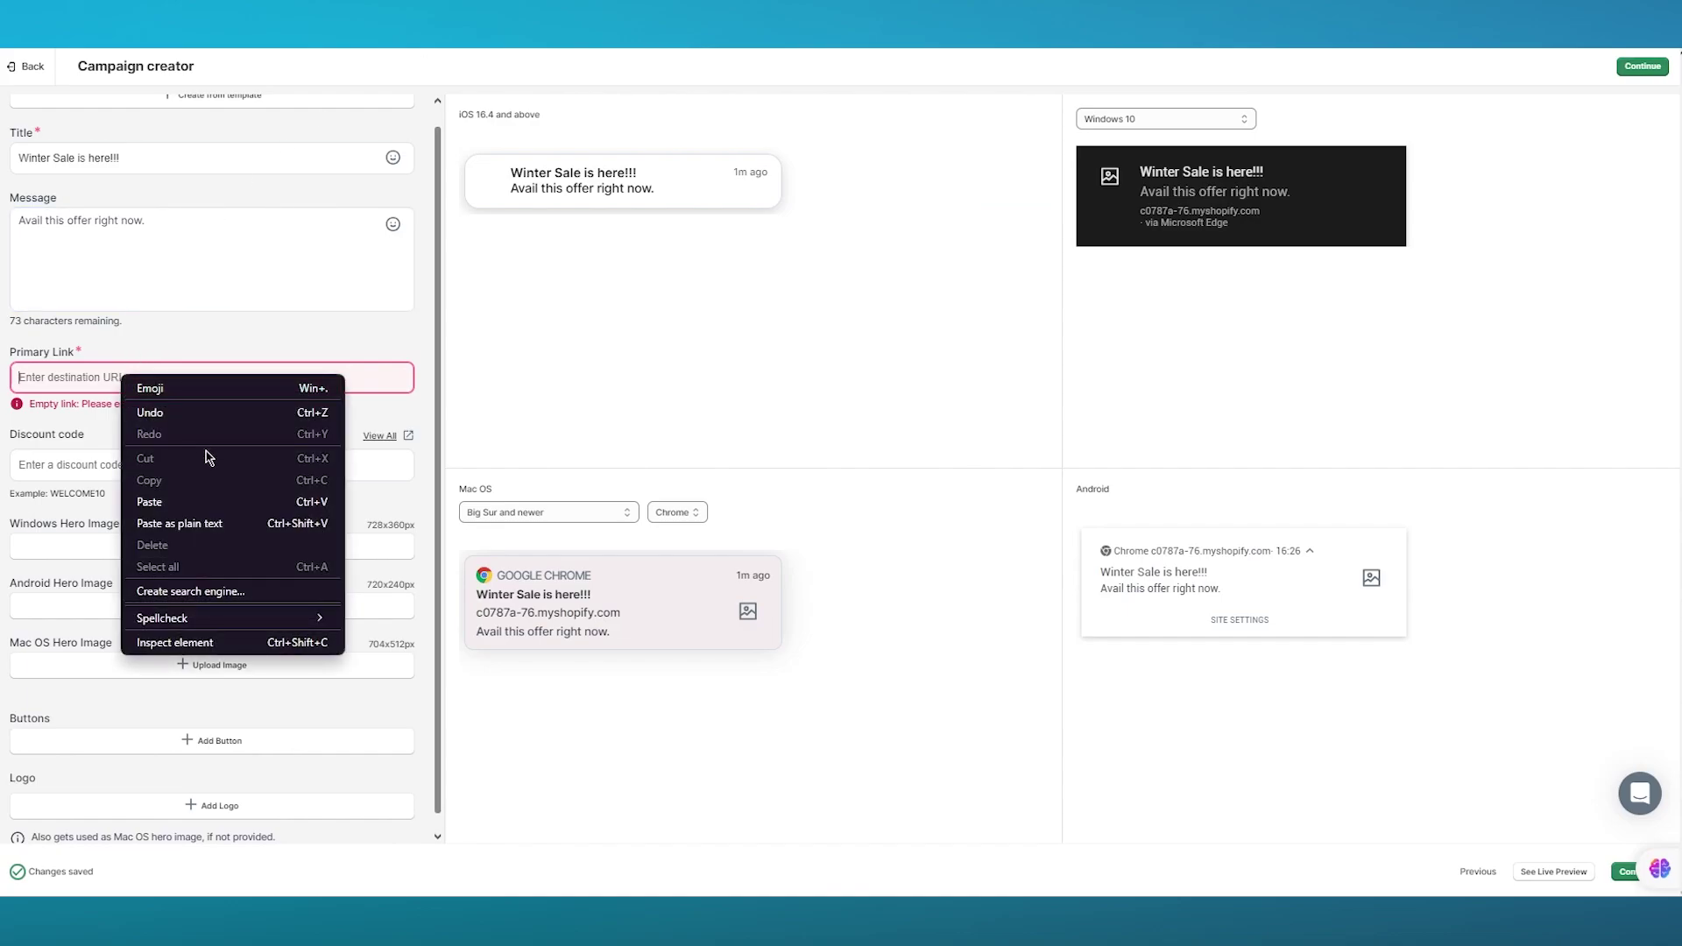
{"action": "left_click", "coordinate": [199, 501]}
{"action": "left_click", "coordinate": [158, 441]}
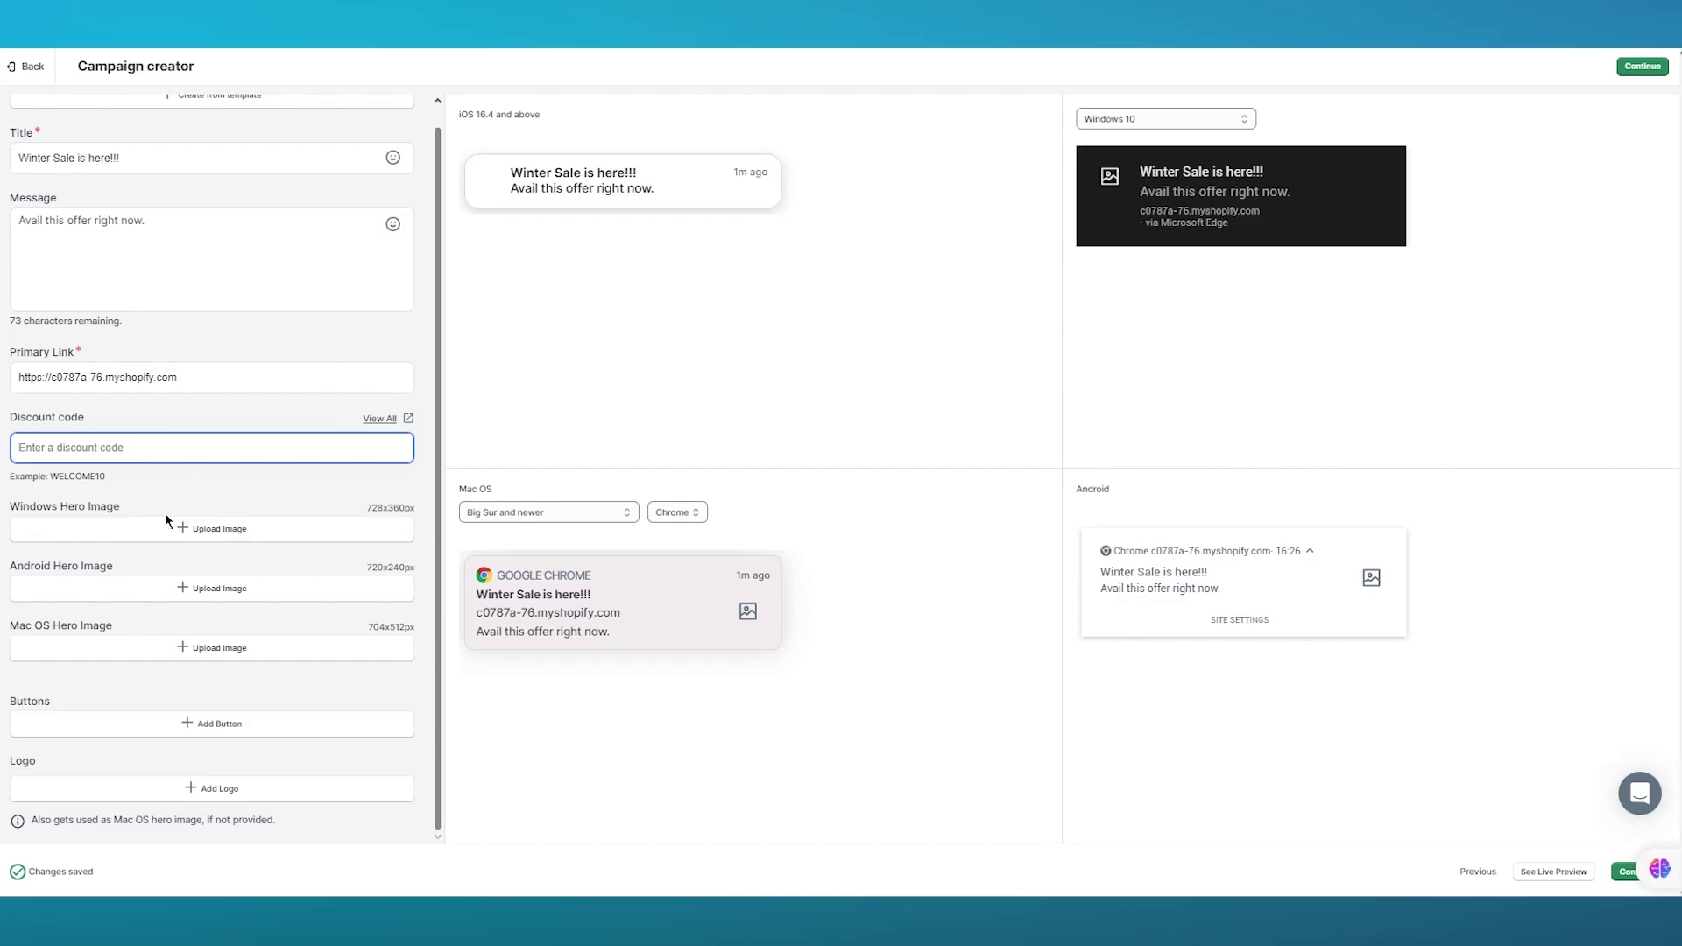
{"action": "left_click", "coordinate": [192, 529]}
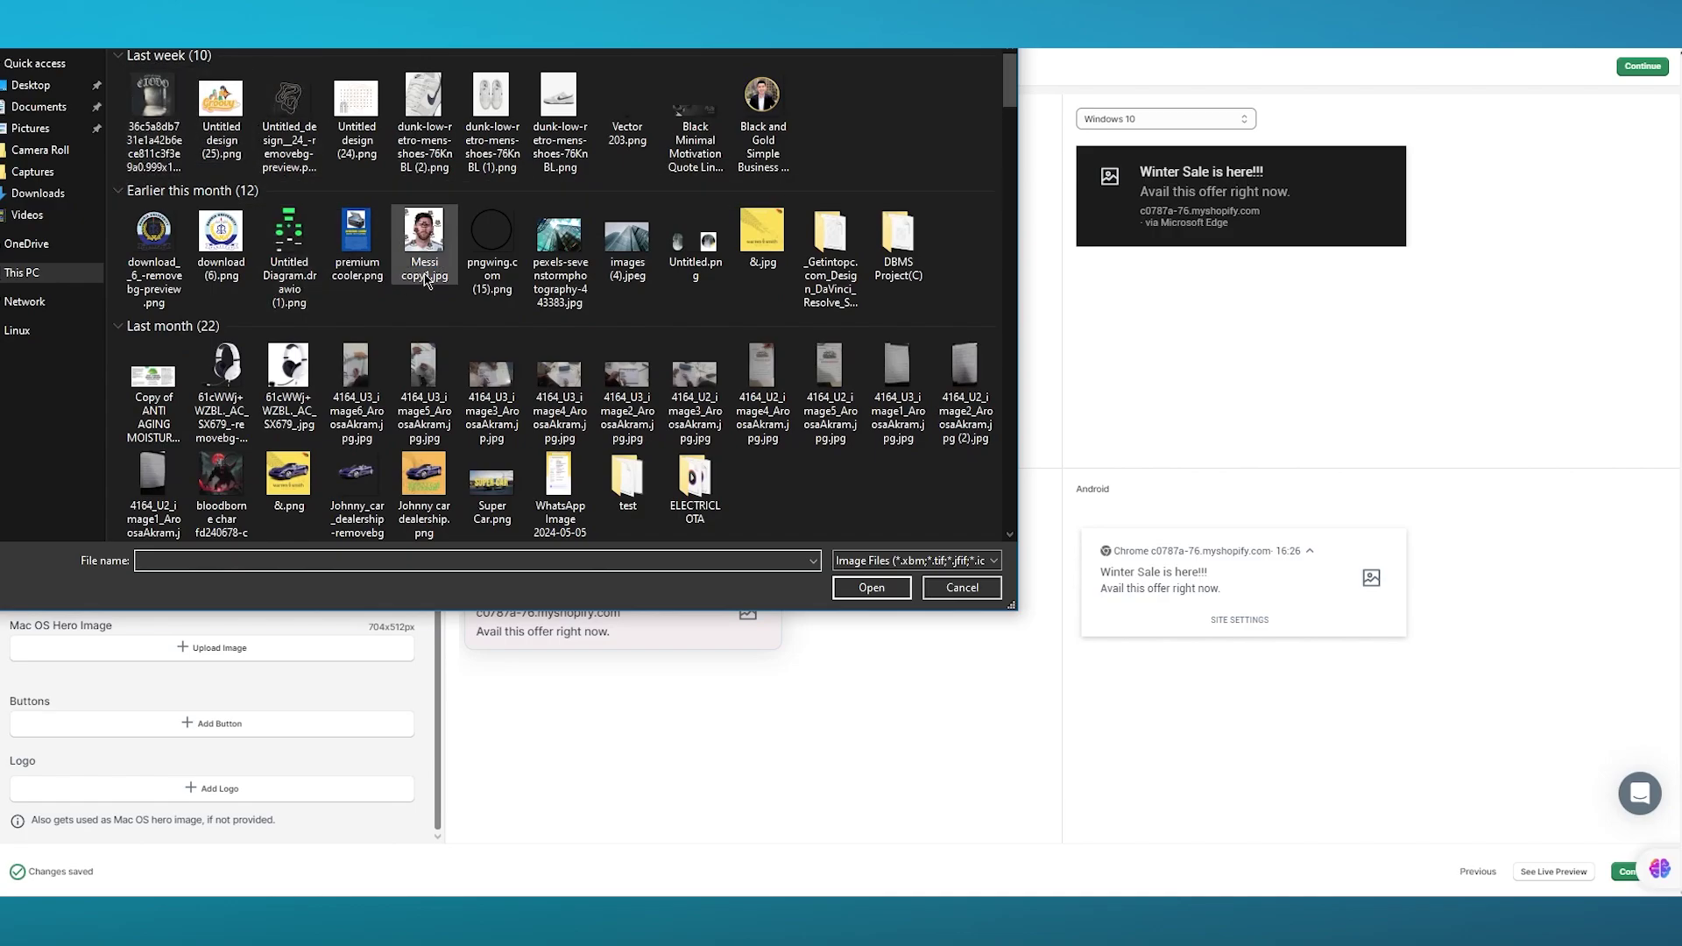
{"action": "scroll", "coordinate": [424, 279], "scroll_direction": "down", "scroll_amount": 2}
{"action": "scroll", "coordinate": [889, 350], "scroll_direction": "up", "scroll_amount": 2}
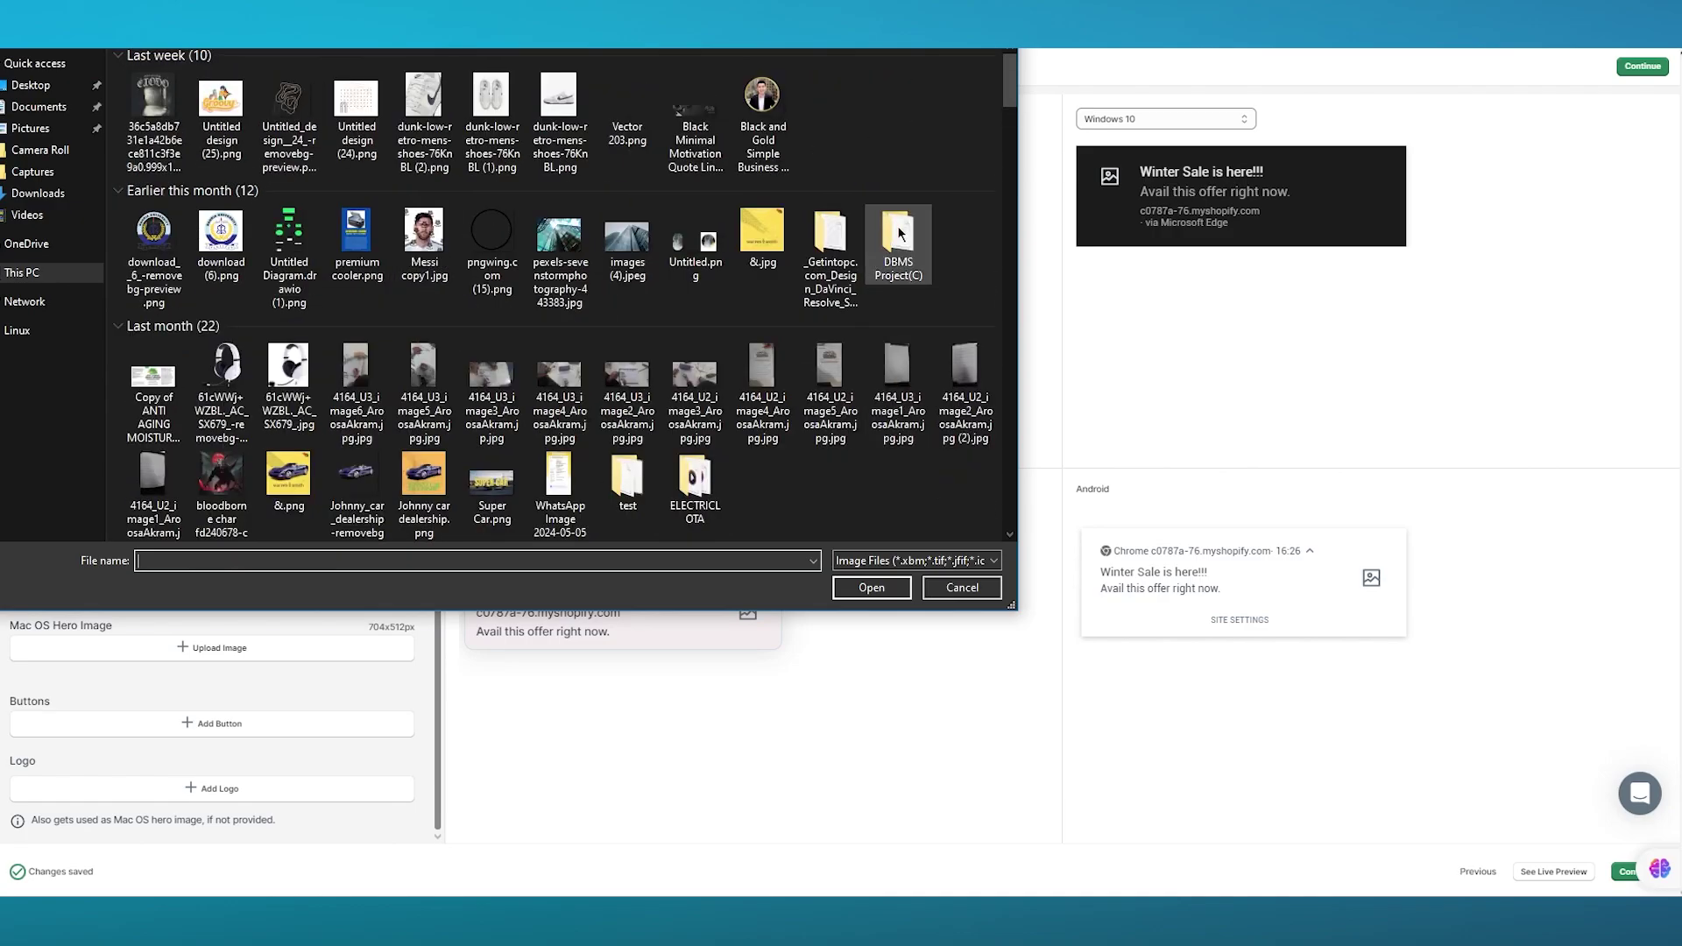
{"action": "scroll", "coordinate": [957, 206], "scroll_direction": "down", "scroll_amount": 15}
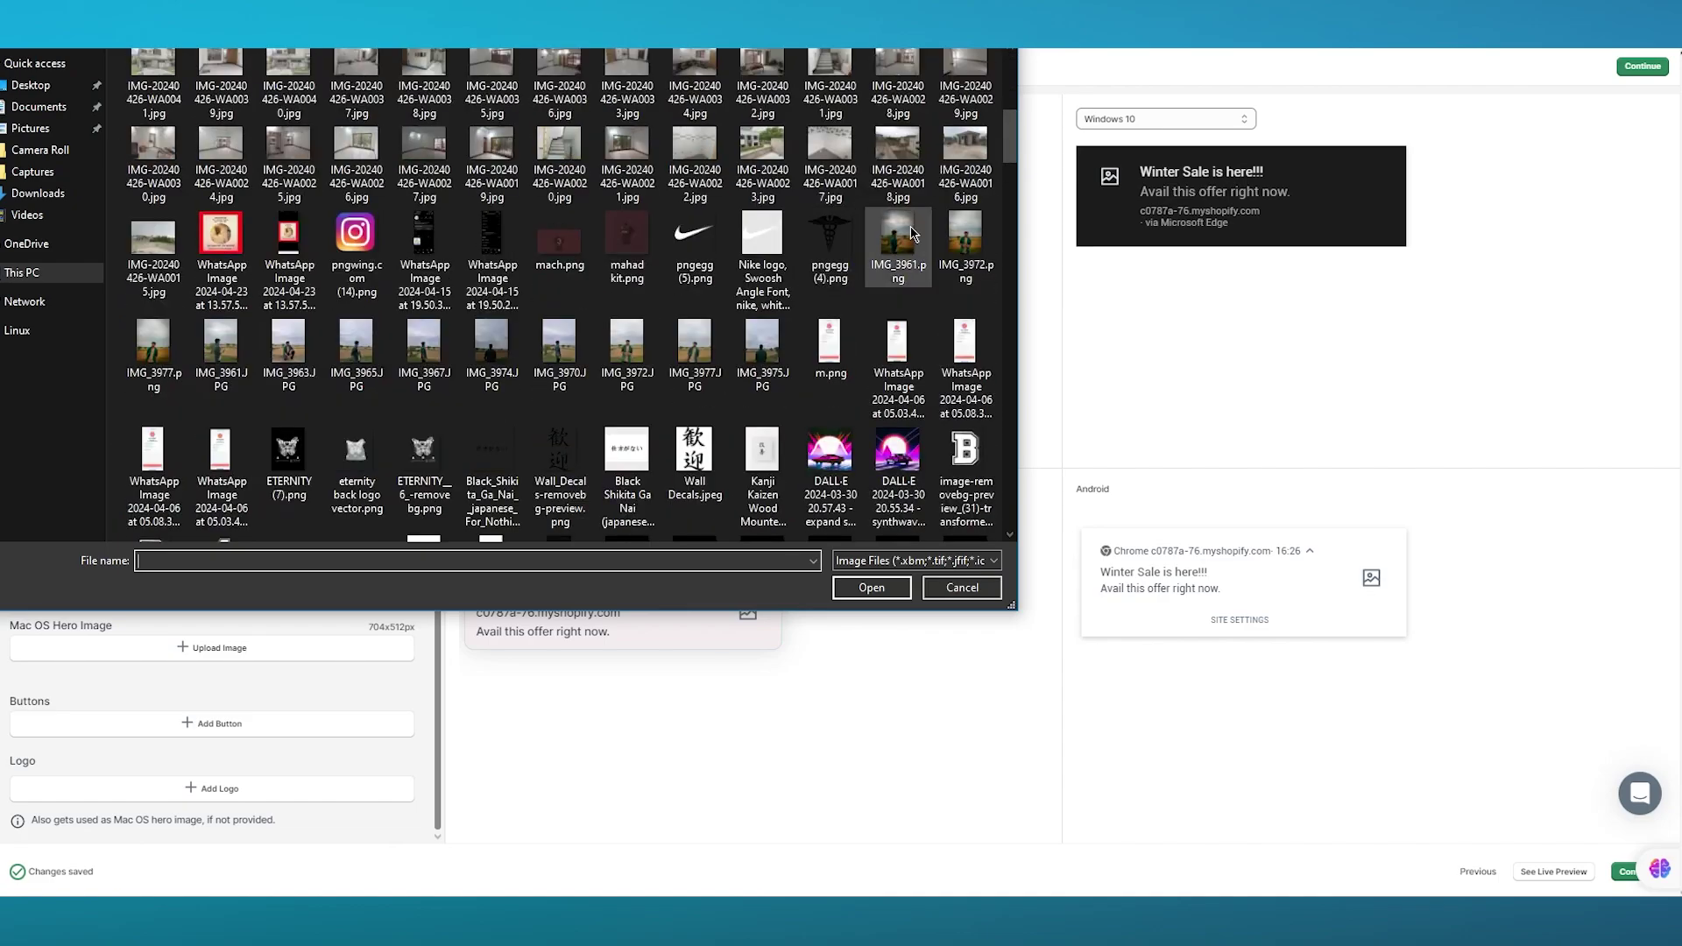
{"action": "scroll", "coordinate": [815, 256], "scroll_direction": "up", "scroll_amount": 15}
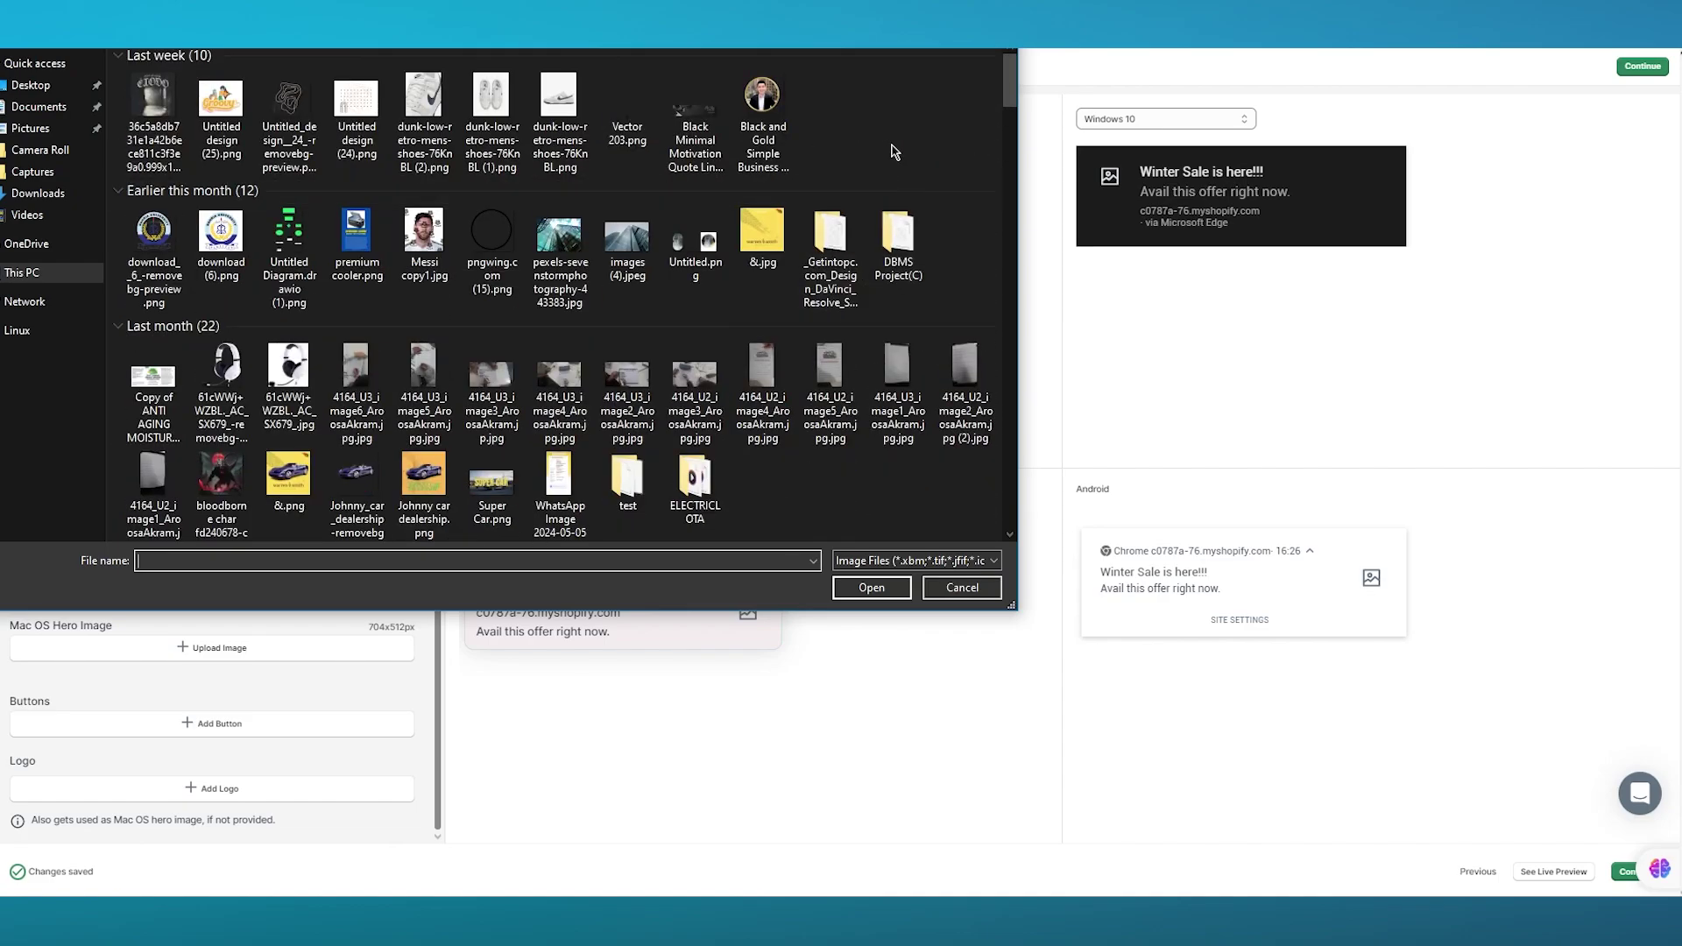
{"action": "scroll", "coordinate": [876, 219], "scroll_direction": "down", "scroll_amount": 1}
{"action": "scroll", "coordinate": [824, 297], "scroll_direction": "down", "scroll_amount": 3}
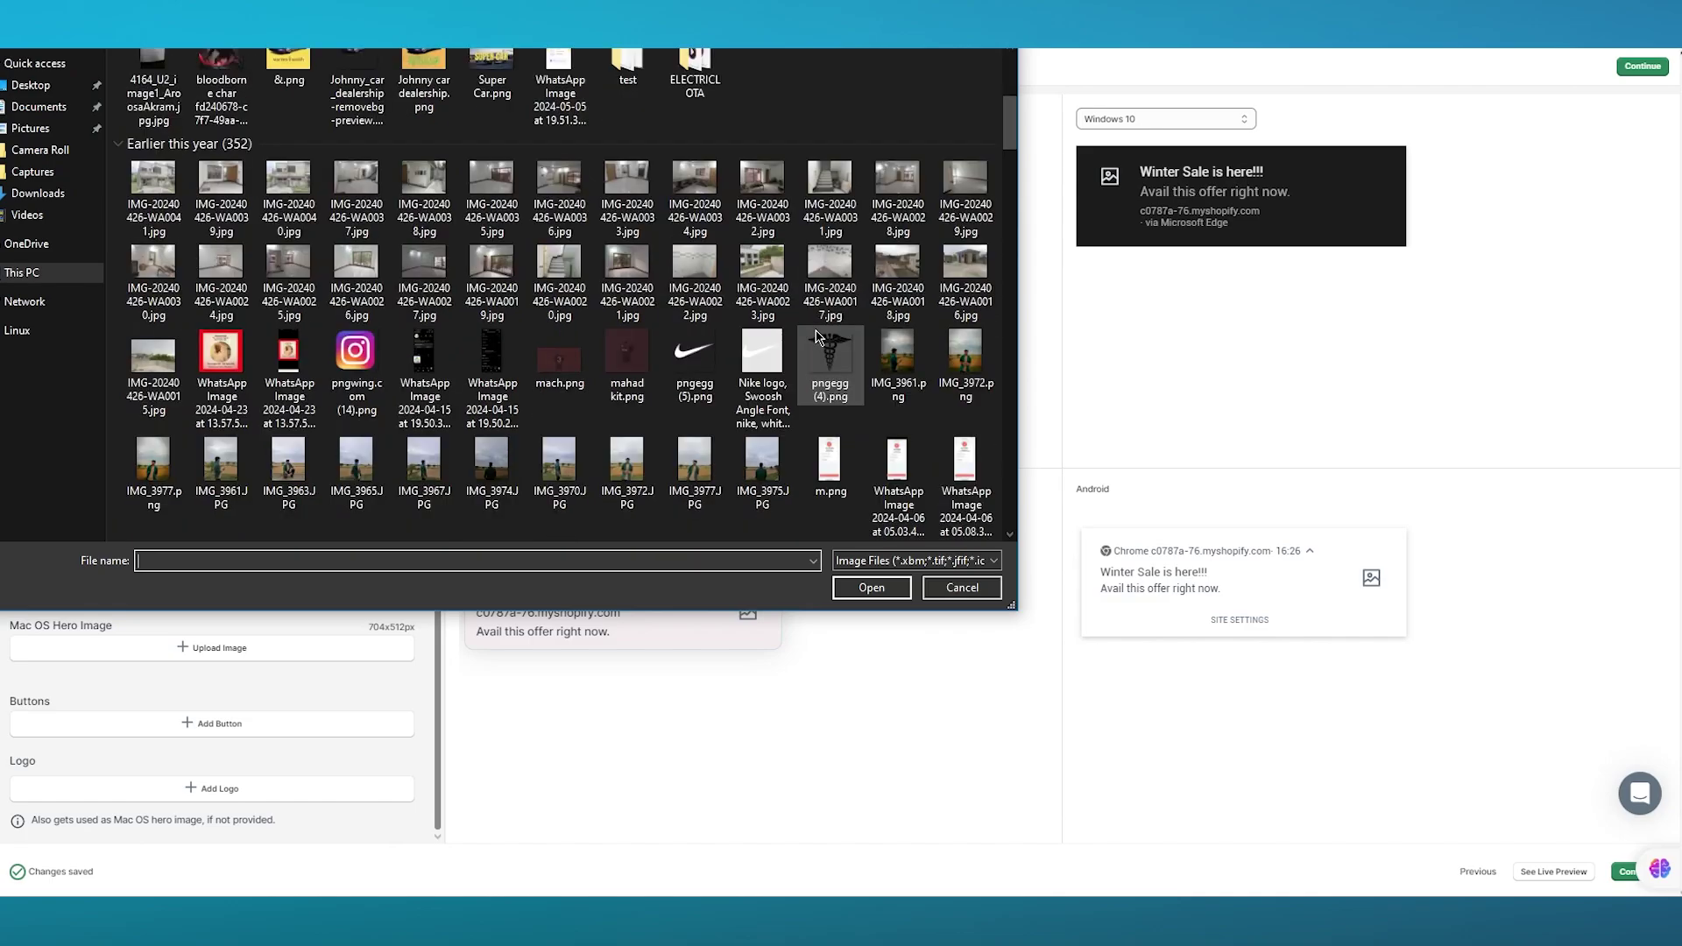
{"action": "scroll", "coordinate": [841, 298], "scroll_direction": "down", "scroll_amount": 3}
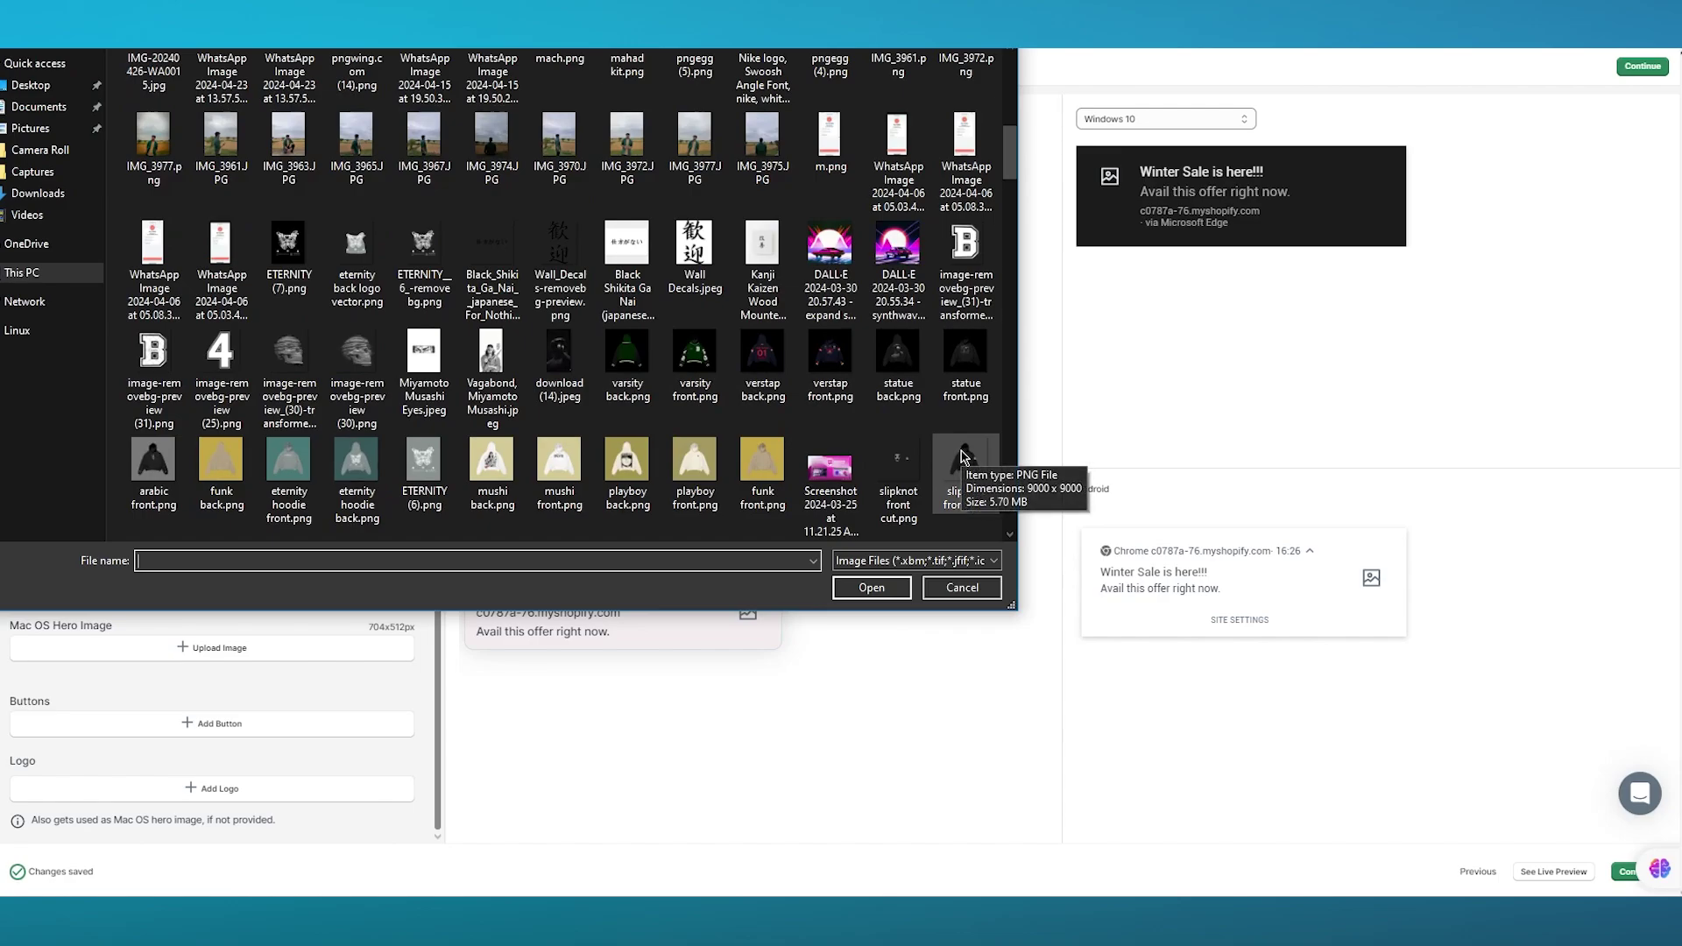
{"action": "left_click", "coordinate": [963, 379]}
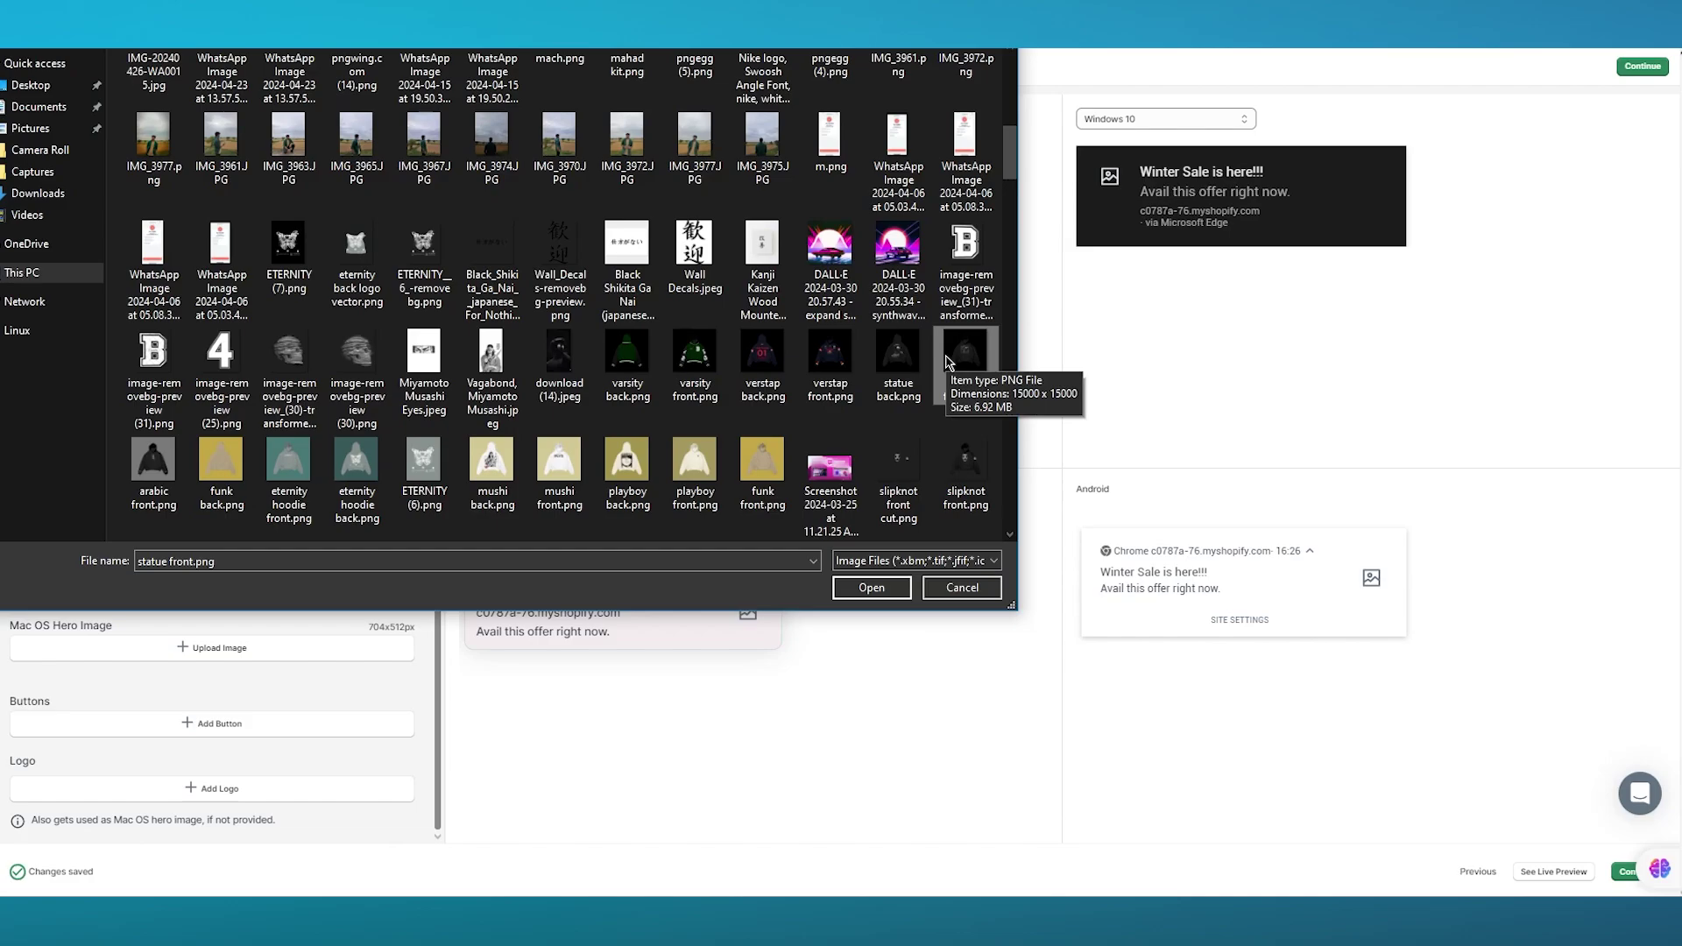
{"action": "double_click", "coordinate": [698, 353]}
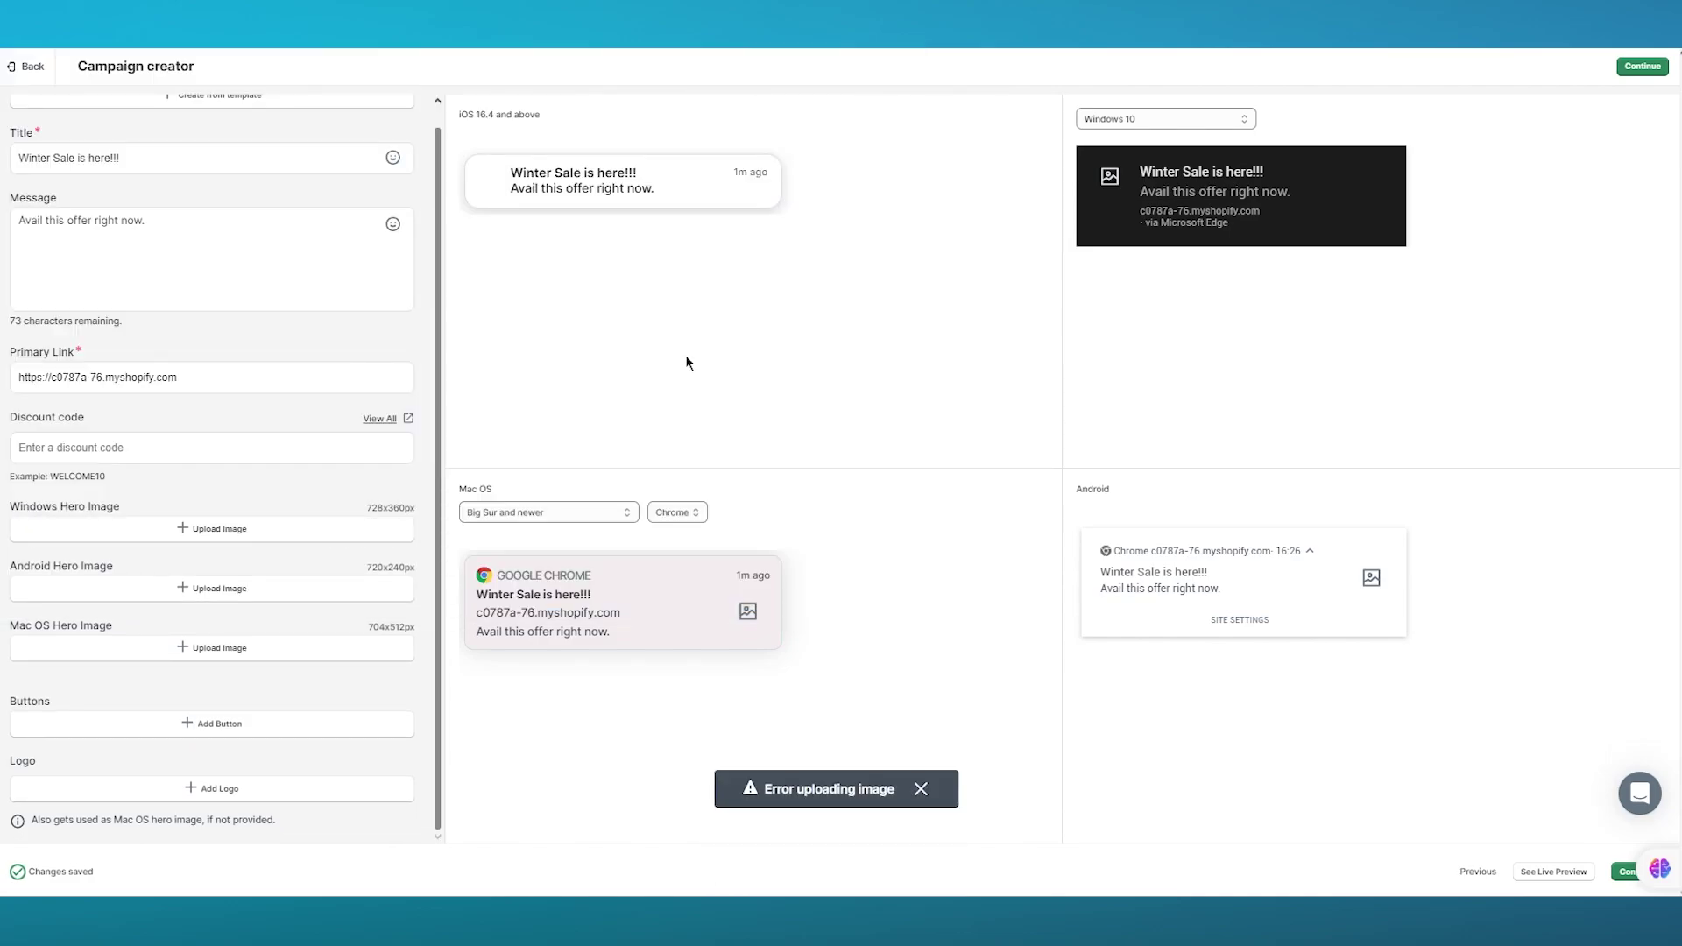
{"action": "left_click", "coordinate": [918, 787]}
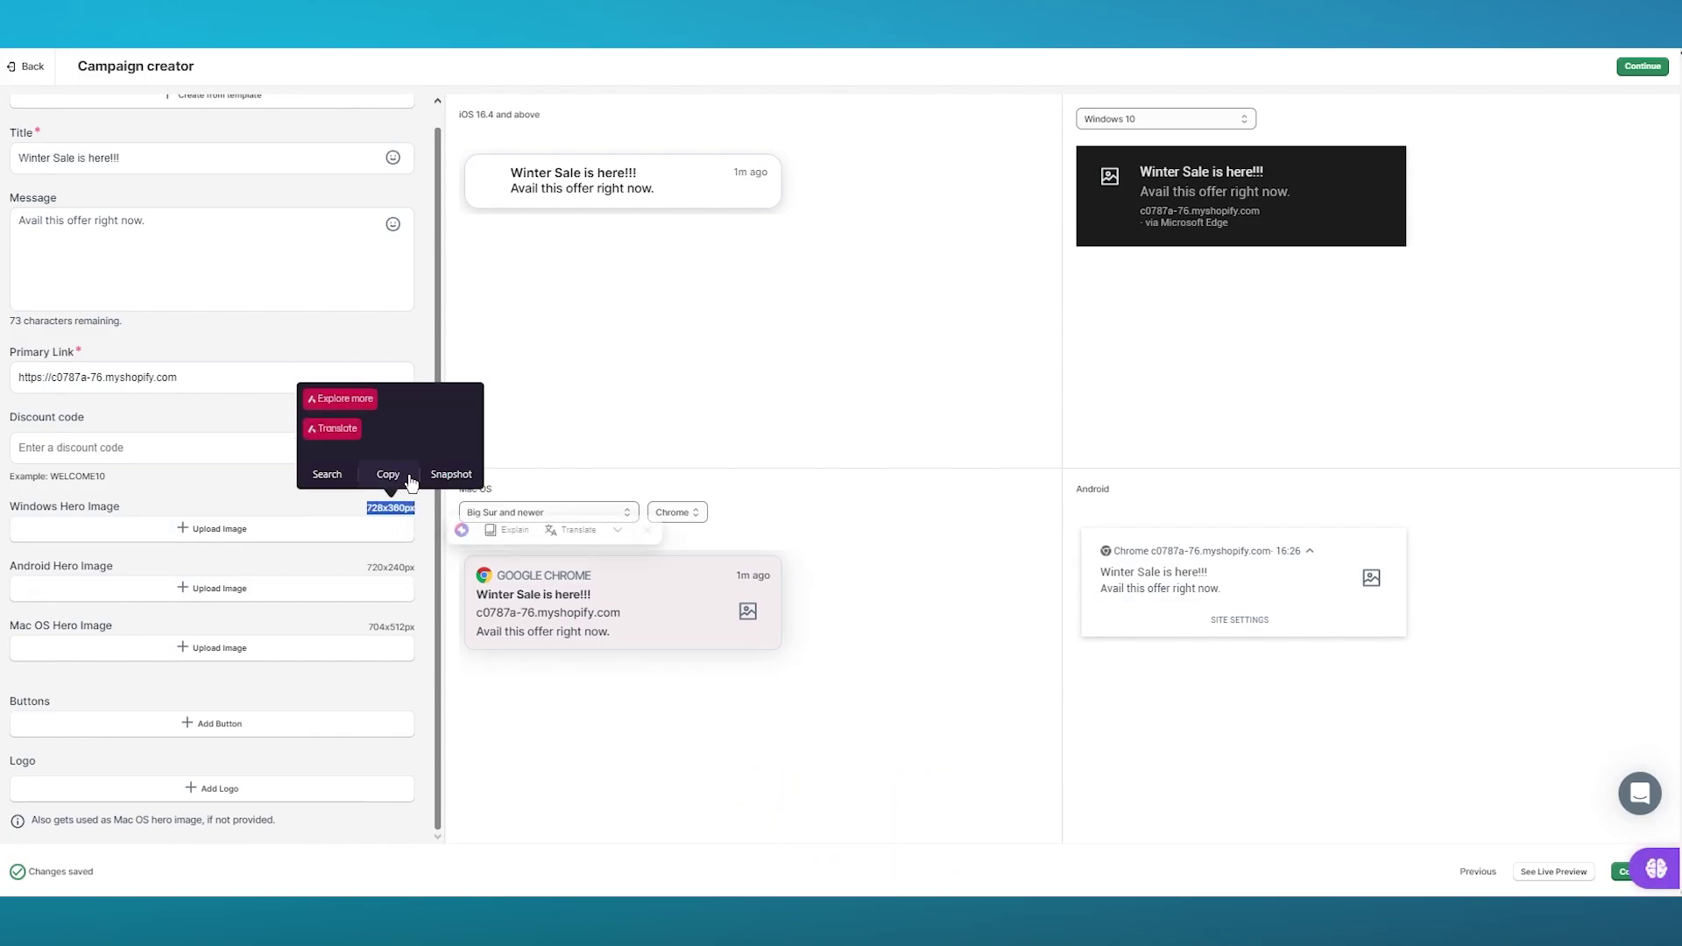
{"action": "left_click", "coordinate": [258, 495]}
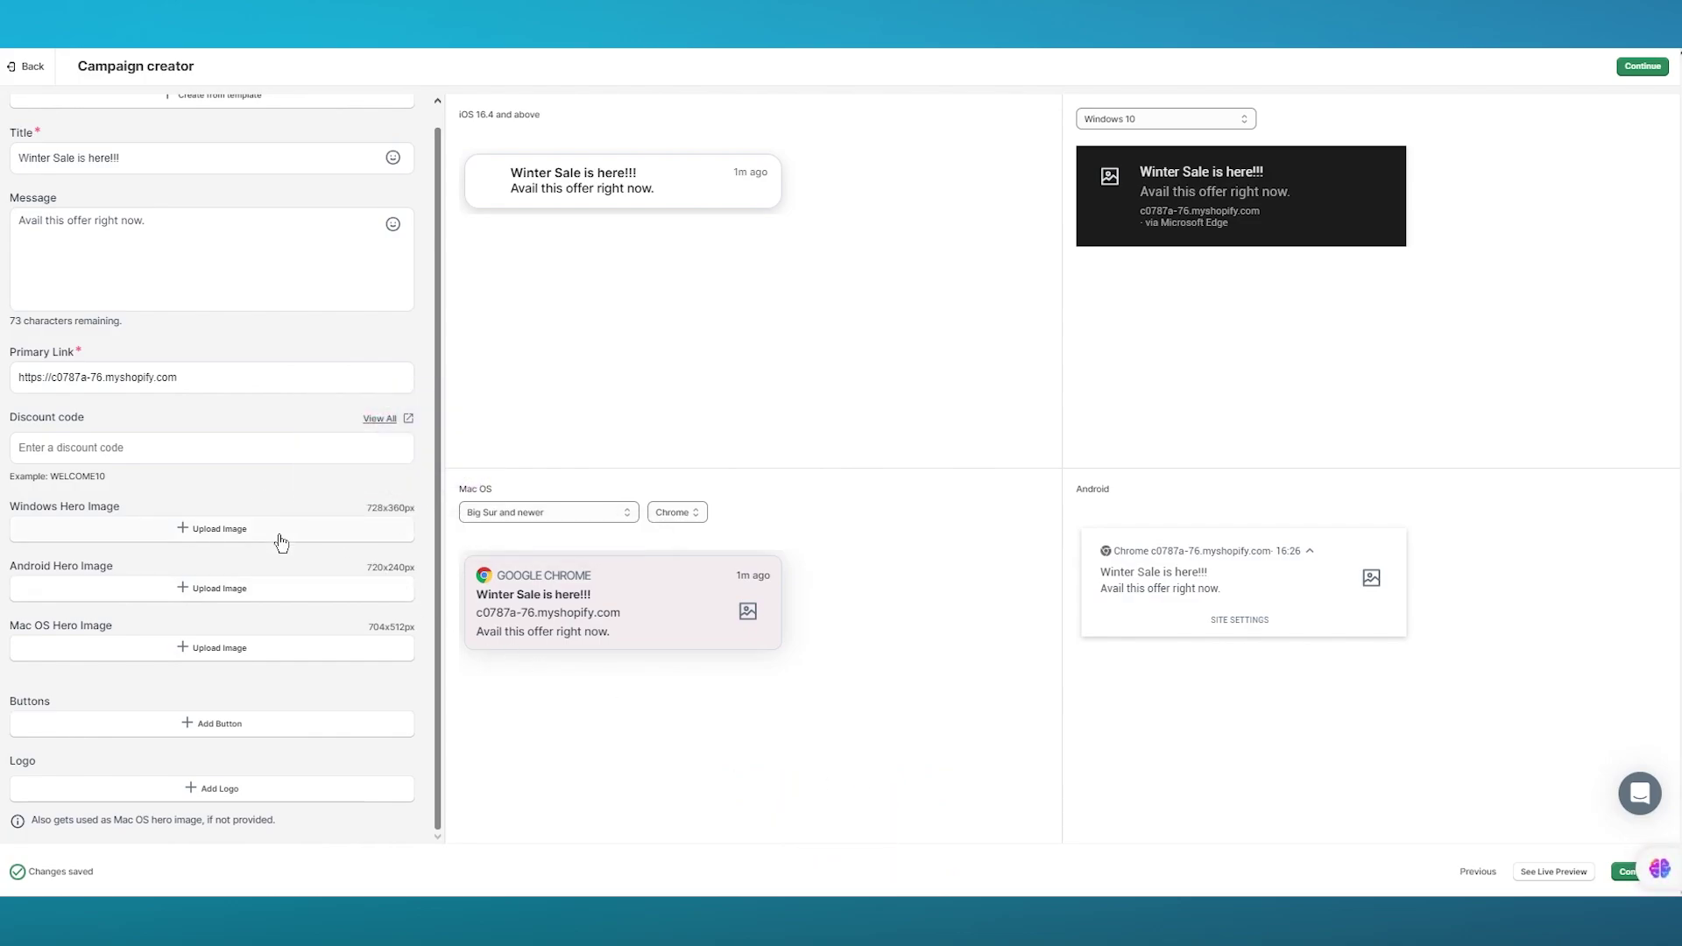
{"action": "left_click", "coordinate": [278, 532]}
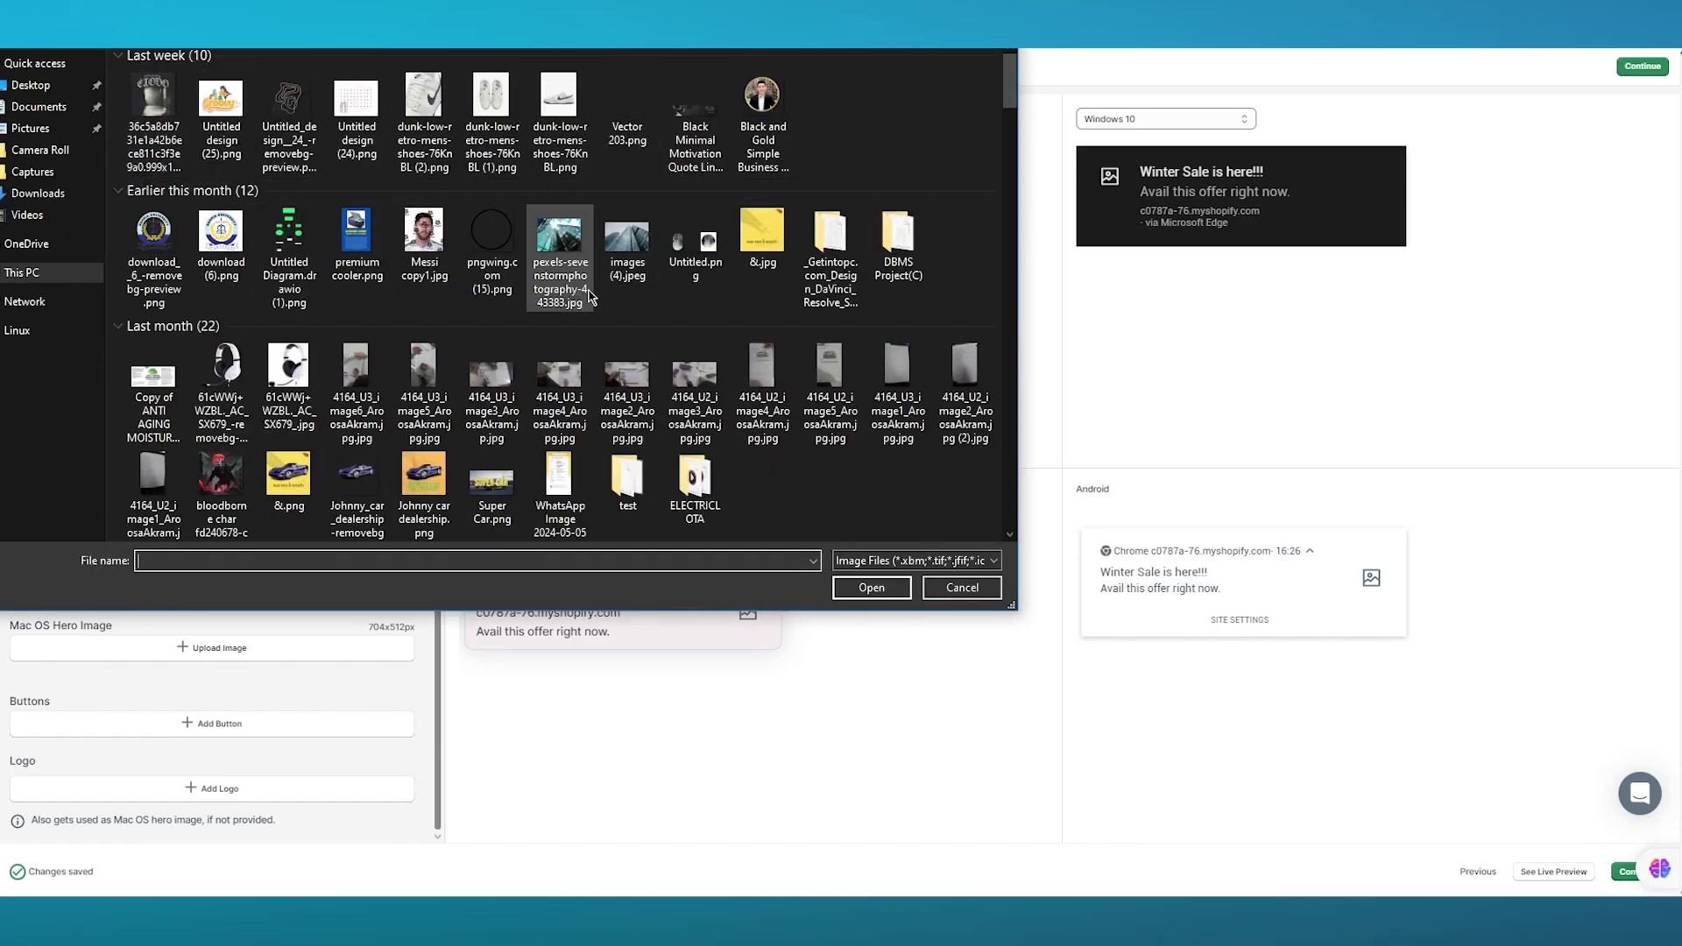
{"action": "scroll", "coordinate": [486, 260], "scroll_direction": "down", "scroll_amount": 5}
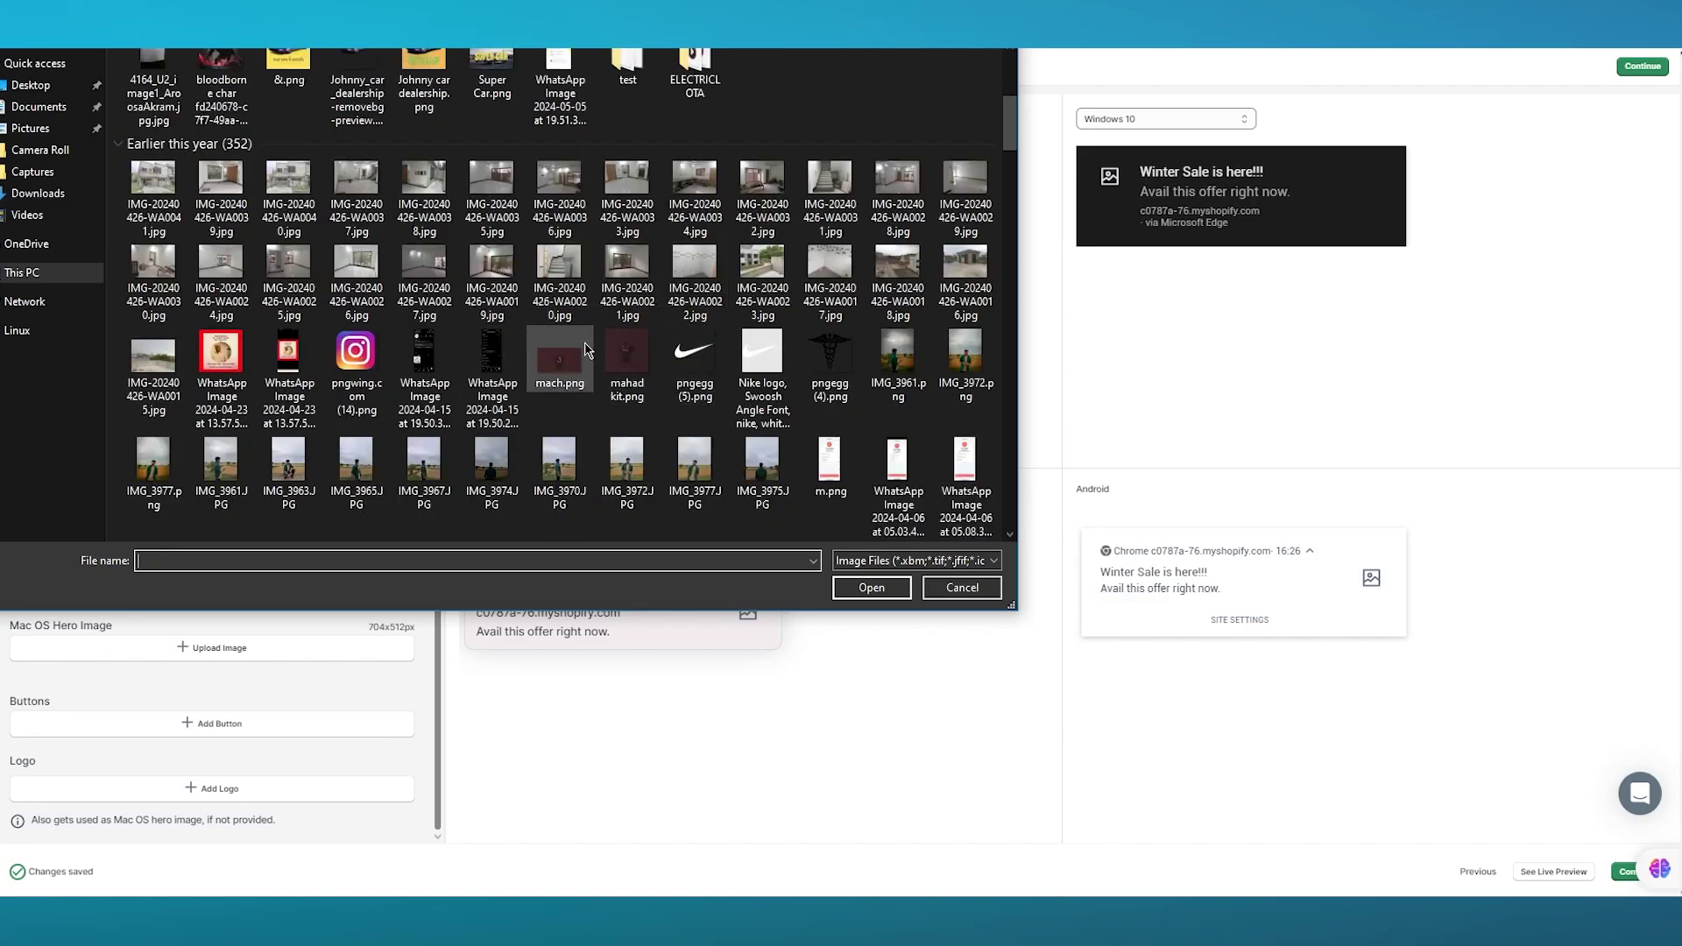
{"action": "scroll", "coordinate": [525, 307], "scroll_direction": "up", "scroll_amount": 5}
{"action": "double_click", "coordinate": [156, 100]}
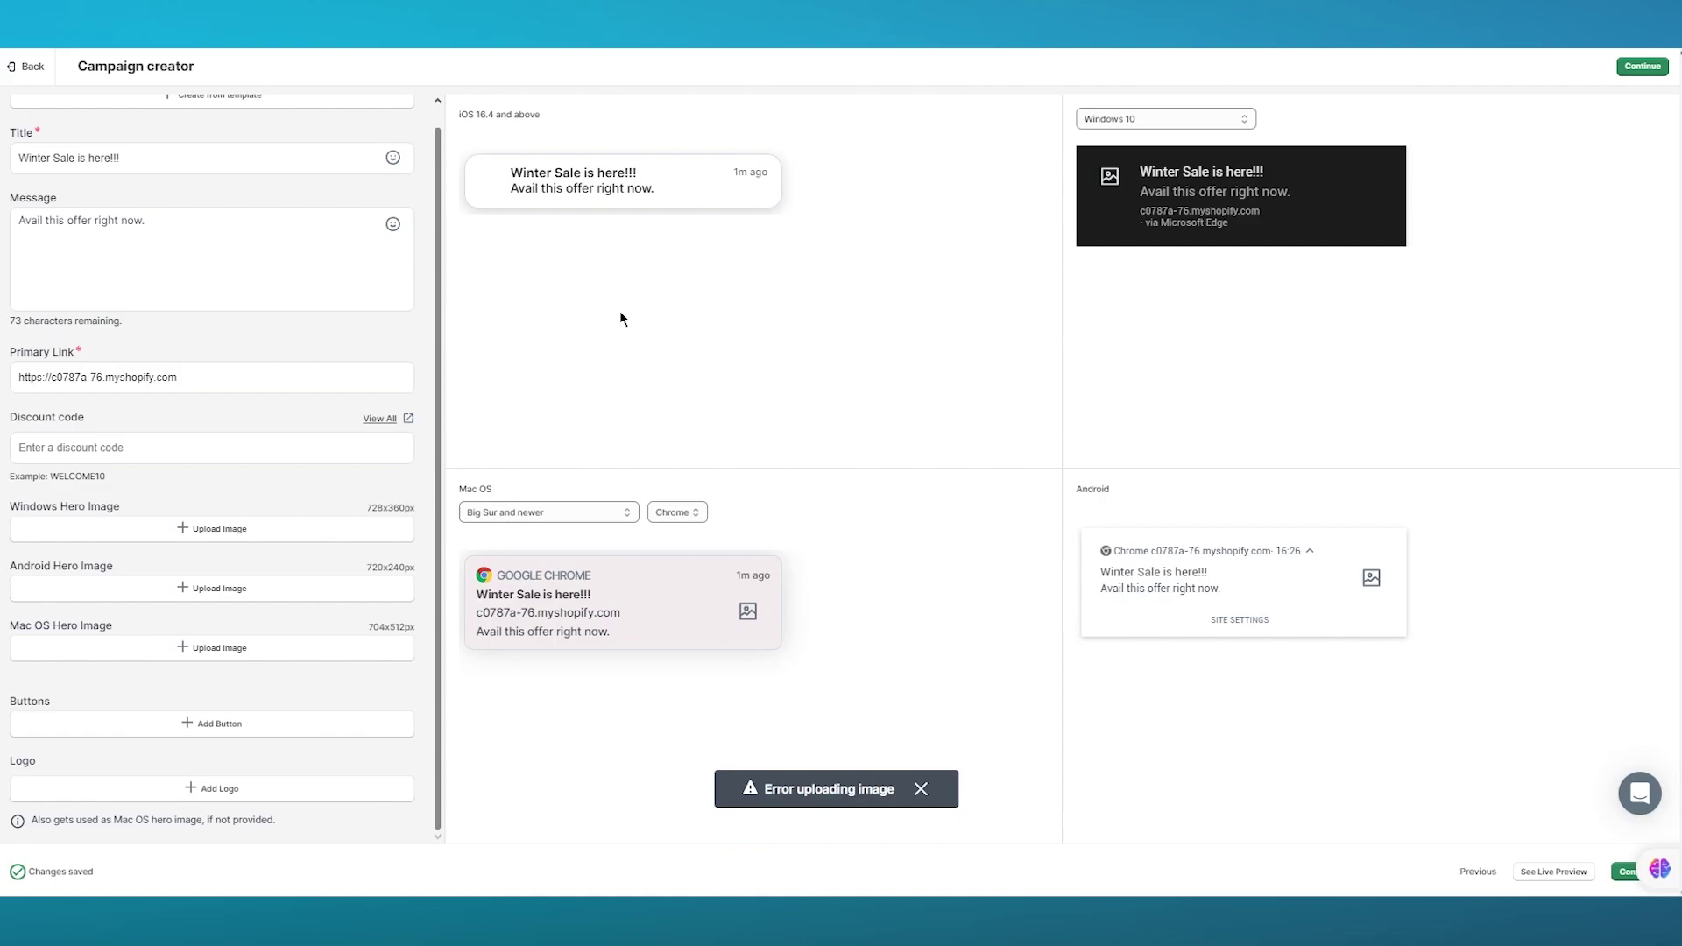
{"action": "left_click_drag", "start_coordinate": [508, 171], "coordinate": [668, 318]}
{"action": "left_click", "coordinate": [507, 242]}
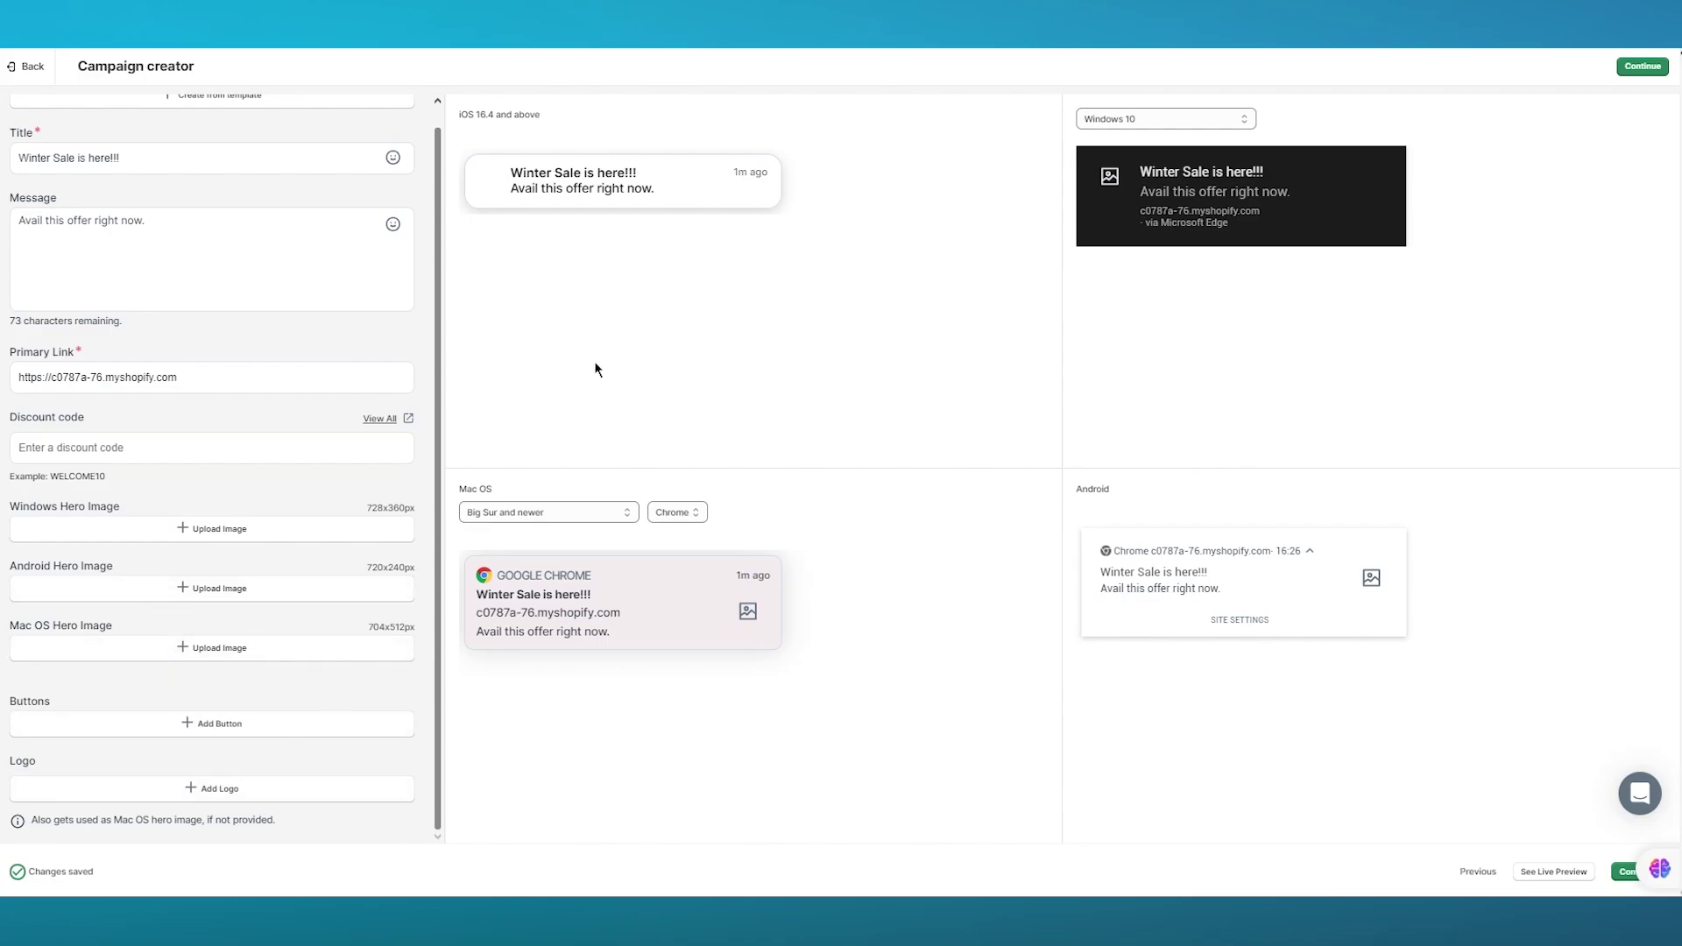
Step: Apply the Ultimate Clearance Sale template to the notification and continue to the summary
{"action": "scroll", "coordinate": [324, 193], "scroll_direction": "up", "scroll_amount": 2}
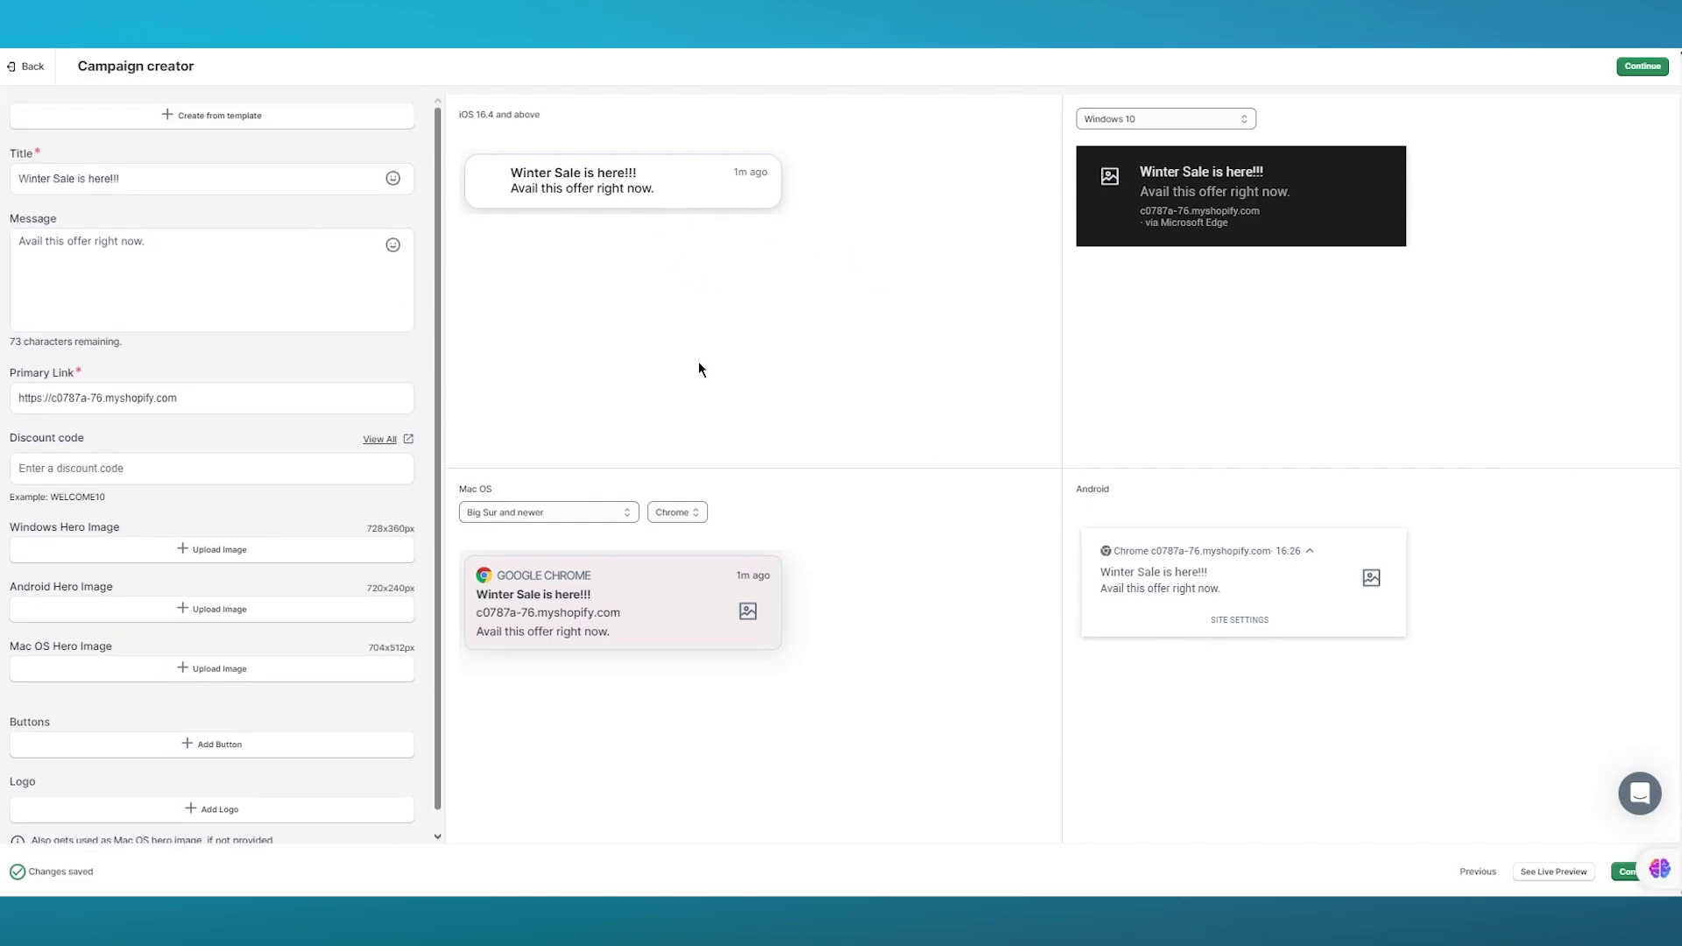
{"action": "left_click", "coordinate": [1134, 121]}
{"action": "left_click", "coordinate": [283, 115]}
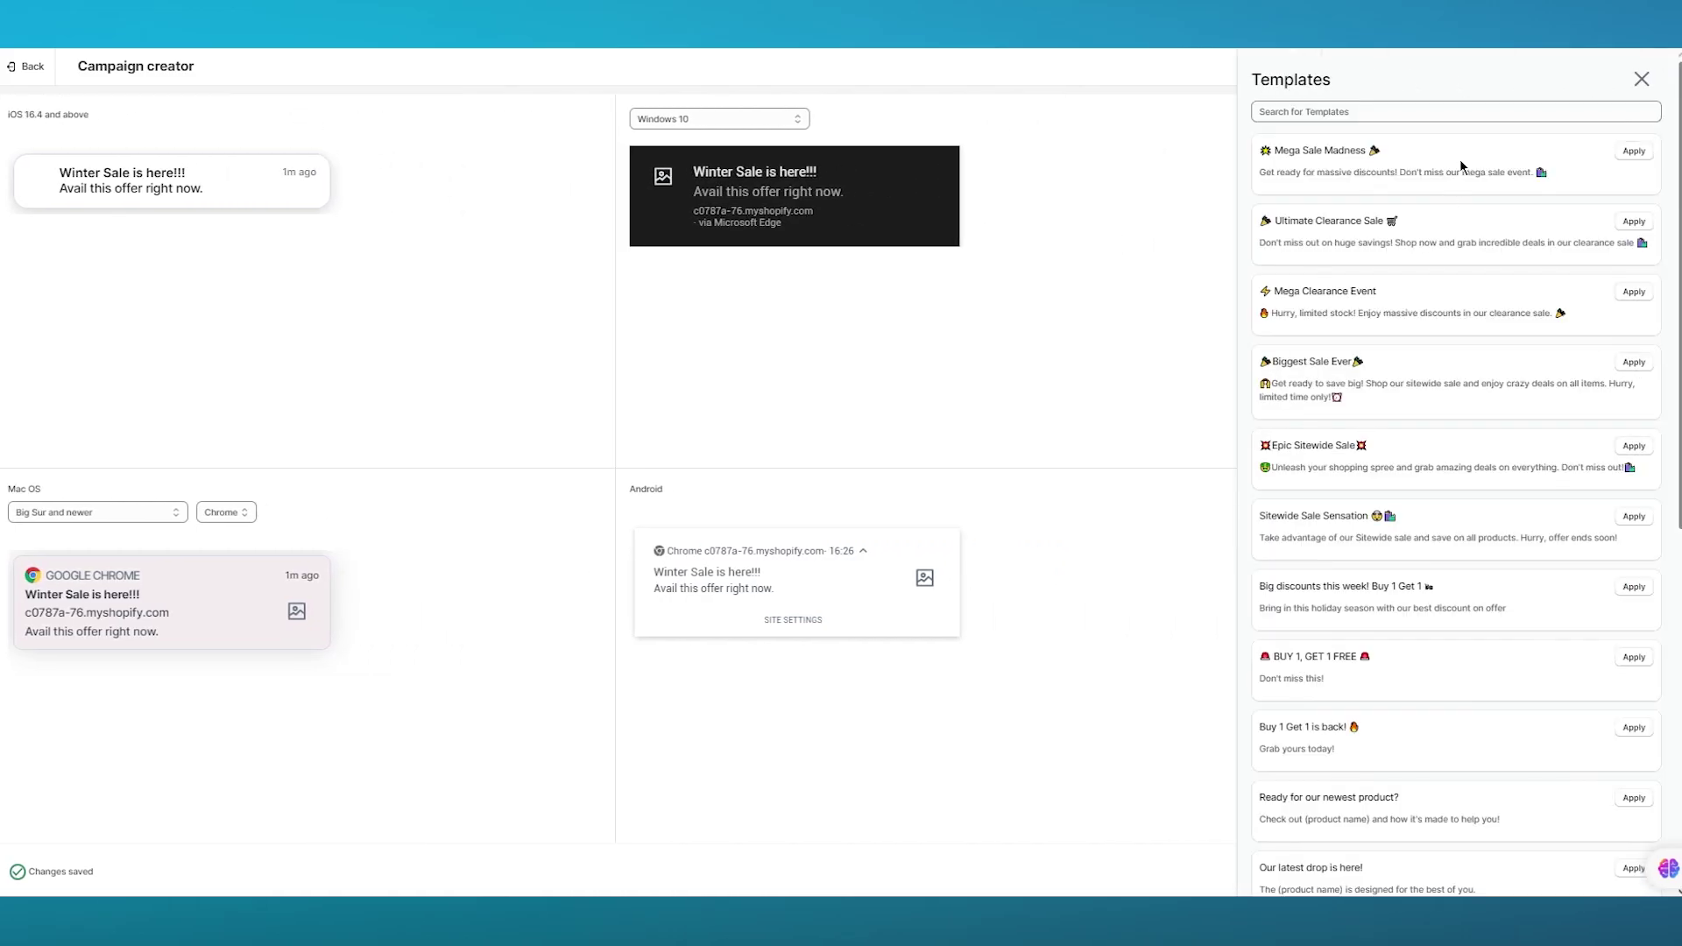
{"action": "left_click", "coordinate": [1633, 221]}
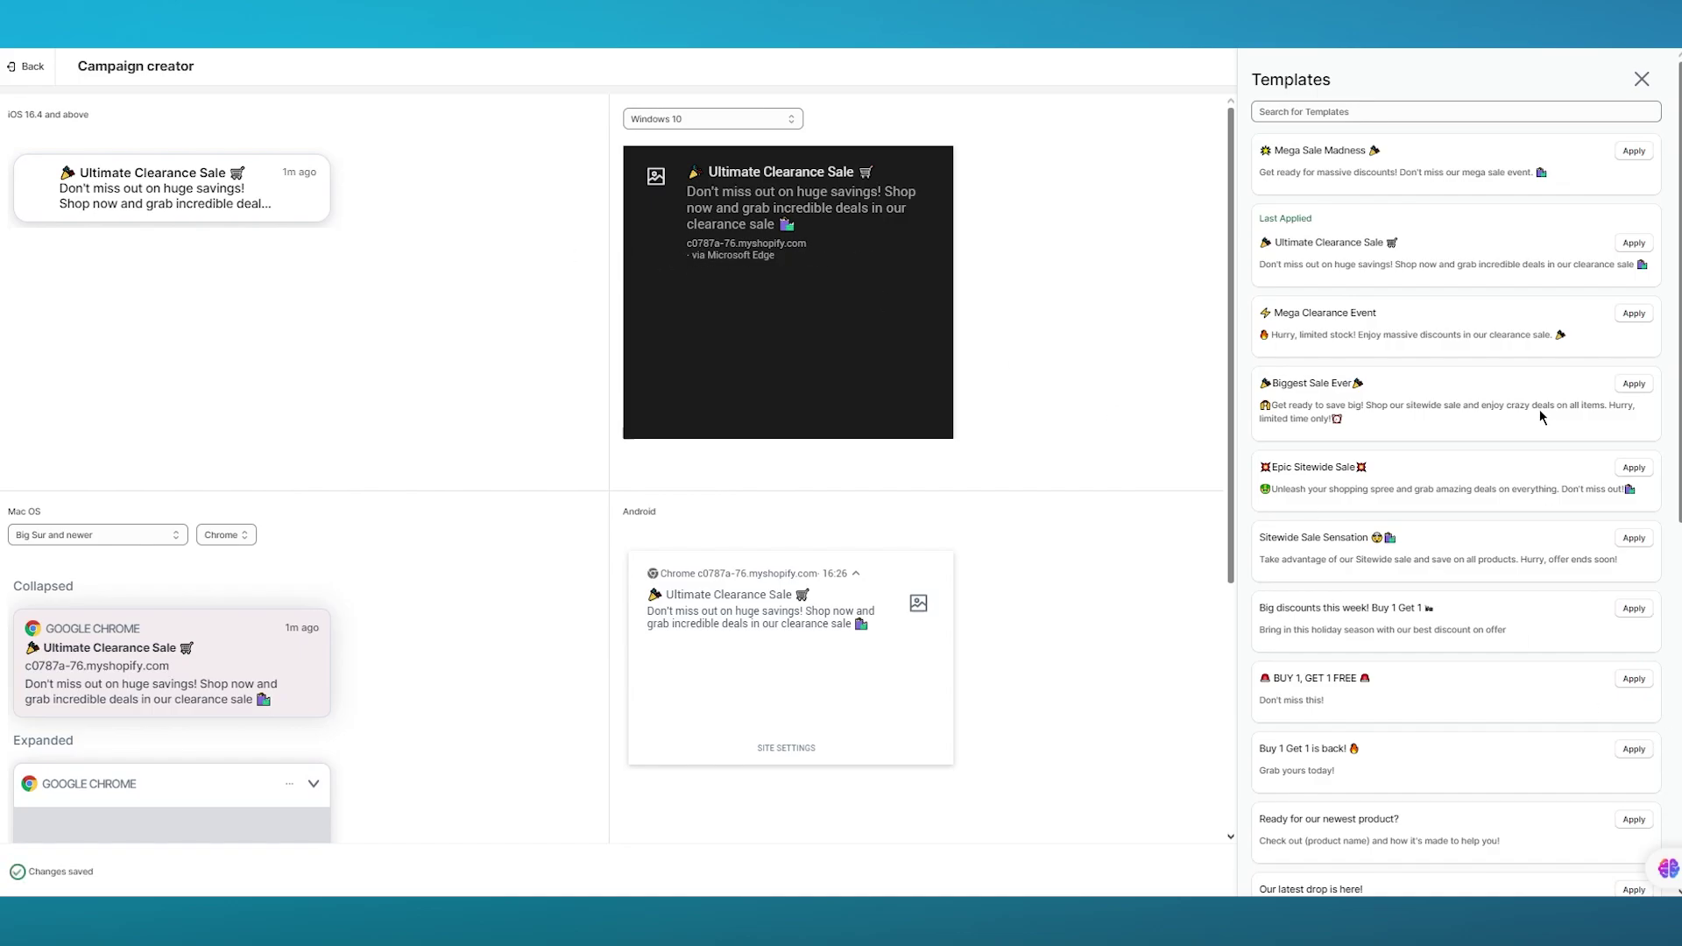
{"action": "left_click", "coordinate": [1641, 80]}
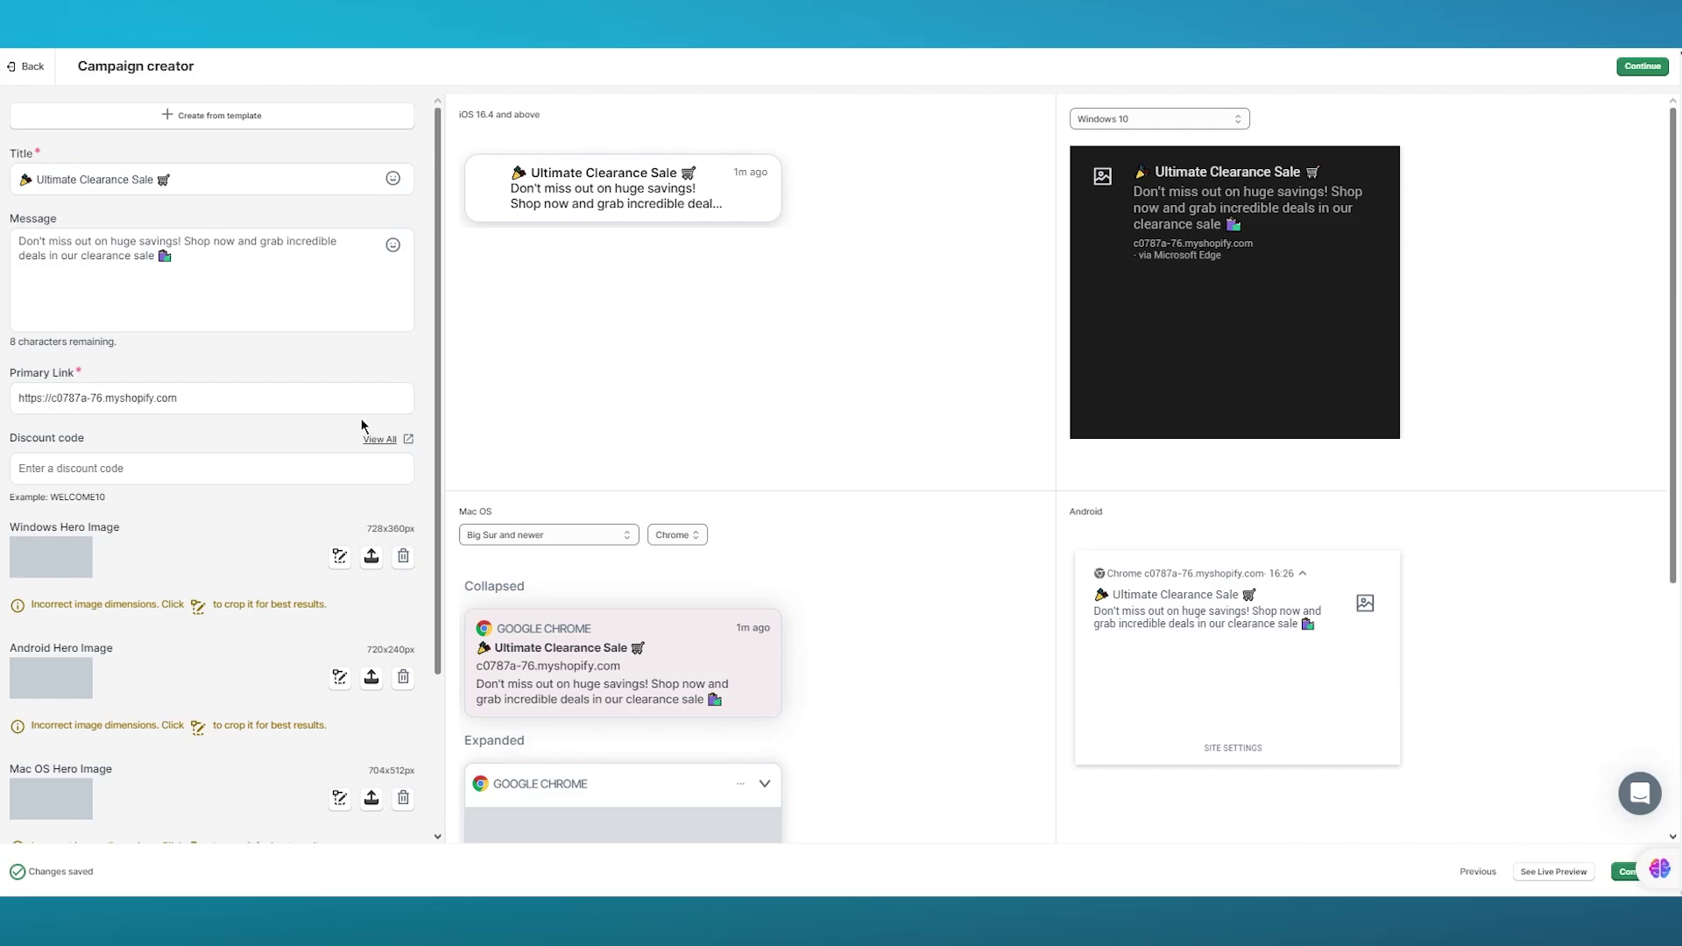
{"action": "scroll", "coordinate": [287, 436], "scroll_direction": "down", "scroll_amount": 3}
{"action": "scroll", "coordinate": [291, 436], "scroll_direction": "up", "scroll_amount": 3}
{"action": "left_click", "coordinate": [1629, 70]}
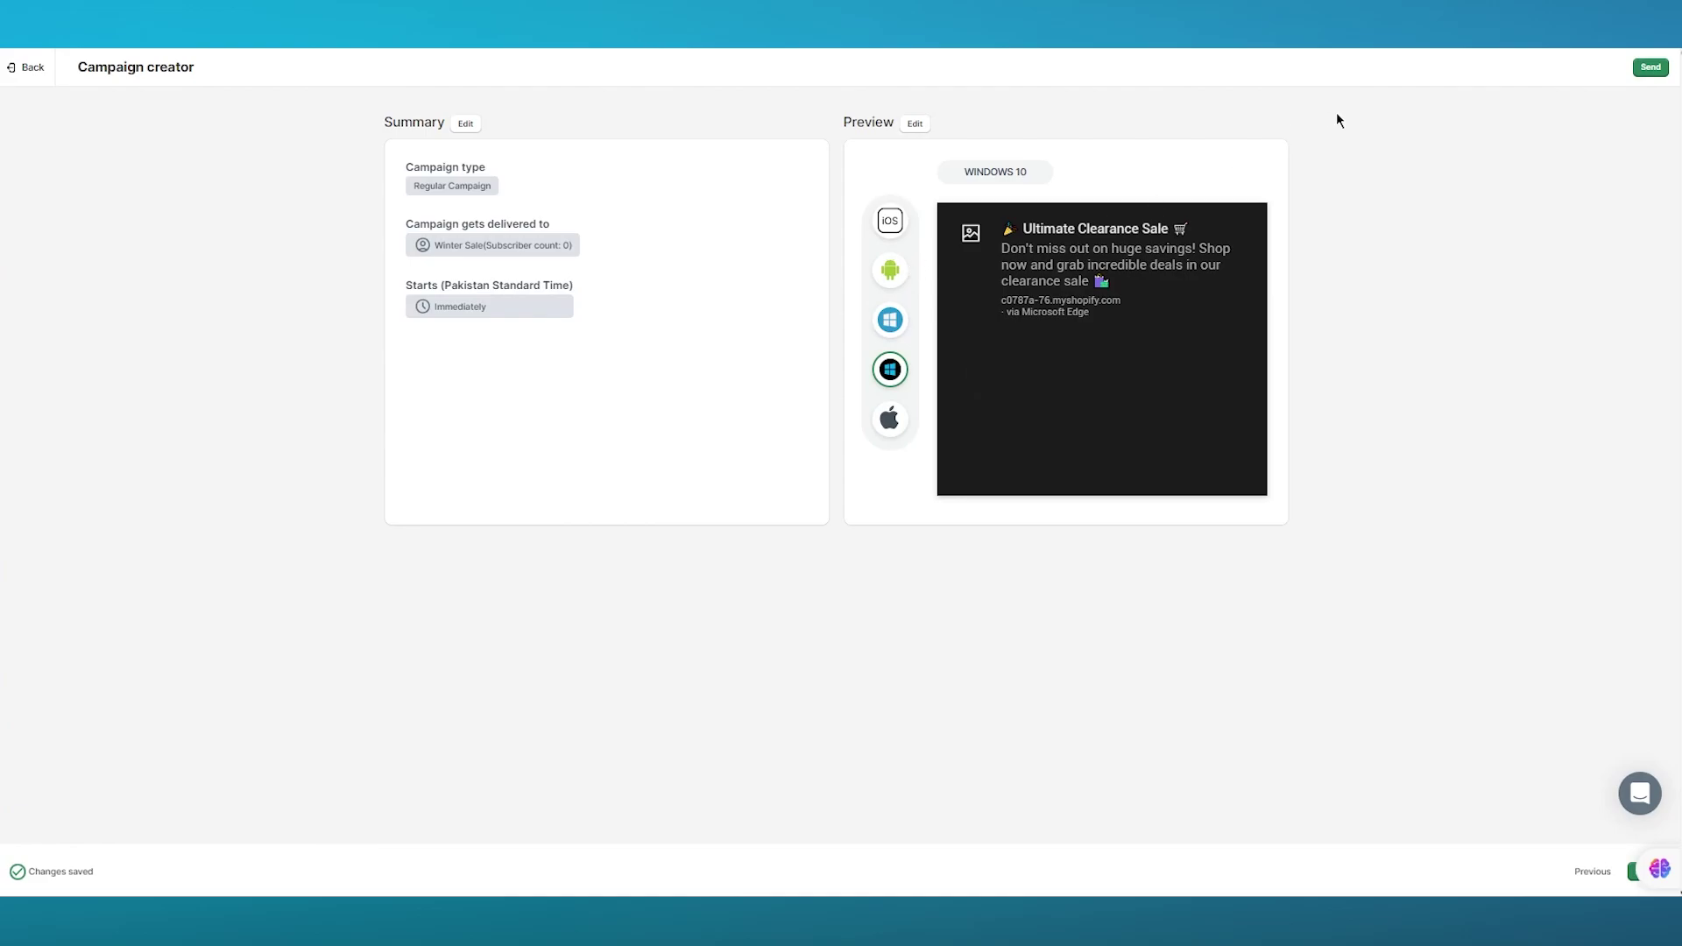
Step: Try sending the campaign, note the subscriber error, and go back to Campaigns
{"action": "left_click", "coordinate": [1650, 67]}
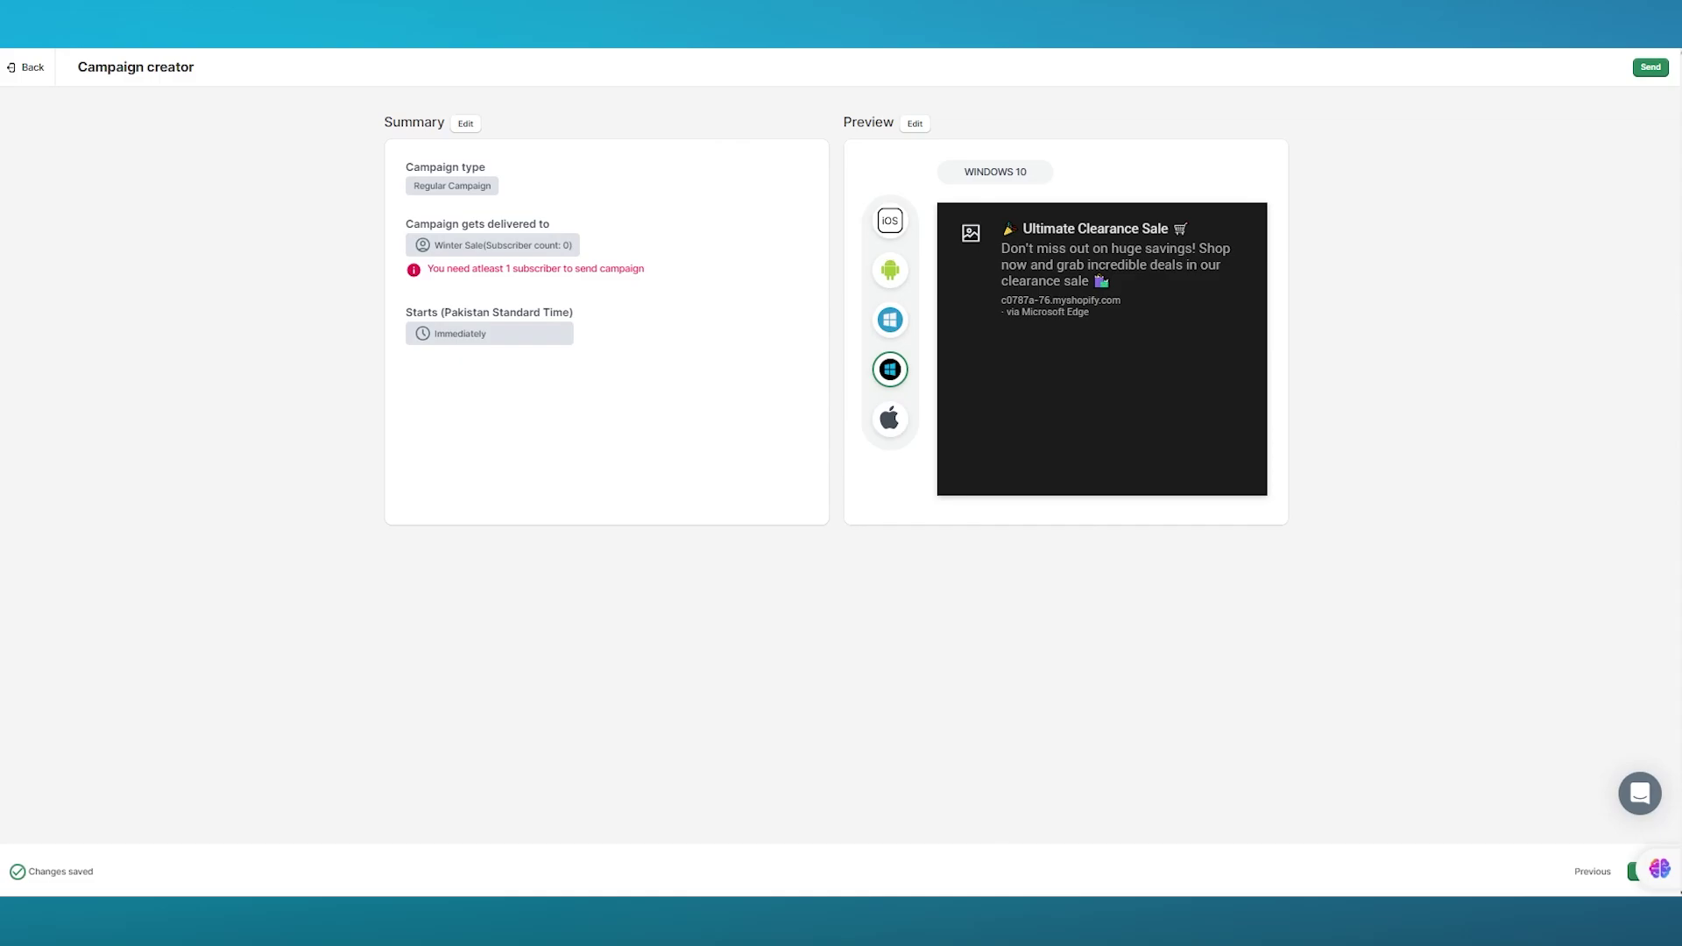
{"action": "left_click", "coordinate": [18, 66]}
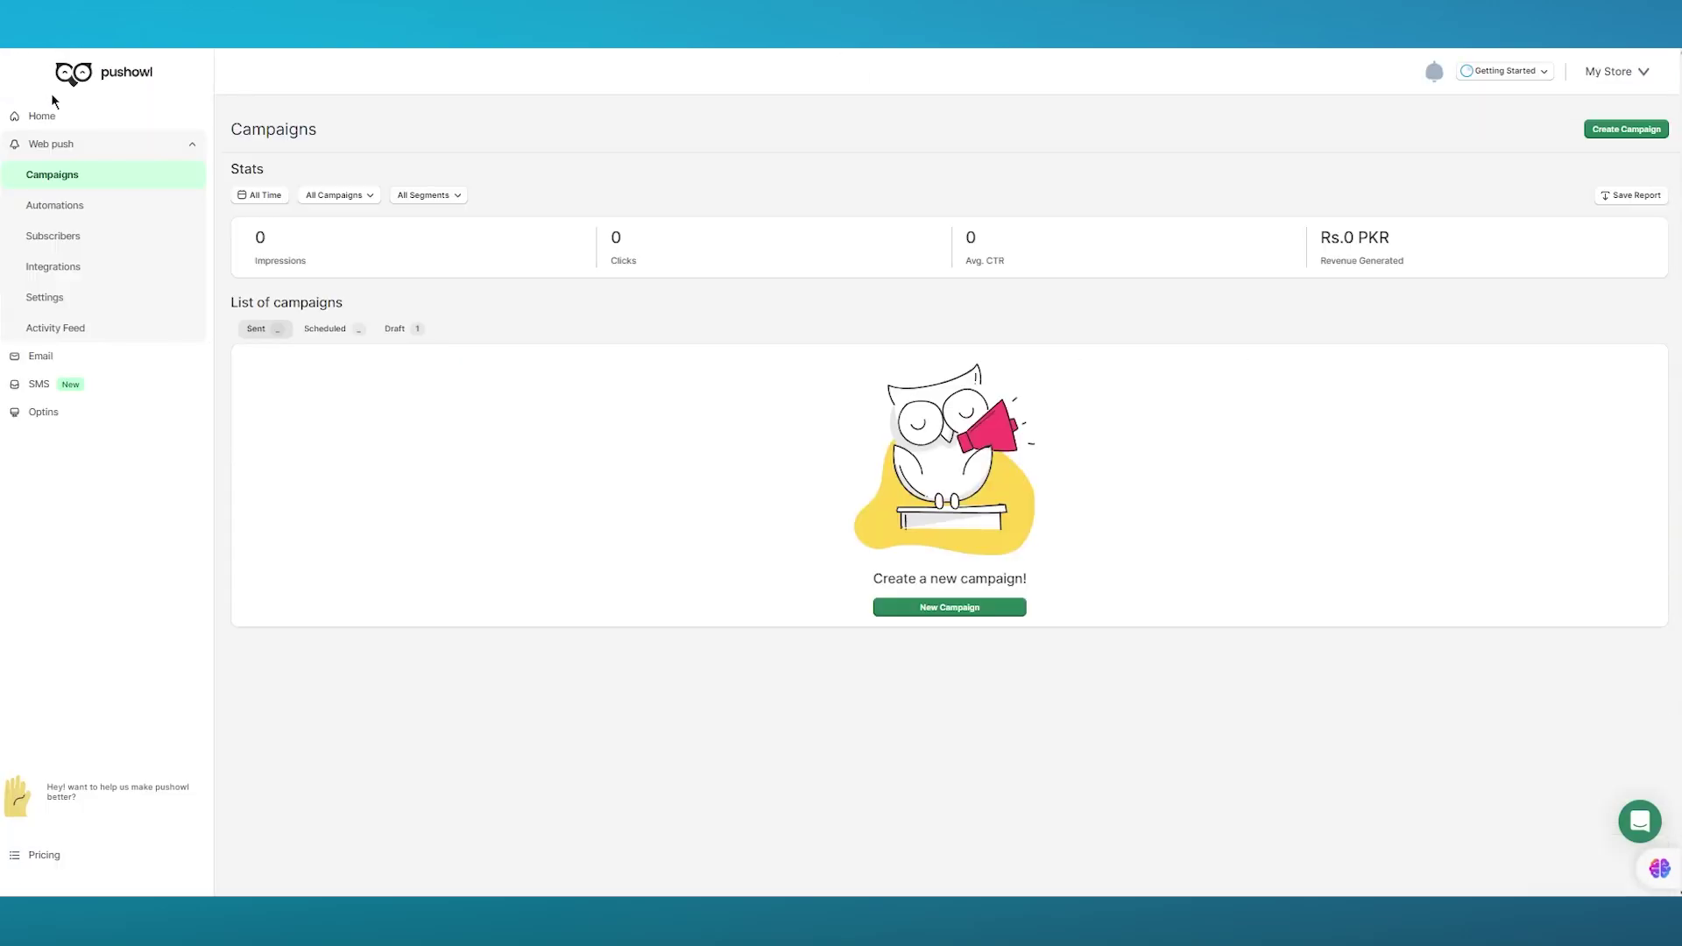
{"action": "left_click", "coordinate": [139, 382]}
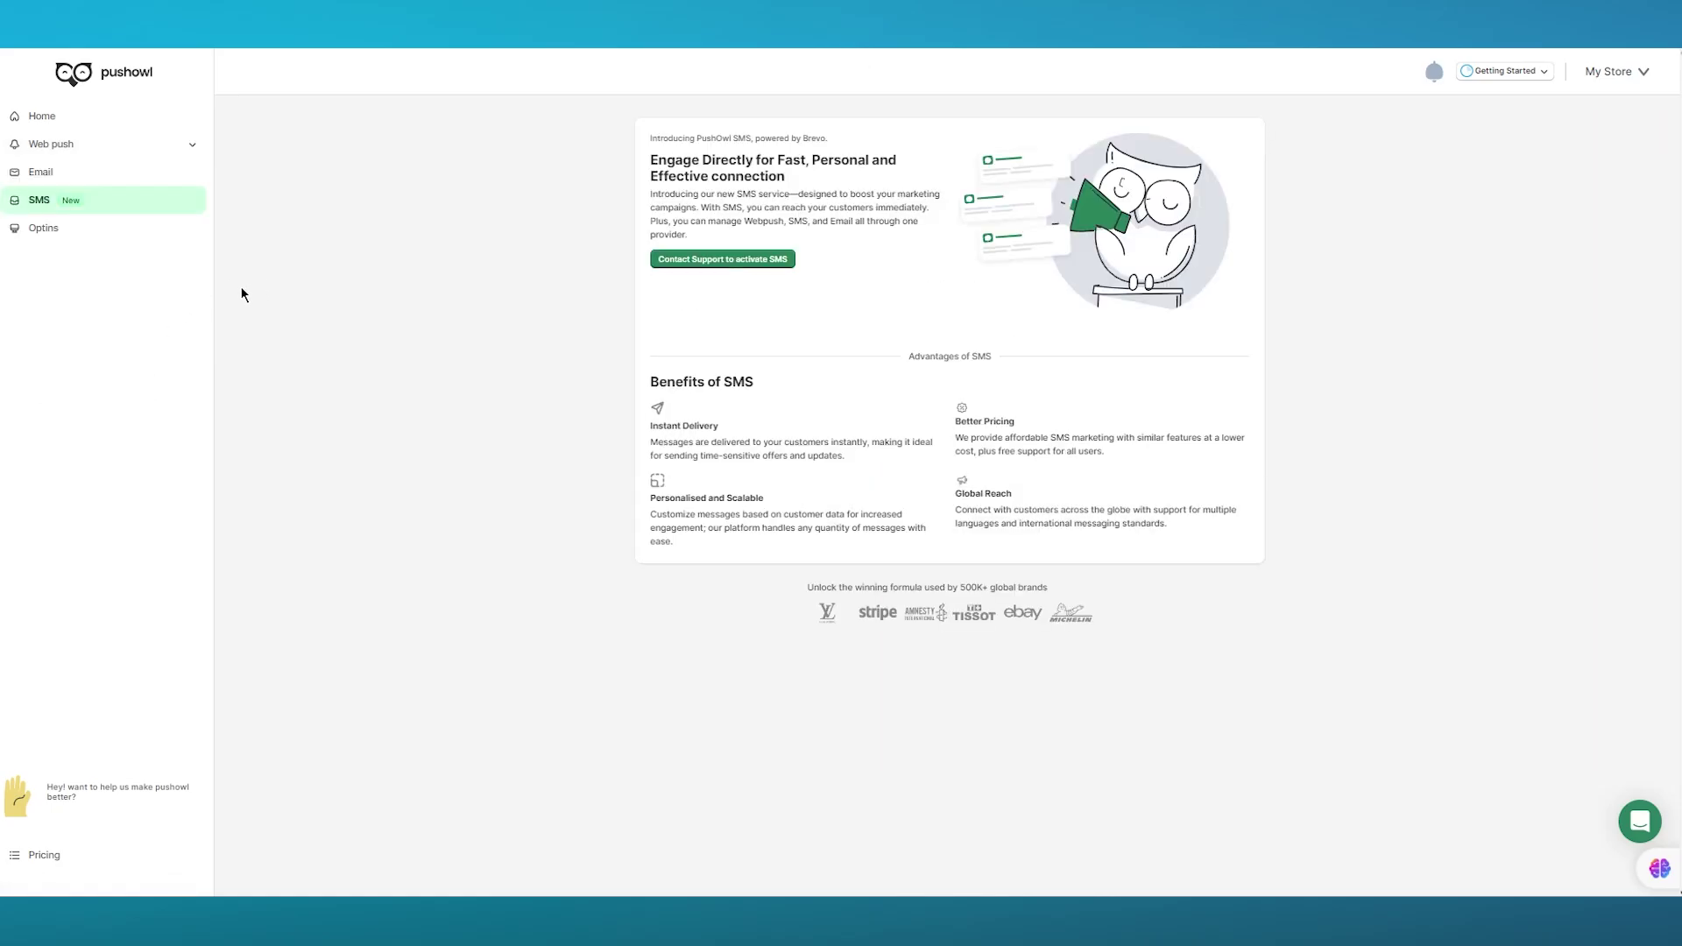
{"action": "left_click", "coordinate": [112, 182]}
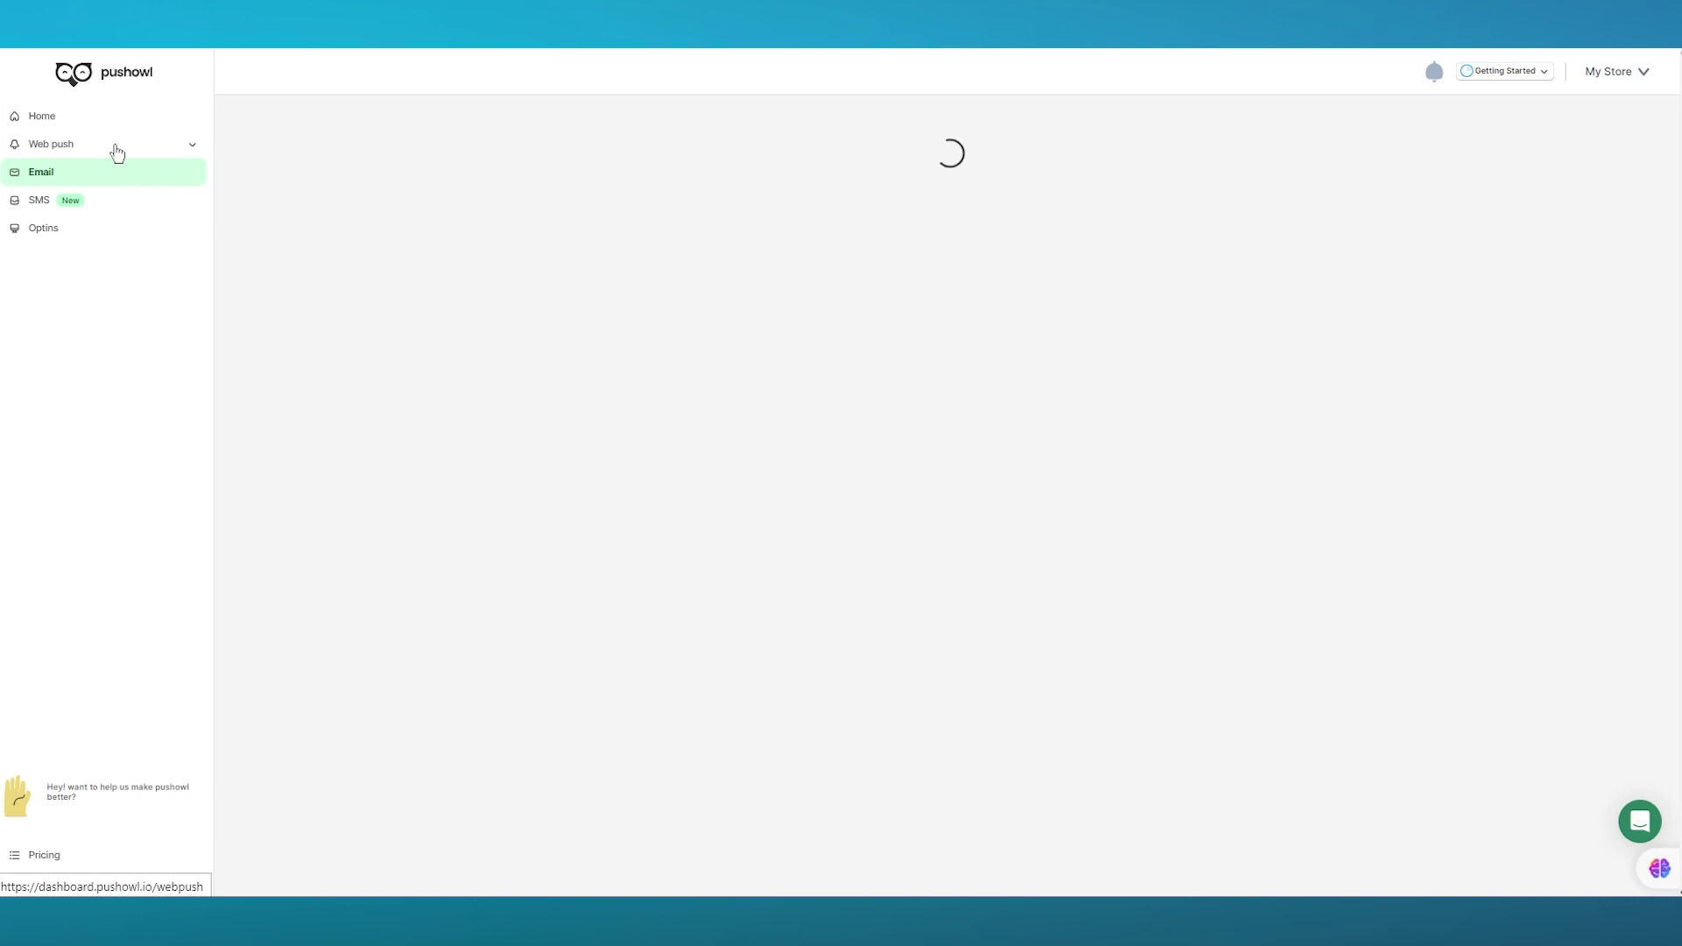
{"action": "left_click", "coordinate": [116, 148]}
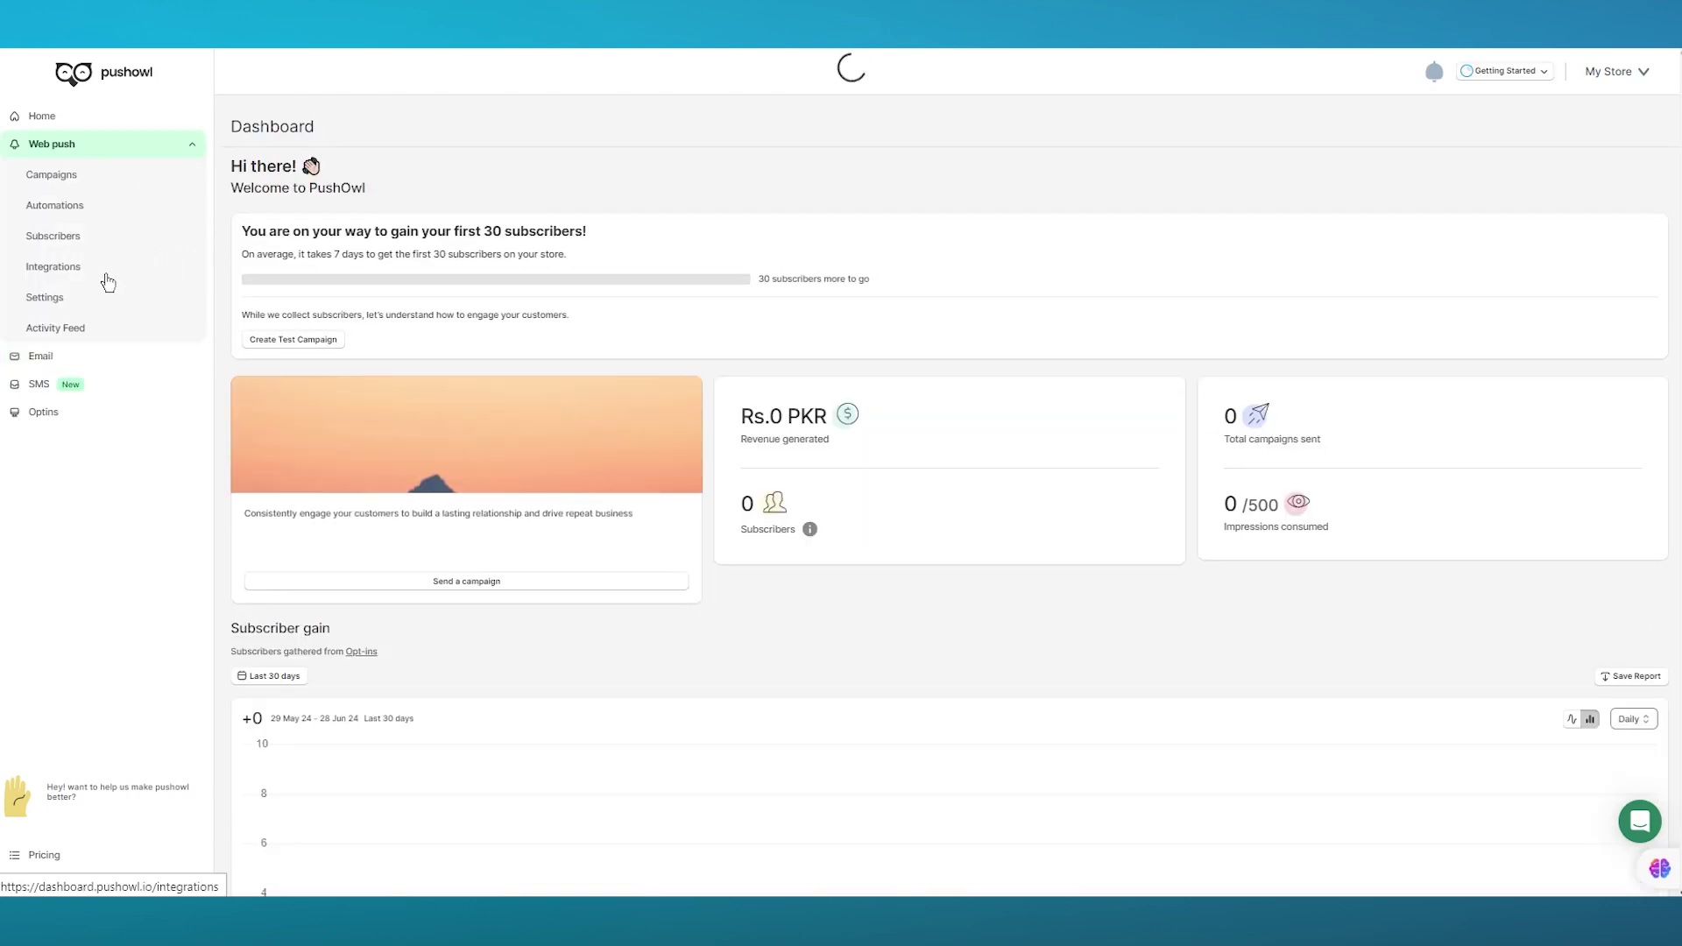
{"action": "left_click", "coordinate": [106, 273]}
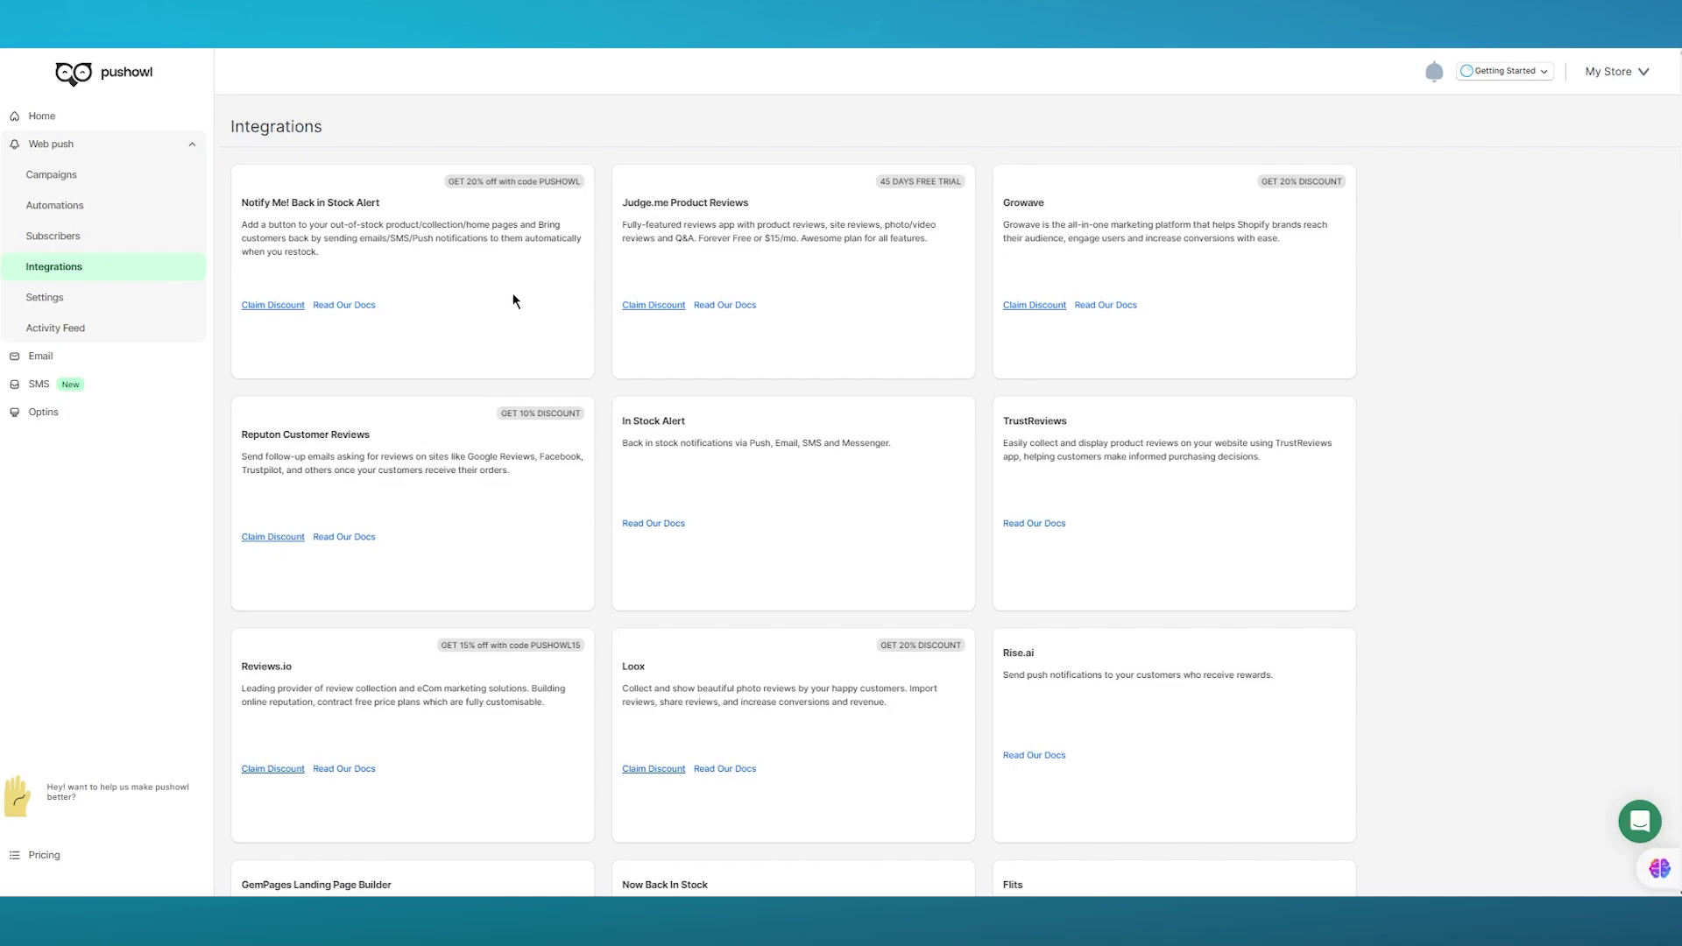
{"action": "left_click", "coordinate": [63, 238]}
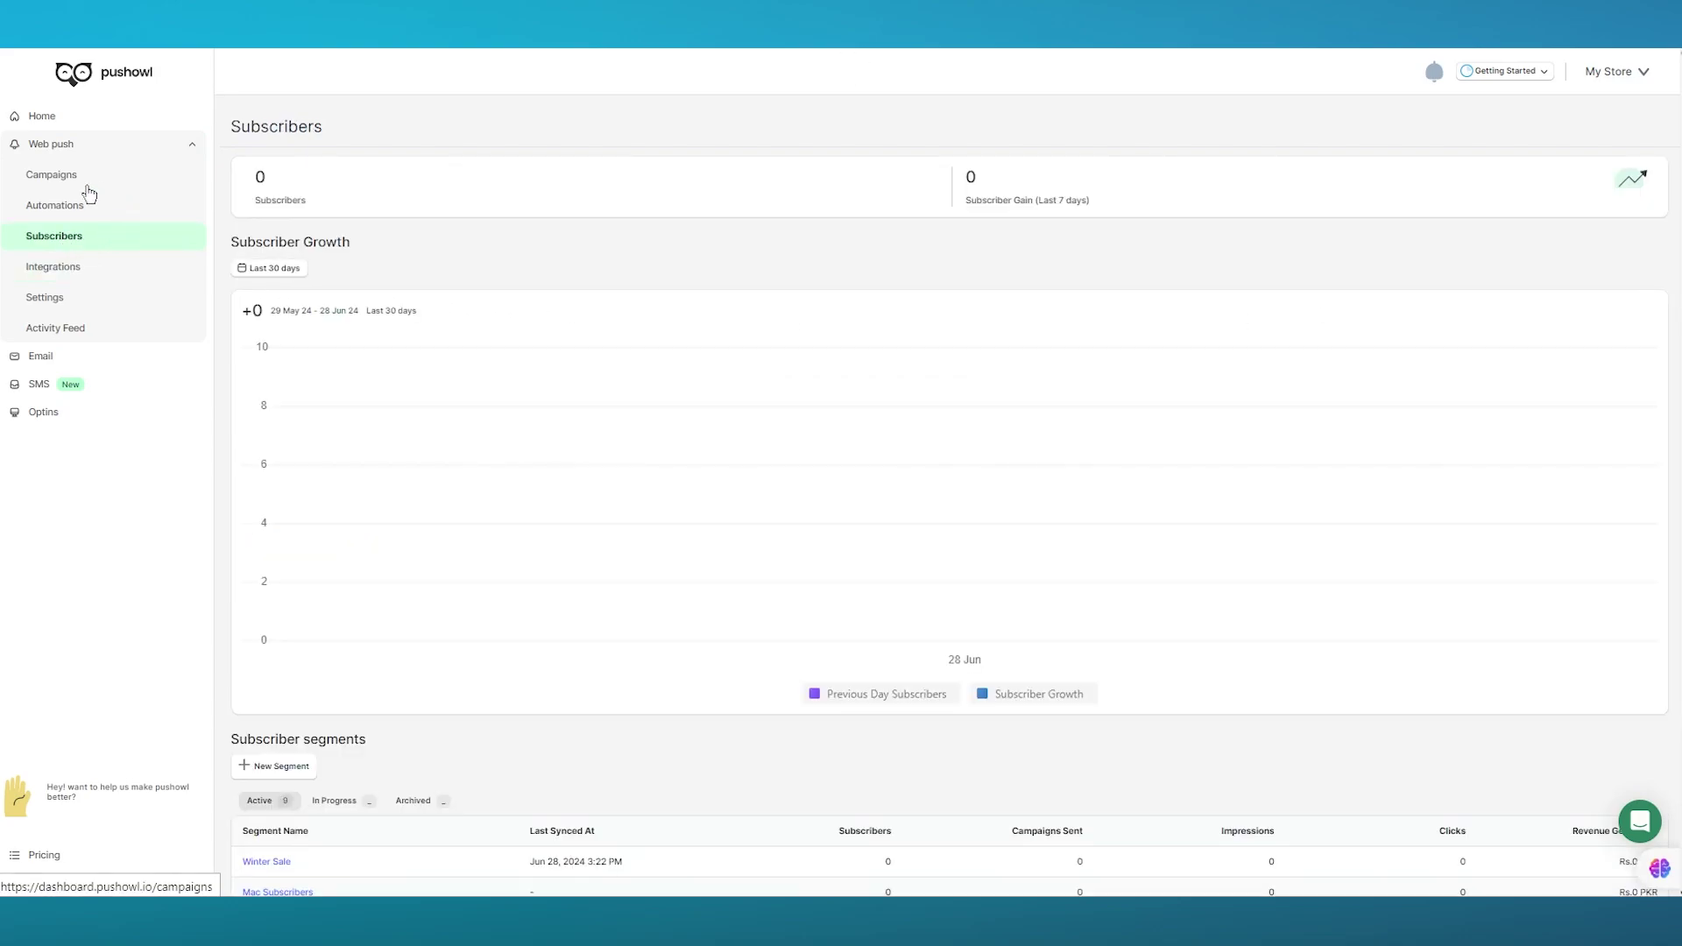
{"action": "left_click", "coordinate": [87, 184]}
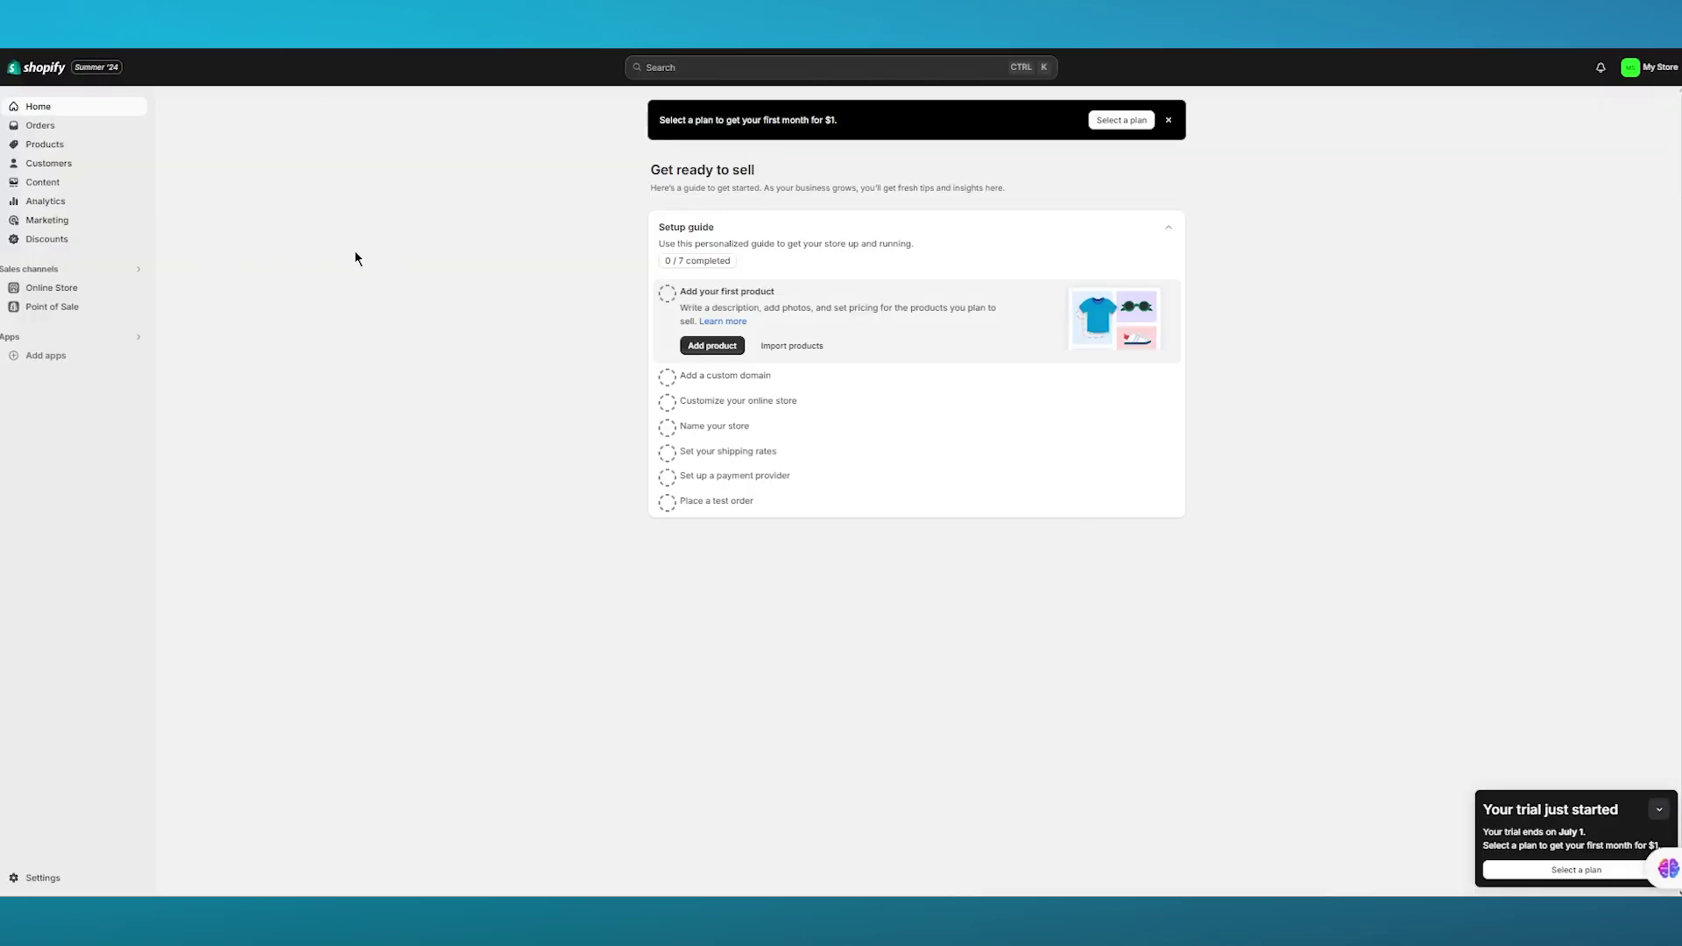